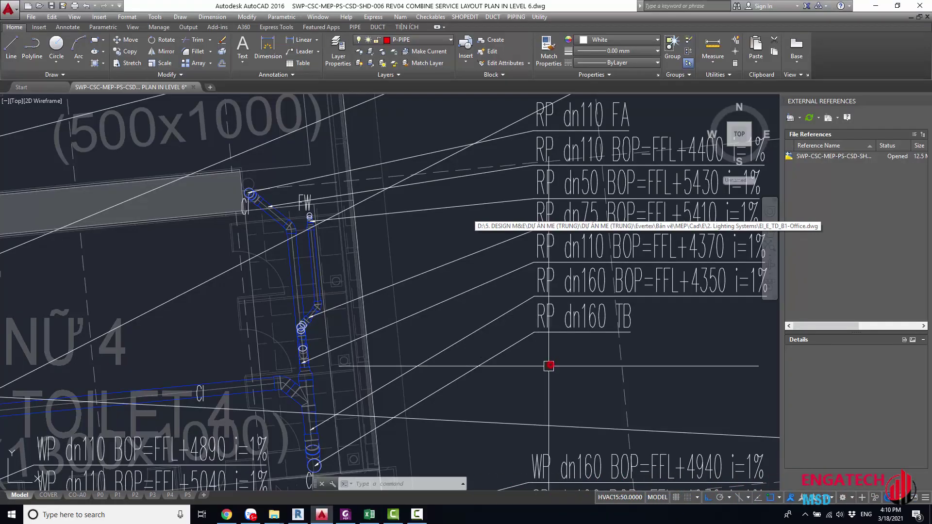
# Step: Zoom and pan across the female toilet pipes and their label columns
pyautogui.moveTo(506, 361); pyautogui.dragTo(544, 361, button='middle')
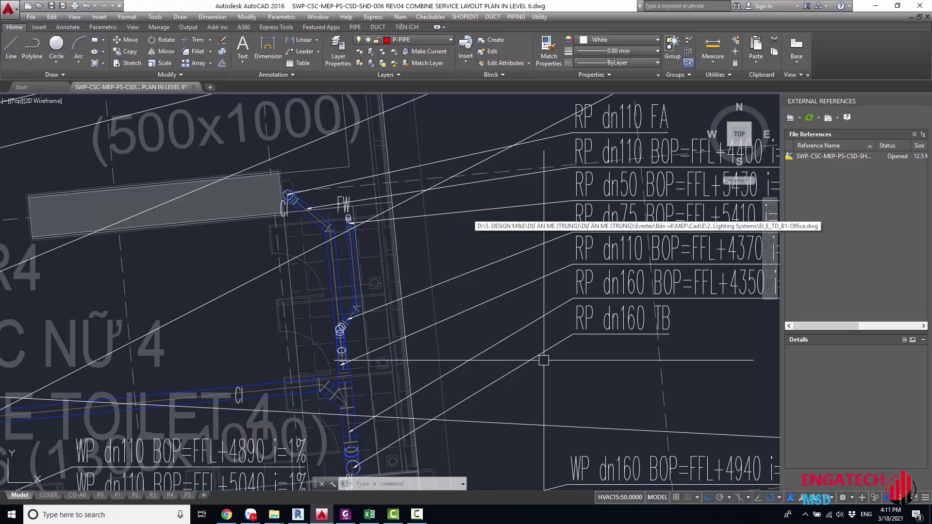
pyautogui.scroll(-3, 461, 363)
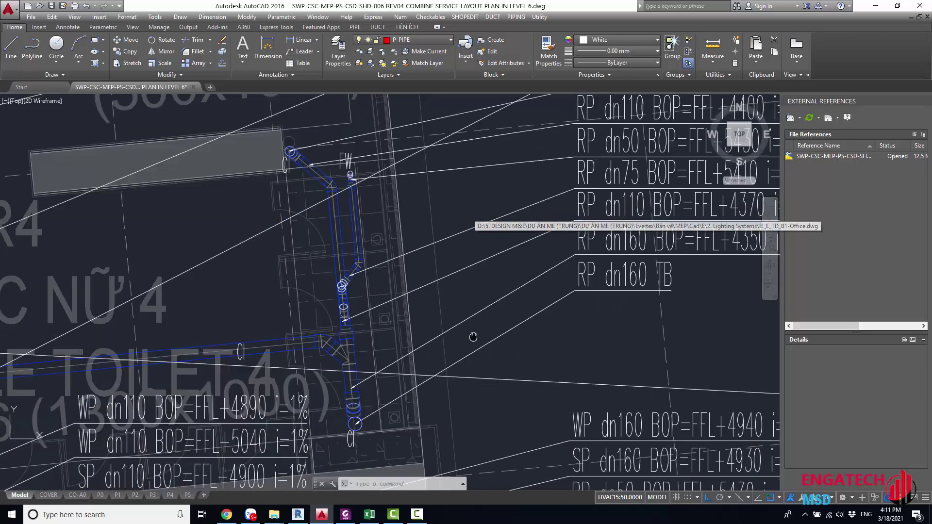
pyautogui.scroll(-2, 389, 364)
pyautogui.scroll(5, 486, 301)
pyautogui.moveTo(485, 301); pyautogui.dragTo(503, 320, button='middle')
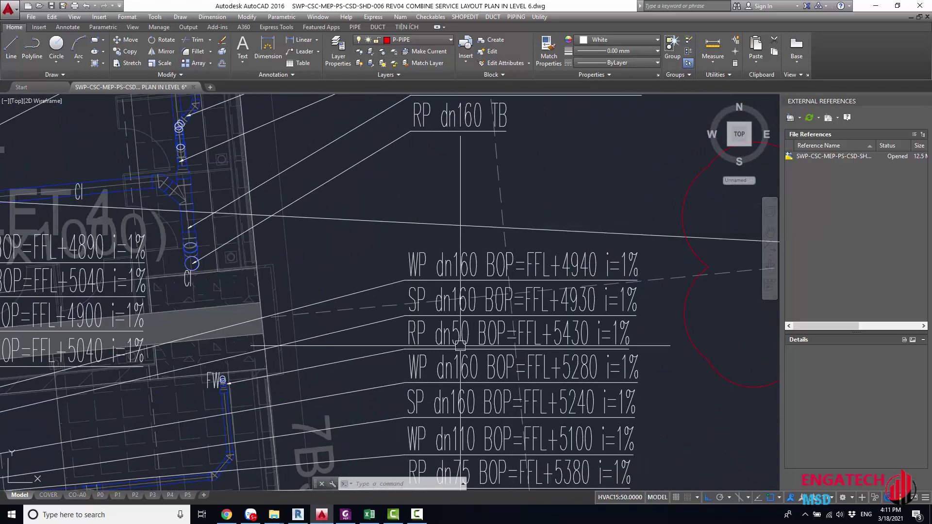
pyautogui.scroll(-3, 504, 357)
pyautogui.scroll(-1, 504, 357)
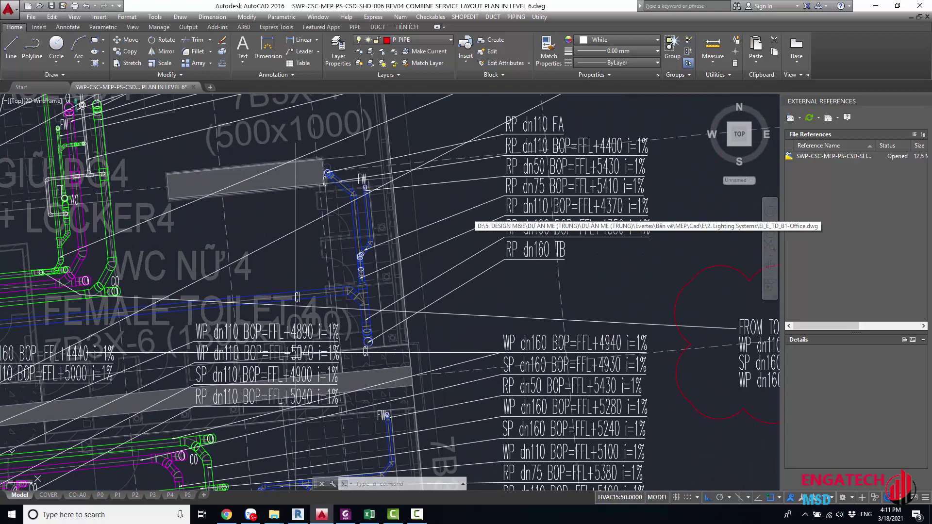
pyautogui.scroll(1, 474, 349)
pyautogui.press('Escape')
pyautogui.scroll(3, 535, 345)
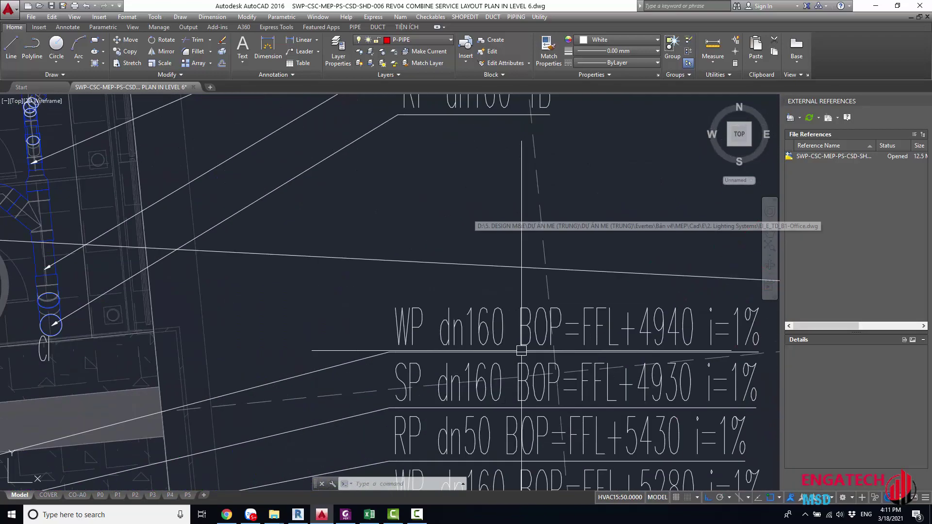
pyautogui.scroll(-3, 492, 349)
pyautogui.scroll(-1, 492, 349)
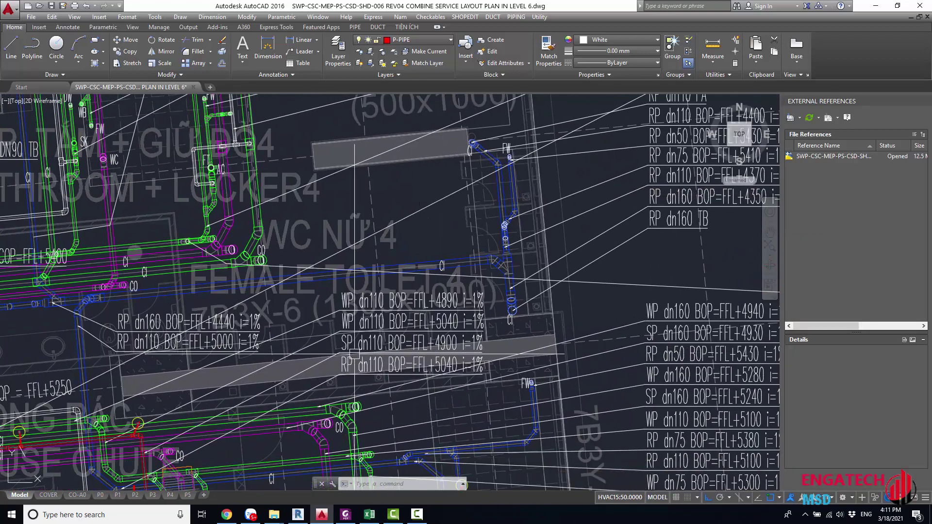
pyautogui.moveTo(145, 369); pyautogui.dragTo(374, 344, button='middle')
pyautogui.scroll(1, 375, 344)
pyautogui.scroll(-1, 374, 343)
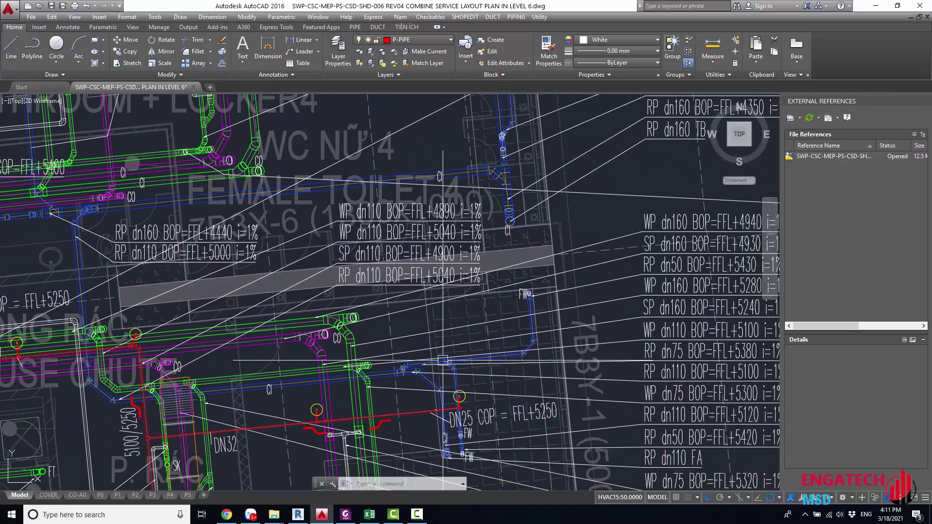
pyautogui.moveTo(534, 369); pyautogui.dragTo(481, 306, button='middle')
pyautogui.scroll(1, 481, 306)
pyautogui.scroll(1, 444, 294)
pyautogui.scroll(1, 444, 295)
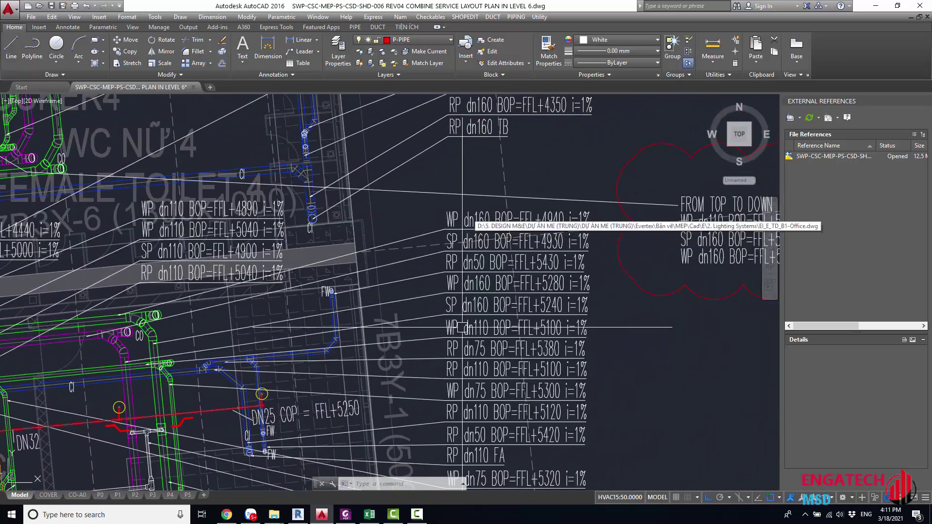
pyautogui.scroll(-1, 468, 305)
pyautogui.scroll(-2, 468, 305)
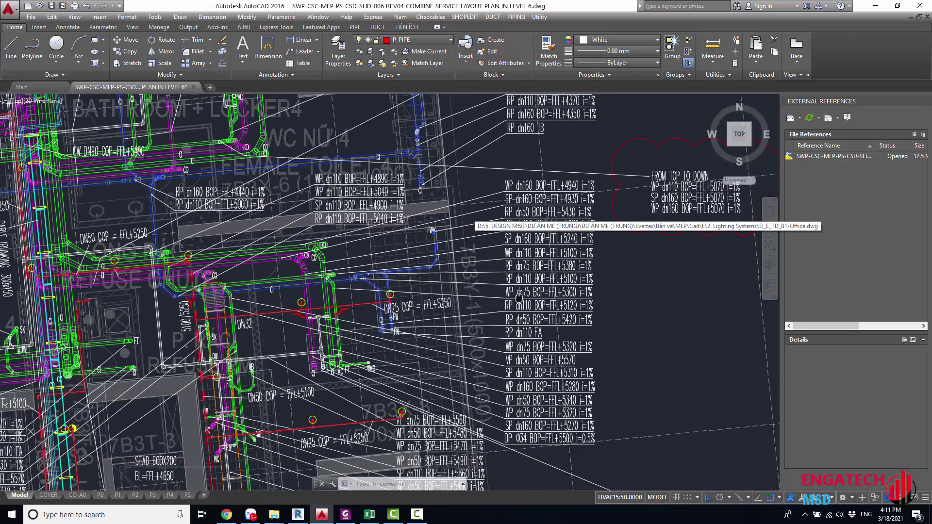
pyautogui.scroll(2, 468, 305)
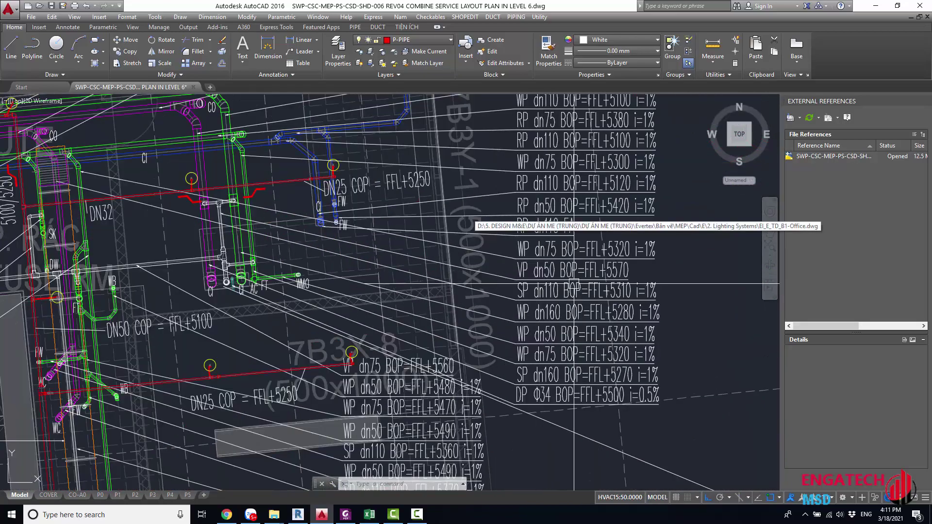
pyautogui.scroll(2, 467, 304)
pyautogui.moveTo(496, 313); pyautogui.dragTo(464, 332, button='middle')
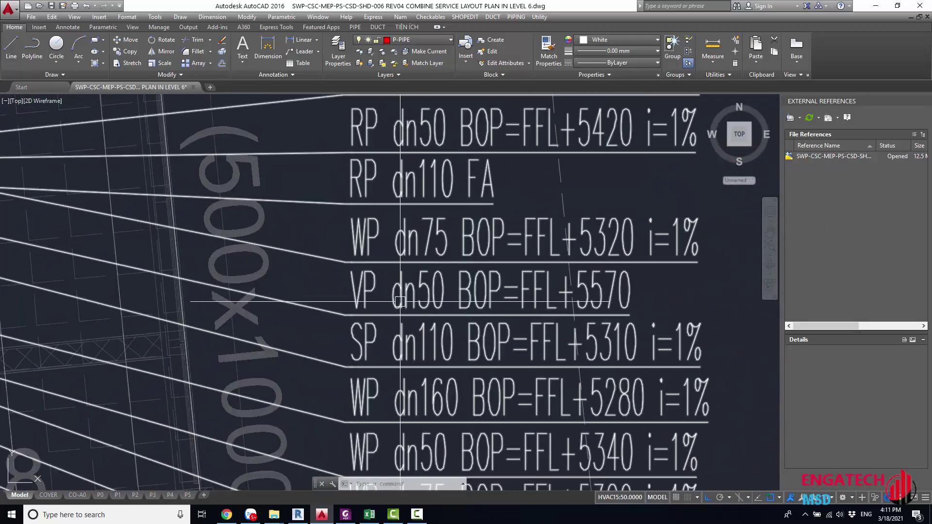
pyautogui.moveTo(710, 312); pyautogui.dragTo(666, 312, button='middle')
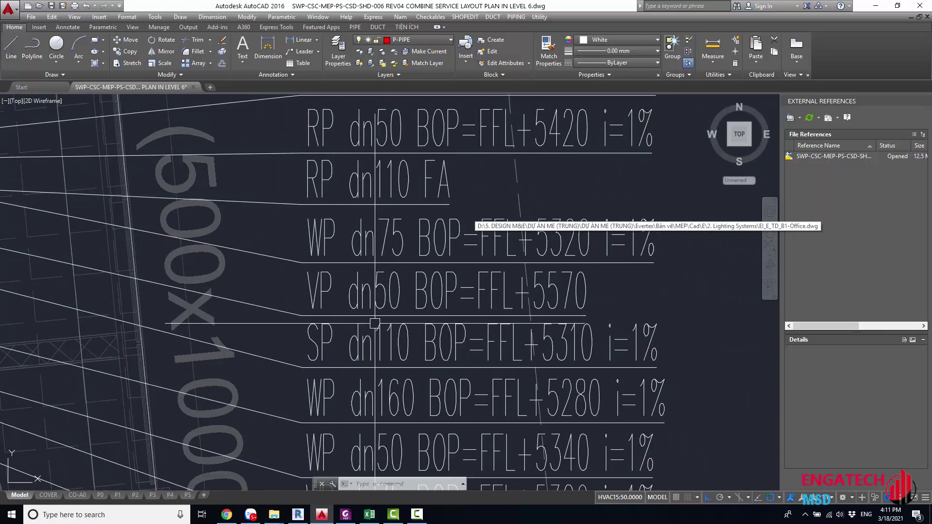
pyautogui.moveTo(500, 260); pyautogui.dragTo(442, 273, button='middle')
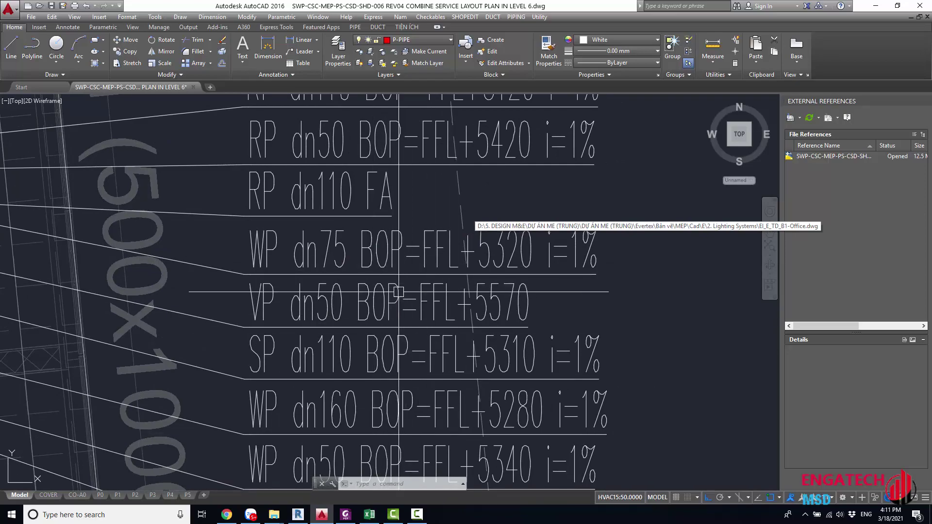
pyautogui.scroll(-5, 408, 284)
pyautogui.scroll(-2, 423, 272)
pyautogui.scroll(-3, 440, 260)
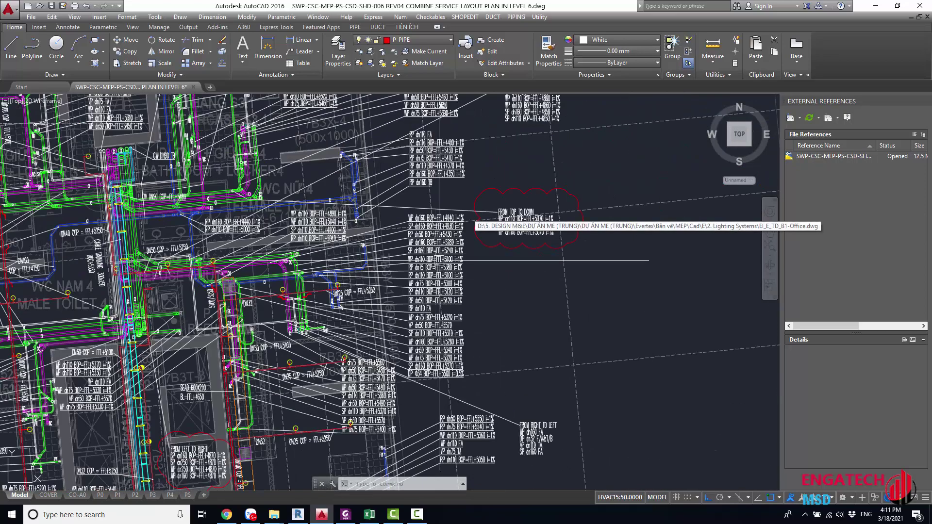
pyautogui.scroll(2, 437, 264)
pyautogui.scroll(4, 427, 271)
pyautogui.scroll(2, 417, 281)
pyautogui.scroll(3, 409, 290)
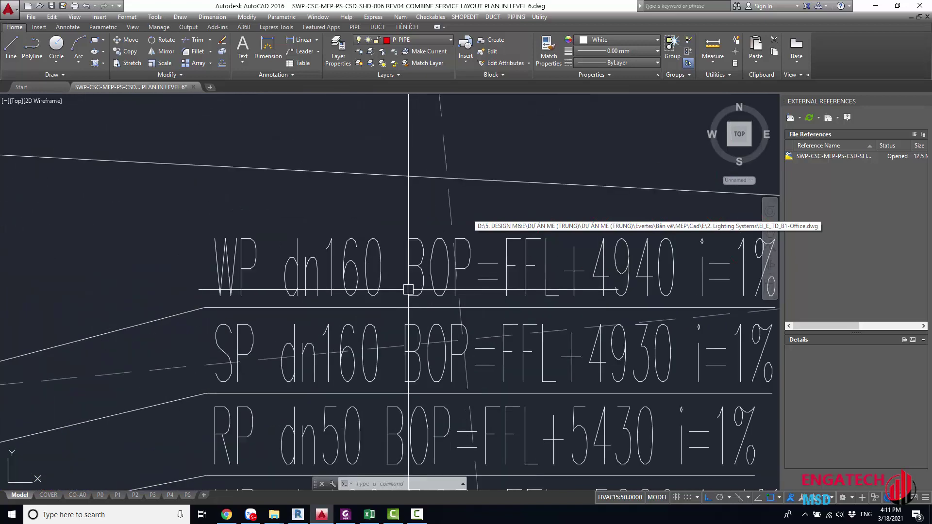
pyautogui.scroll(-3, 389, 312)
pyautogui.scroll(1, 359, 320)
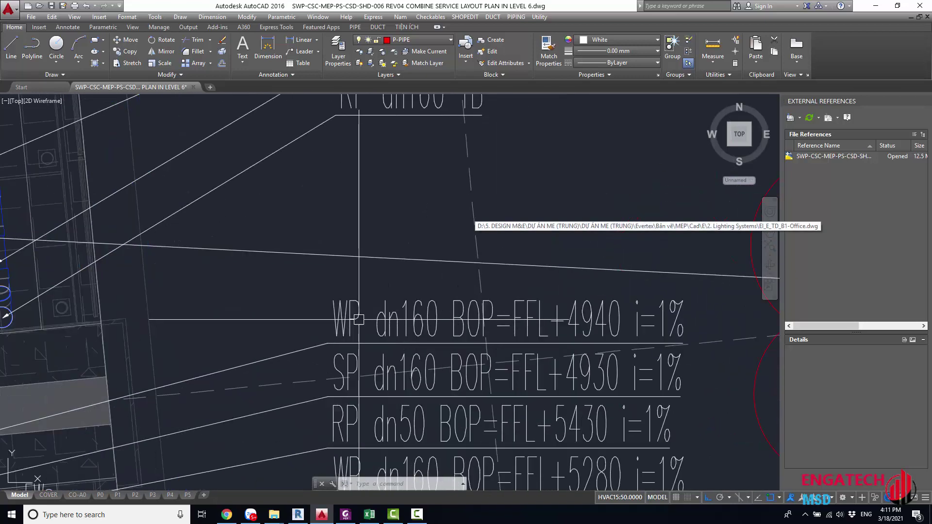
pyautogui.scroll(2, 312, 316)
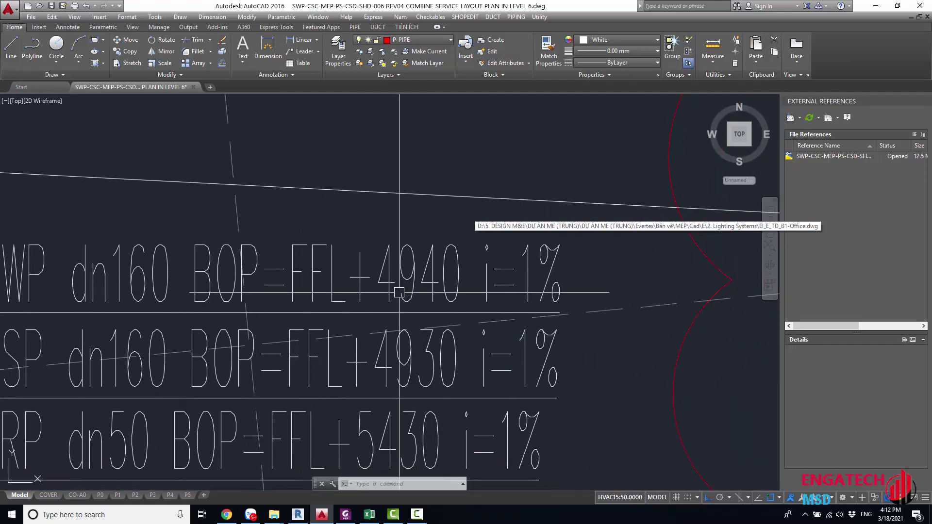
# Step: Pan around the RP label stack and recentre the sloped pipe with its labels
pyautogui.scroll(-3, 504, 298)
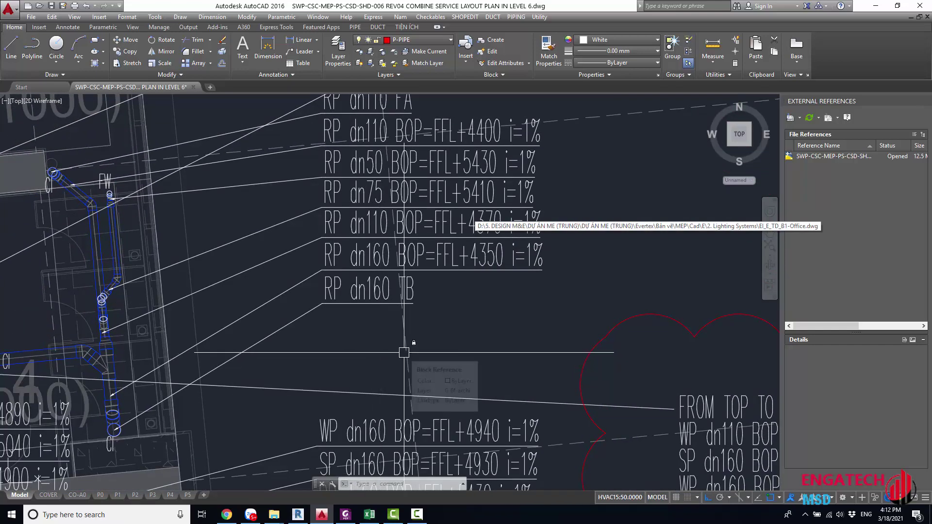
pyautogui.scroll(2, 115, 278)
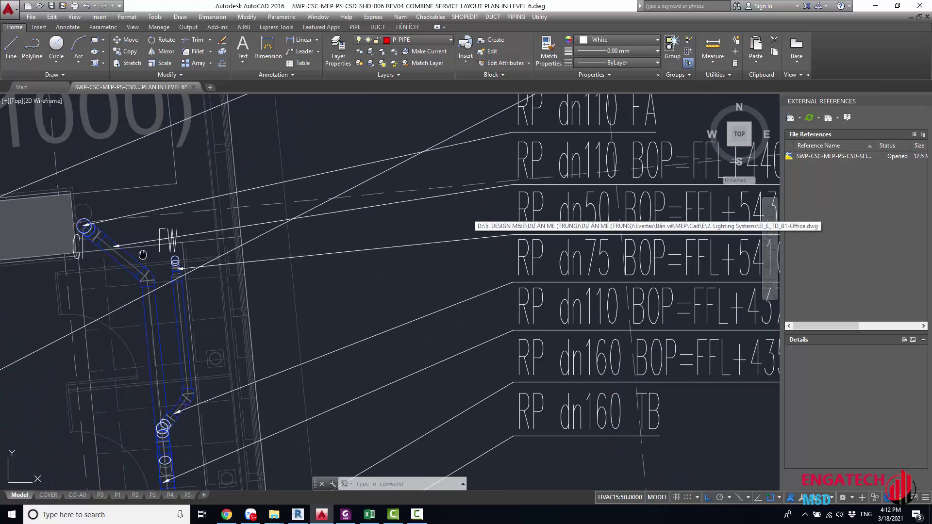
pyautogui.scroll(-1, 135, 251)
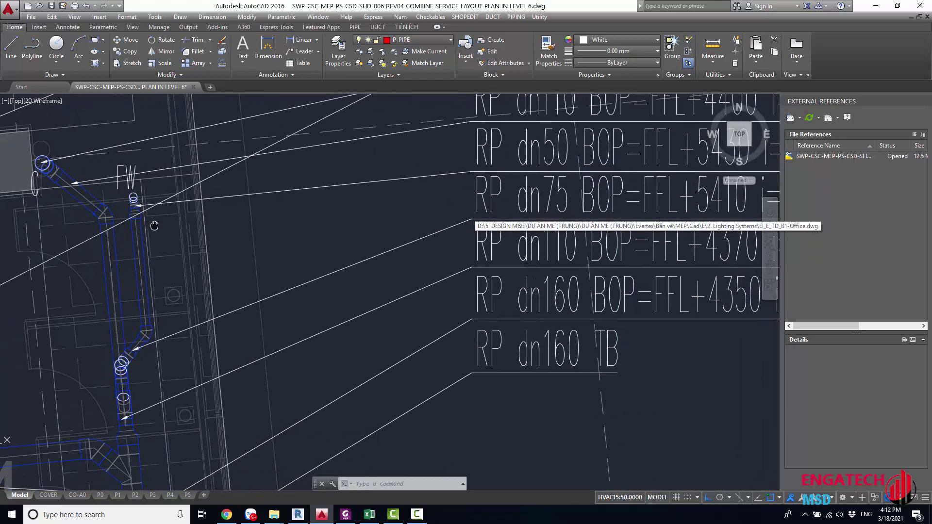
pyautogui.scroll(1, 73, 248)
pyautogui.moveTo(73, 248); pyautogui.dragTo(98, 218, button='middle')
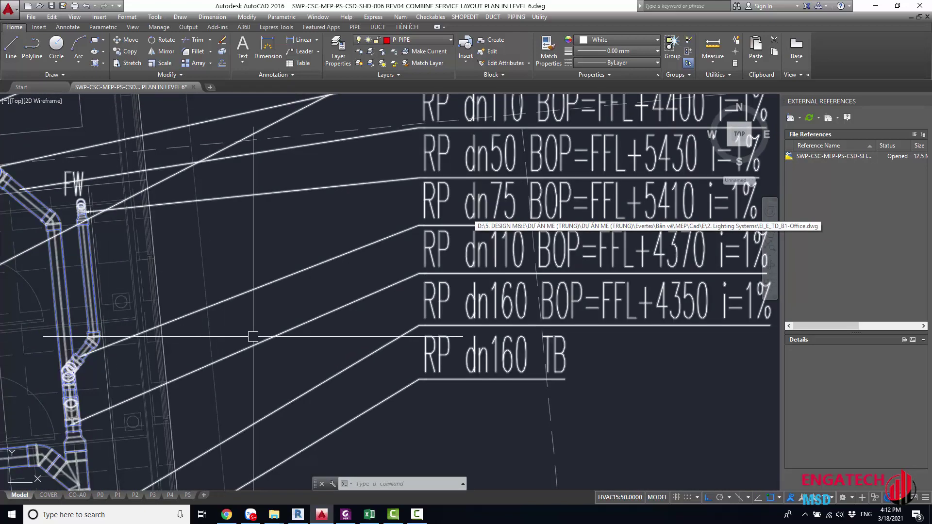
pyautogui.moveTo(253, 336); pyautogui.dragTo(289, 335, button='middle')
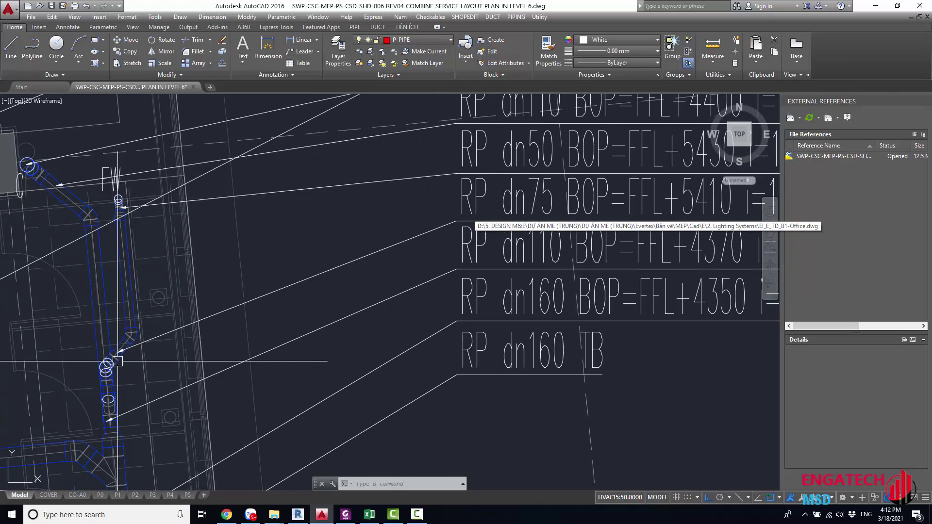
pyautogui.moveTo(151, 366); pyautogui.dragTo(155, 367, button='middle')
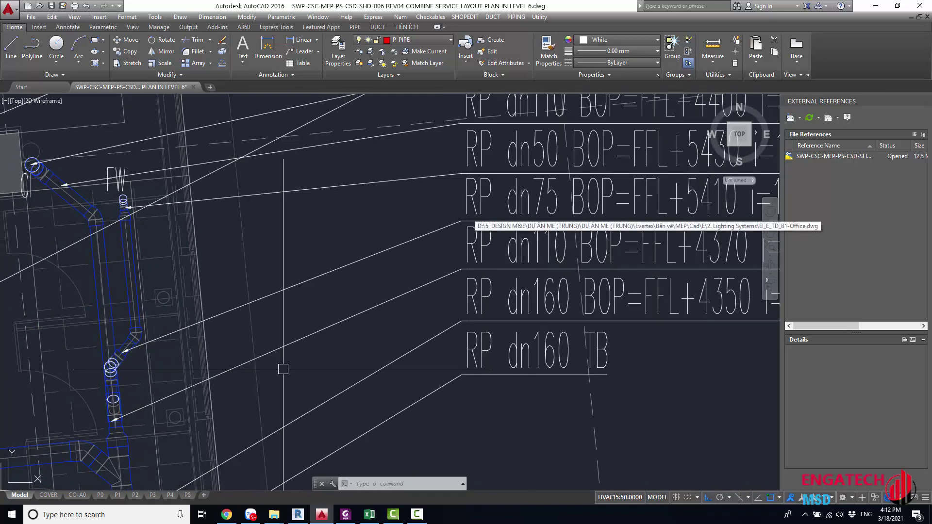
pyautogui.moveTo(285, 377); pyautogui.dragTo(325, 356, button='middle')
pyautogui.moveTo(544, 361); pyautogui.dragTo(521, 357, button='middle')
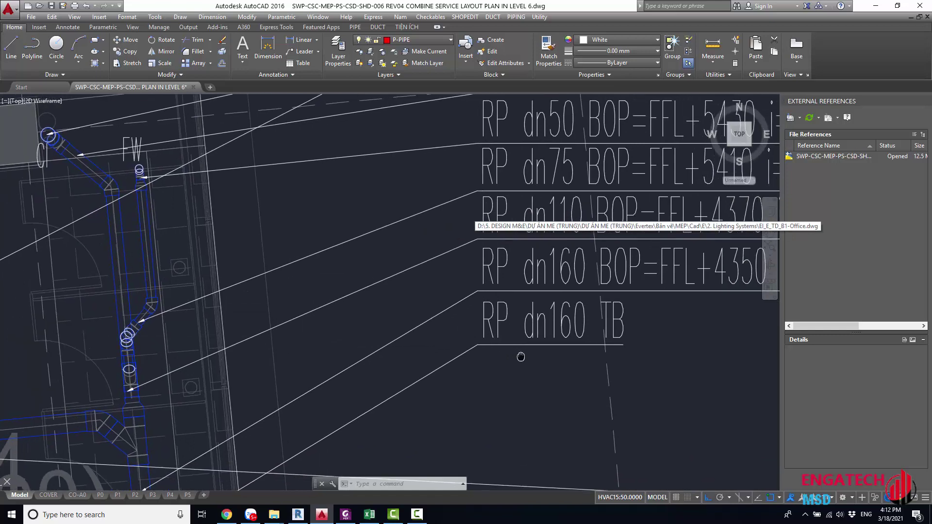
pyautogui.moveTo(311, 304); pyautogui.dragTo(249, 331, button='middle')
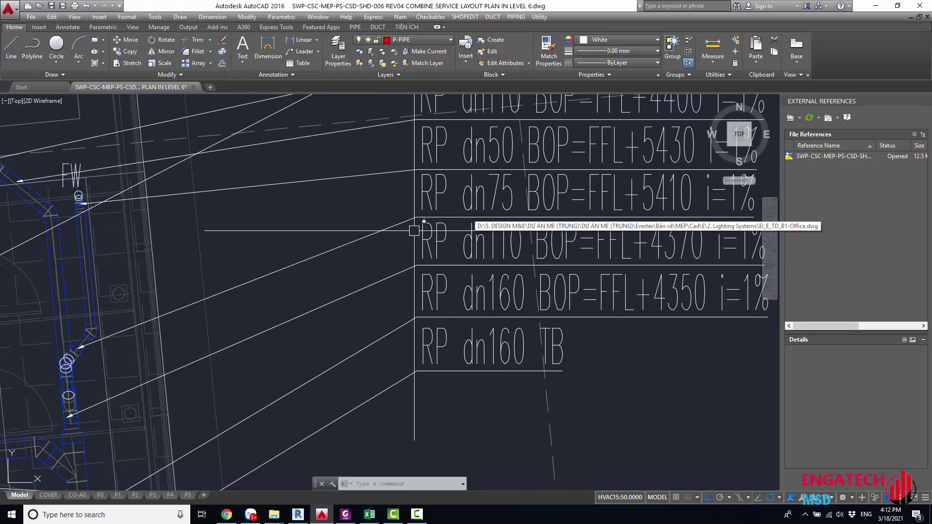
pyautogui.moveTo(104, 228); pyautogui.dragTo(230, 238, button='middle')
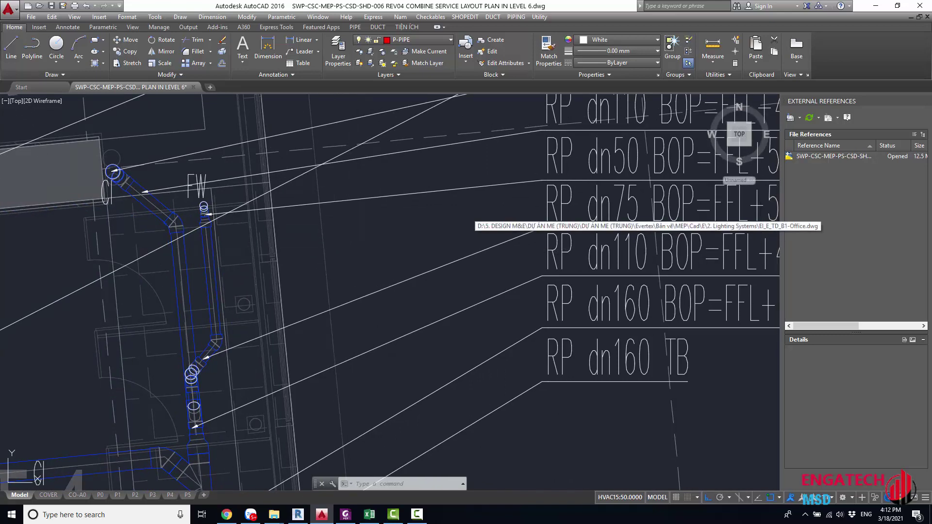
pyautogui.scroll(-1, 283, 188)
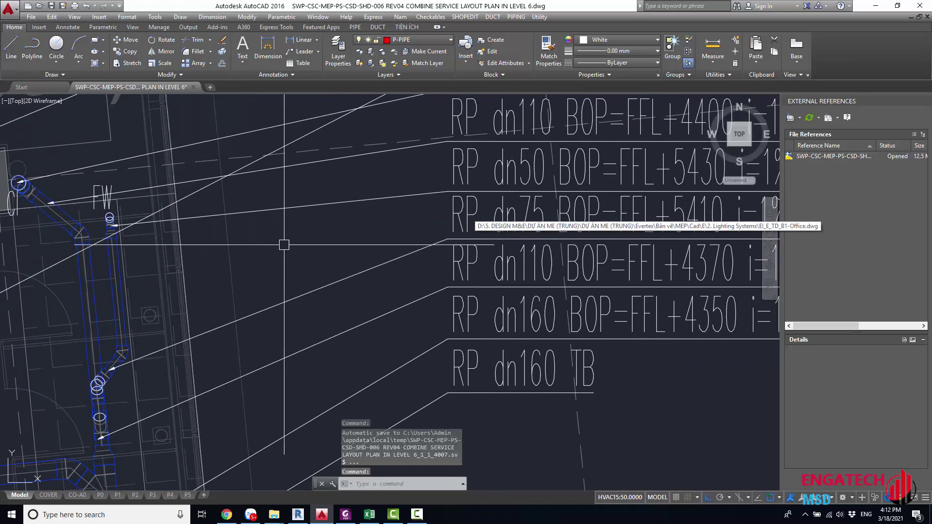
pyautogui.scroll(-3, 283, 188)
pyautogui.scroll(3, 283, 246)
pyautogui.scroll(2, 387, 270)
pyautogui.moveTo(387, 271); pyautogui.dragTo(388, 253, button='middle')
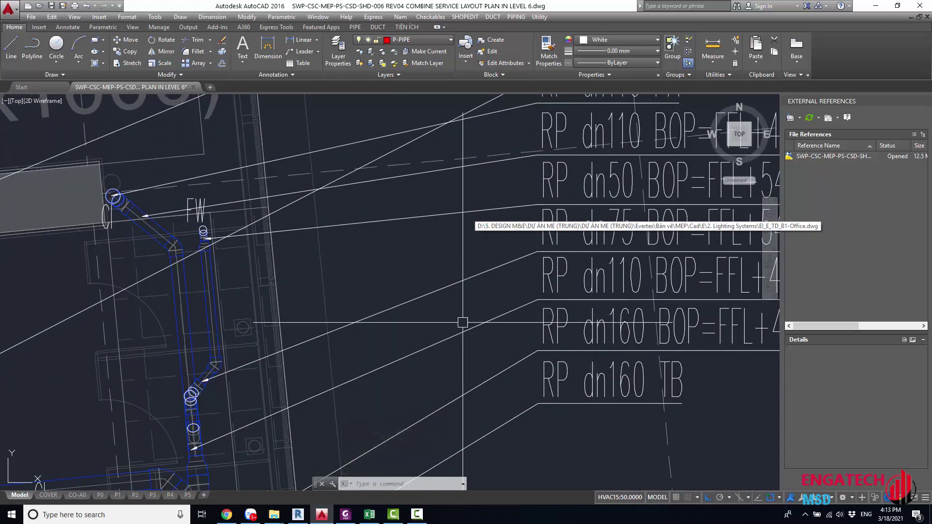
pyautogui.scroll(-2, 460, 325)
pyautogui.moveTo(496, 355)
pyautogui.mouseDown(button='middle')
pyautogui.moveTo(492, 317)
pyautogui.moveTo(452, 320)
pyautogui.mouseUp(button='middle')
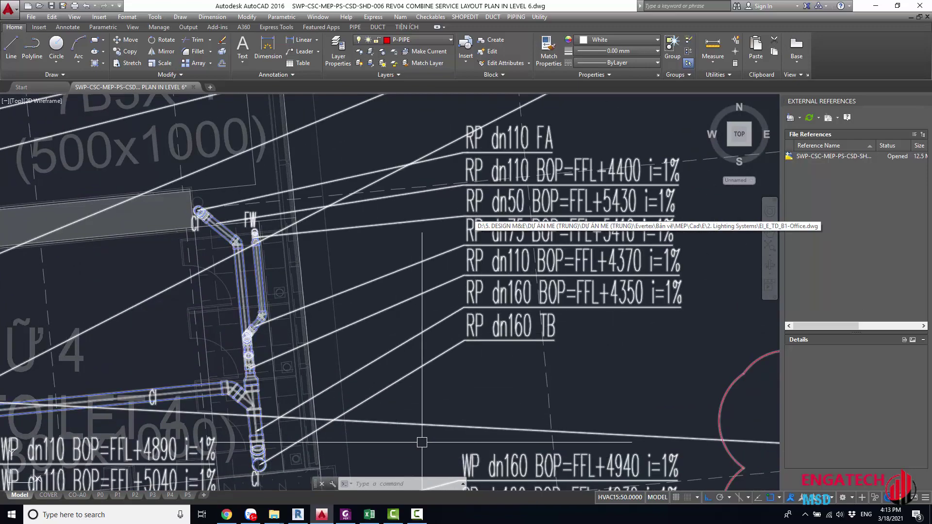
# Step: Open the TẦNG 1 - MẶT BẰNG CẤP NƯỚC plan in Revit and centre the restroom pipes
pyautogui.click(298, 516)
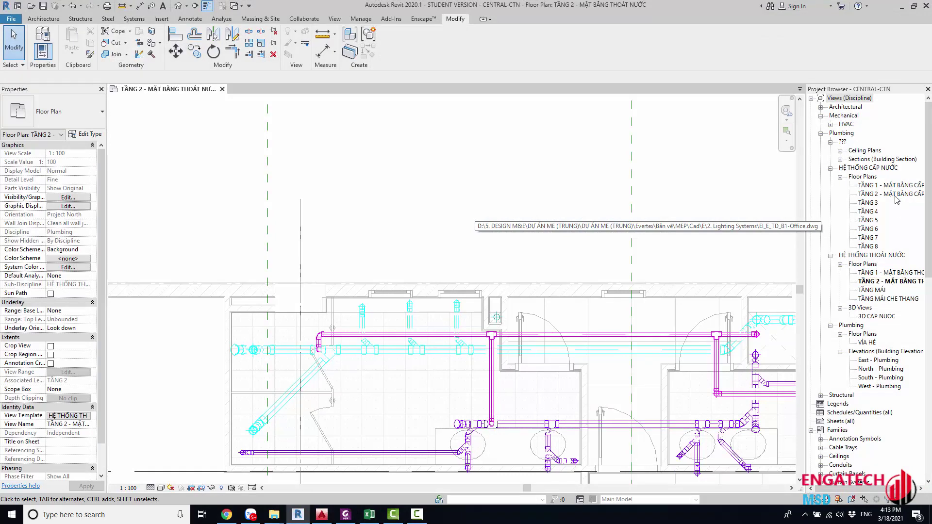
pyautogui.doubleClick(900, 186)
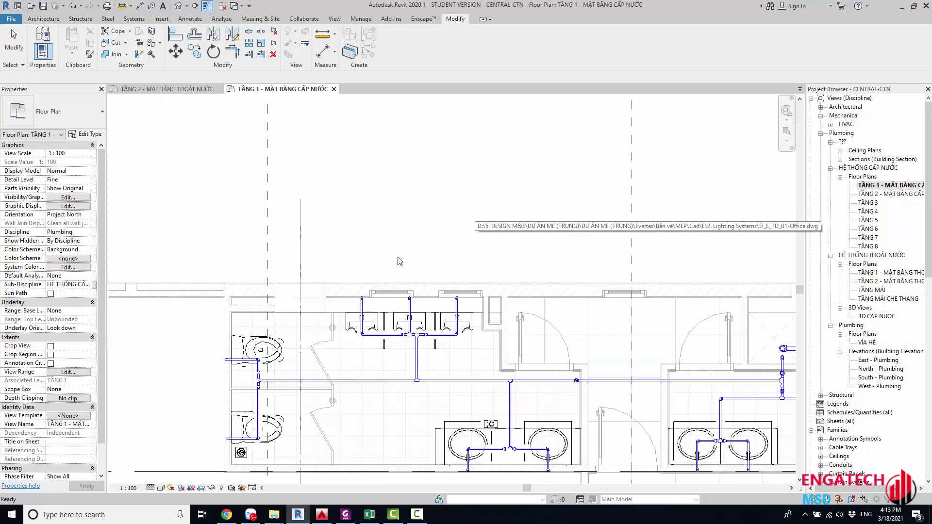
pyautogui.click(545, 173)
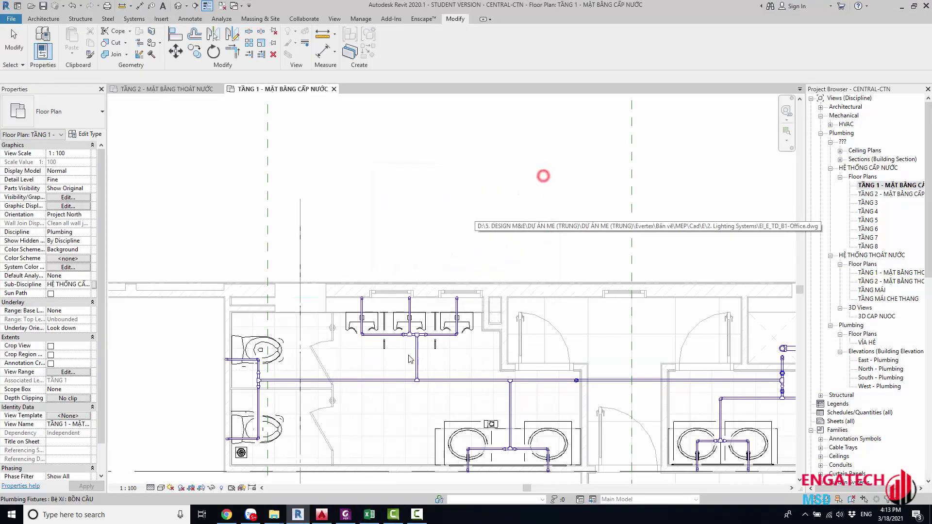
pyautogui.scroll(2, 467, 350)
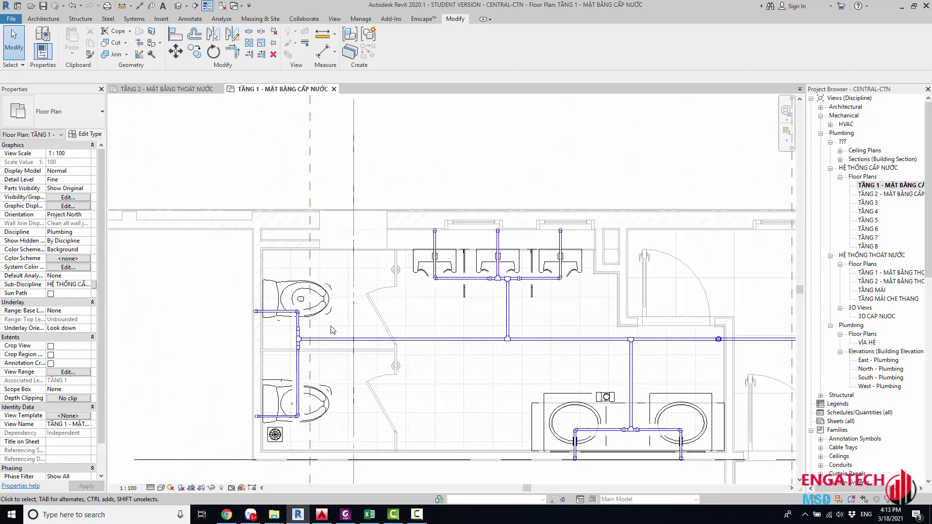
pyautogui.scroll(2, 334, 320)
pyautogui.moveTo(427, 360)
pyautogui.mouseDown(button='middle')
pyautogui.moveTo(396, 336)
pyautogui.moveTo(389, 345)
pyautogui.mouseUp(button='middle')
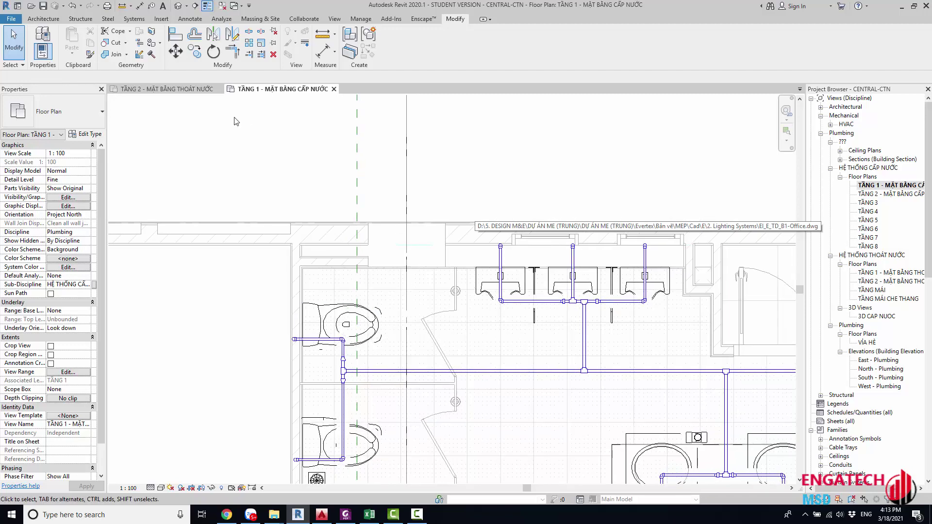
# Step: Tag the vertical pipe with a 25 mmø size tag using Tag by Category
pyautogui.click(197, 19)
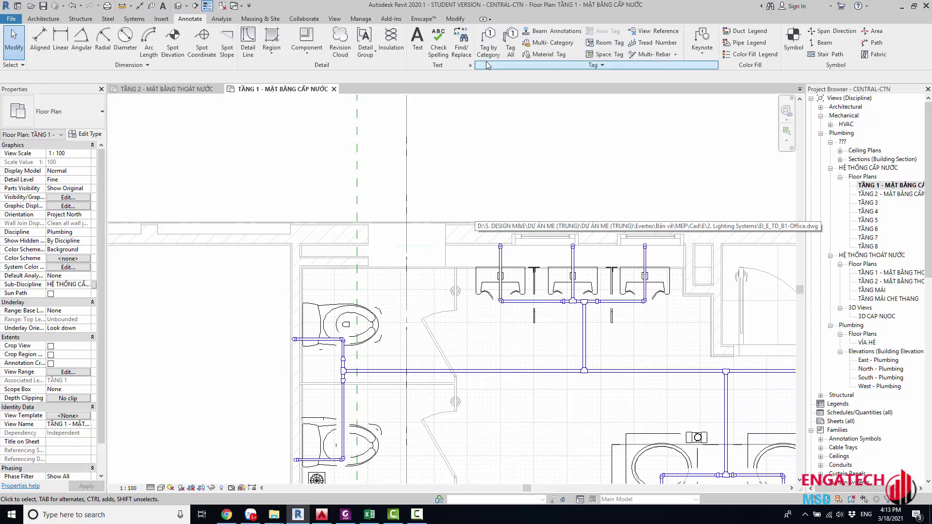
pyautogui.click(499, 45)
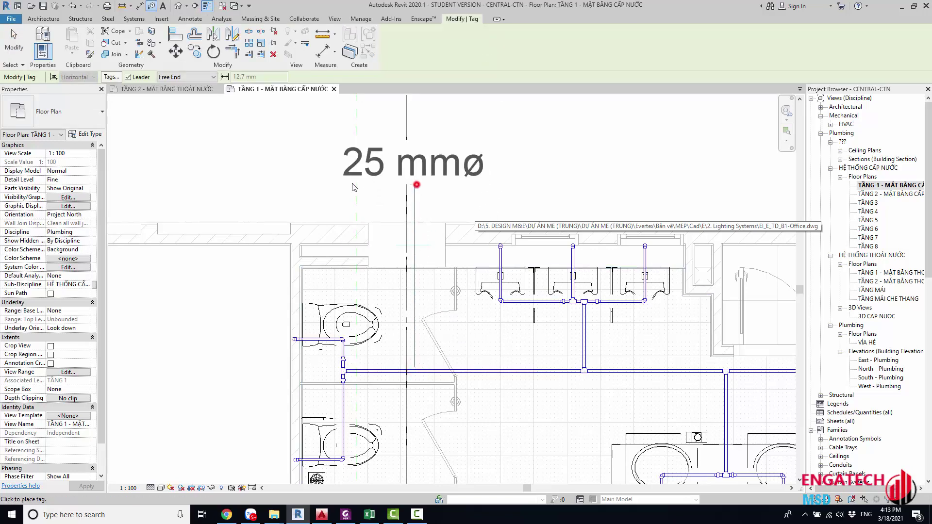
pyautogui.click(416, 185)
pyautogui.press('Escape')
pyautogui.press('Escape')
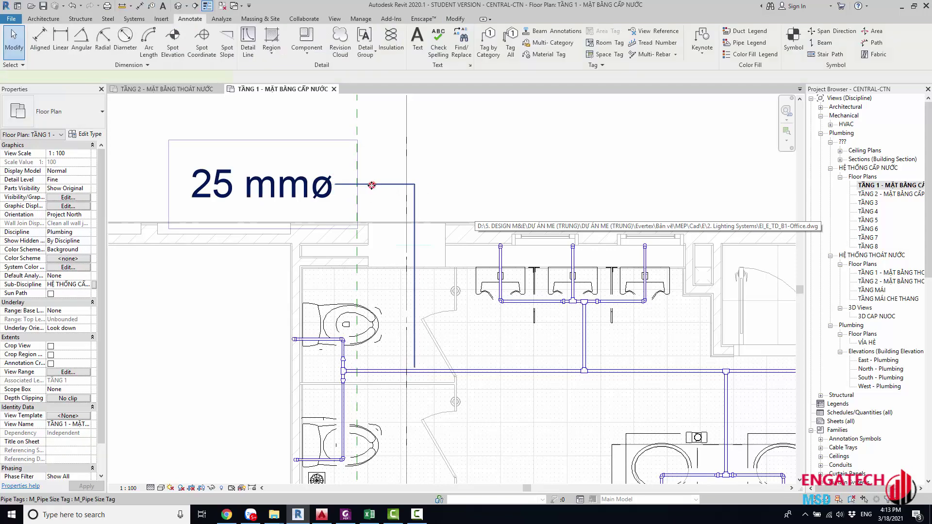
# Step: Set the pipe tag type's leader arrowhead to Arrow Filled 15 Degree
pyautogui.click(372, 185)
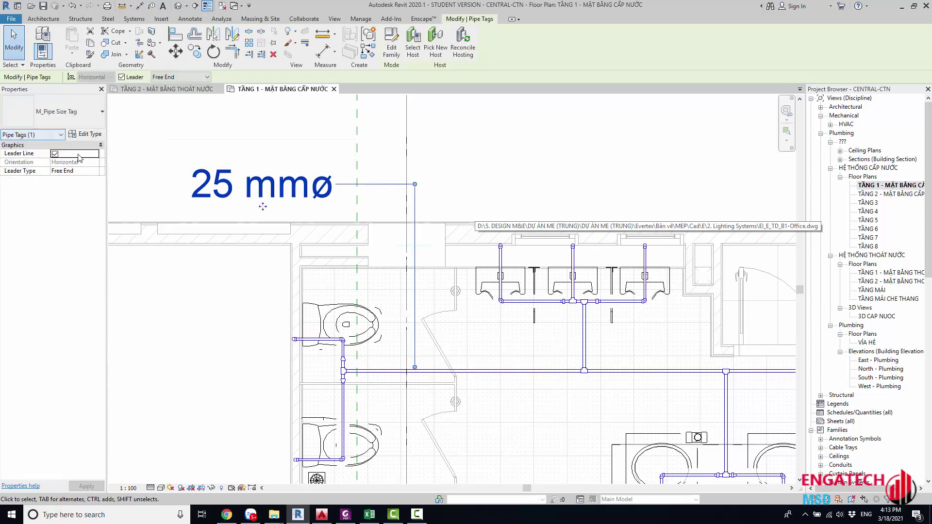
pyautogui.click(86, 136)
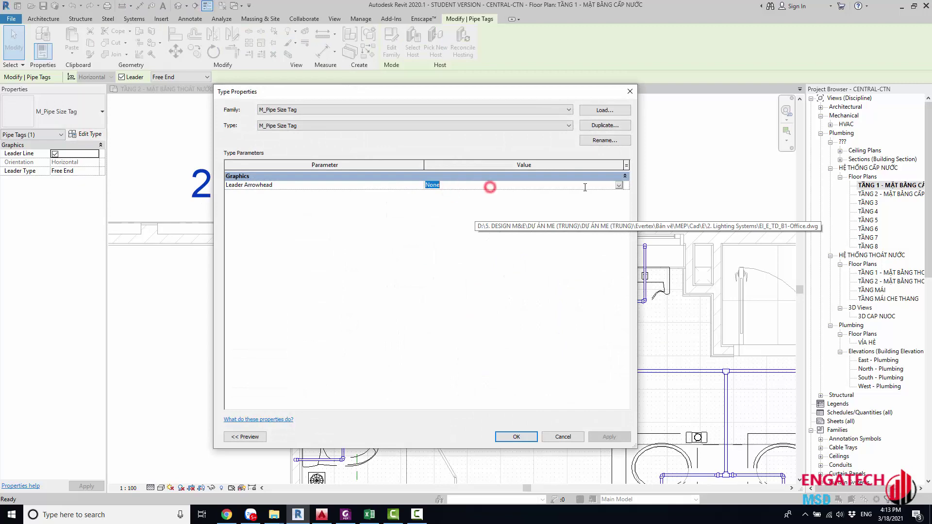
pyautogui.click(618, 185)
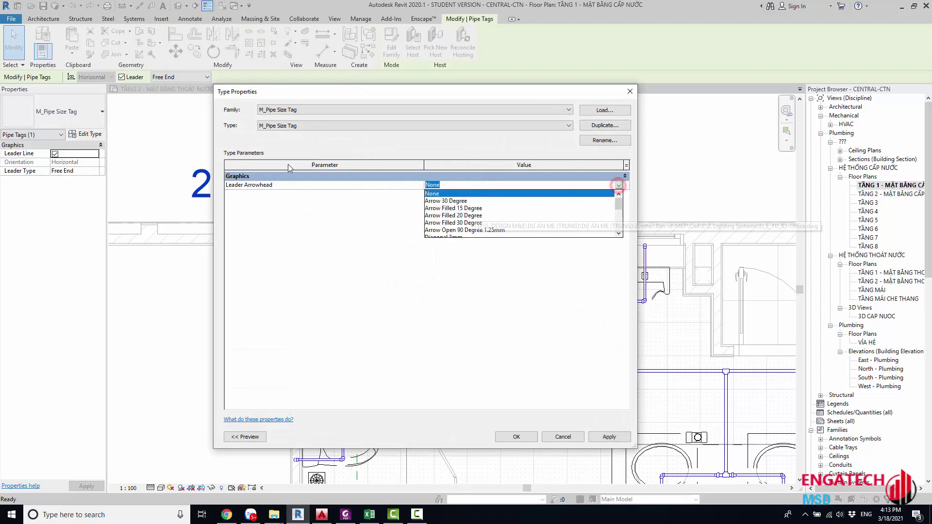
pyautogui.click(451, 210)
pyautogui.click(519, 438)
# Step: Reselect the 25 mmø pipe tag to check its new arrowhead
pyautogui.scroll(-1, 367, 194)
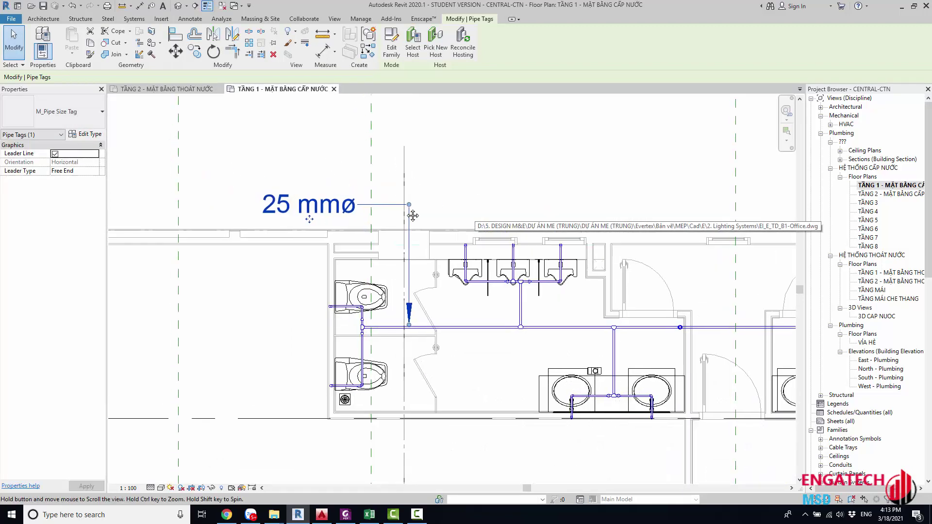
pyautogui.press('Escape')
pyautogui.scroll(1, 366, 194)
pyautogui.click(434, 181)
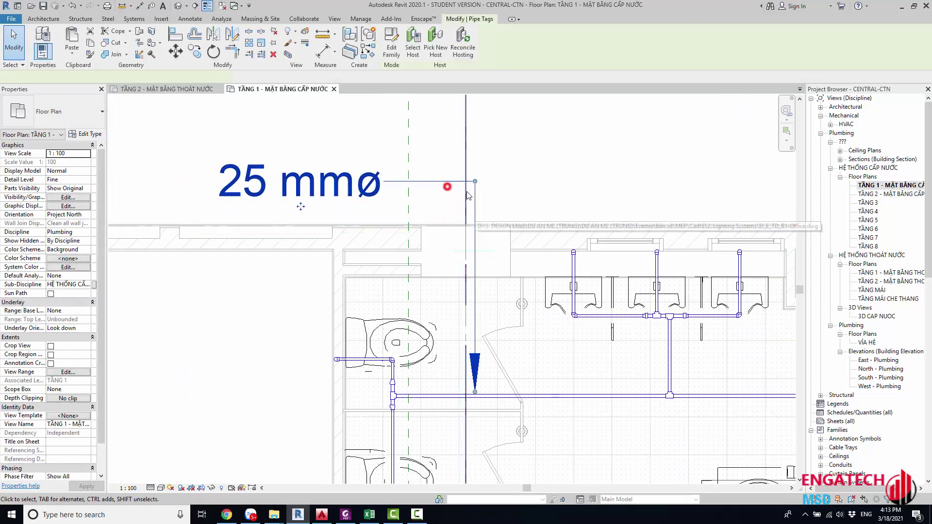
pyautogui.moveTo(469, 191); pyautogui.dragTo(470, 198, button='middle')
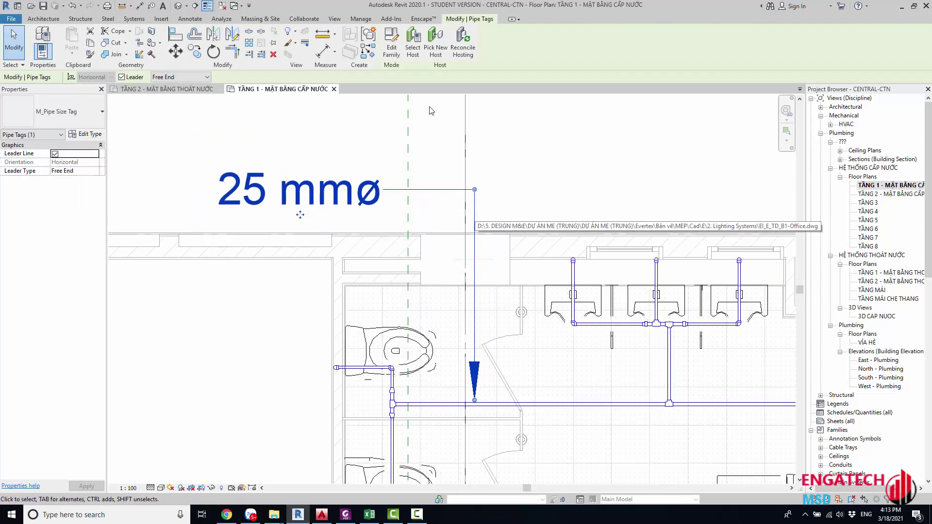
# Step: Open the M_Pipe Size Tag family, select its Size label, and switch to AutoCAD
pyautogui.click(394, 55)
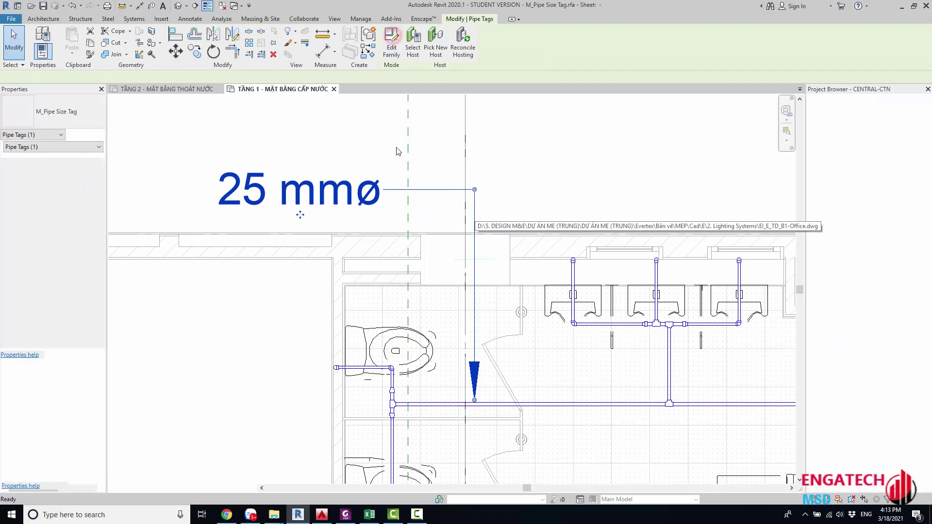
pyautogui.scroll(-4, 437, 278)
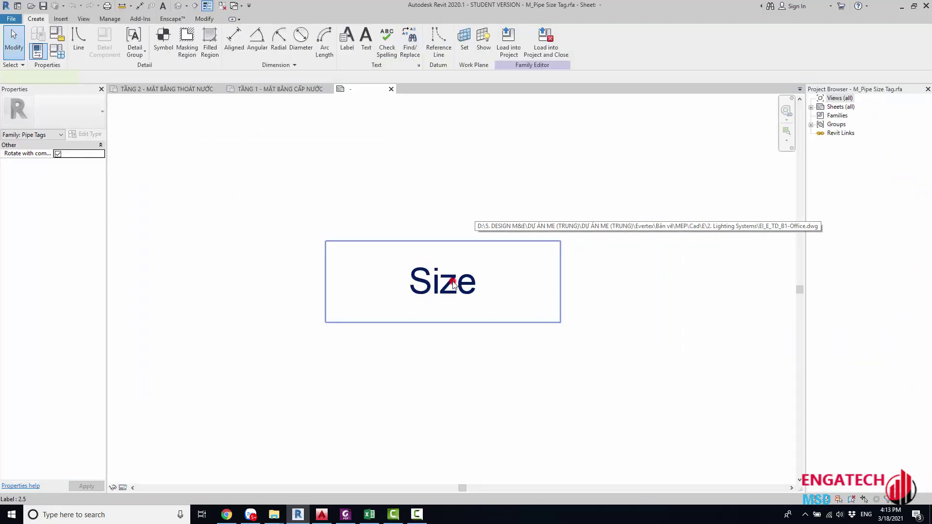
pyautogui.click(438, 279)
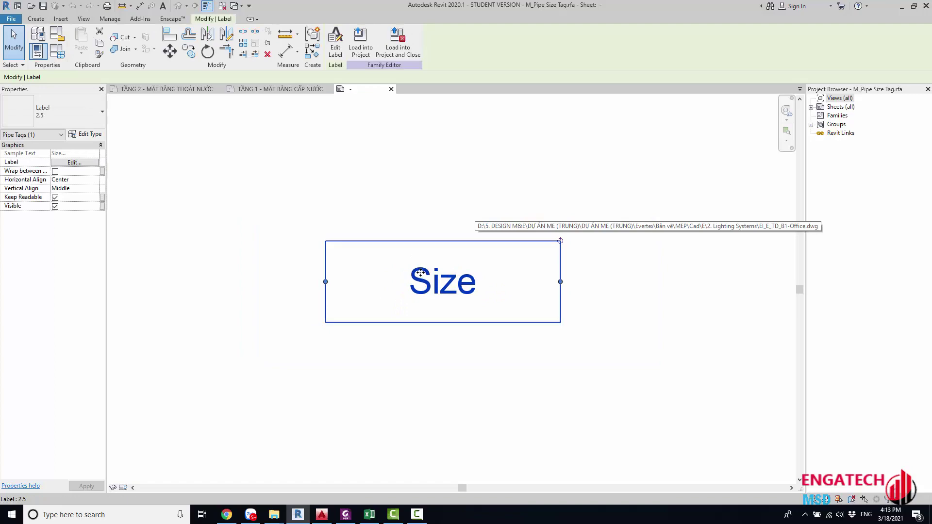
pyautogui.click(321, 515)
# Step: Read the RP labels' BOP=FFL elevations and i=1% slopes in AutoCAD, then return to Revit
pyautogui.scroll(2, 426, 217)
pyautogui.scroll(2, 426, 217)
pyautogui.scroll(2, 426, 217)
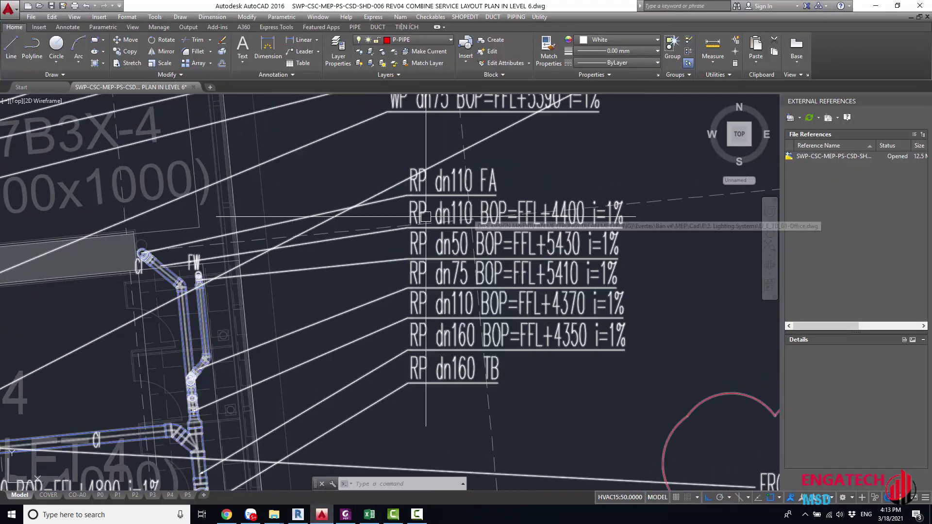
pyautogui.scroll(3, 429, 215)
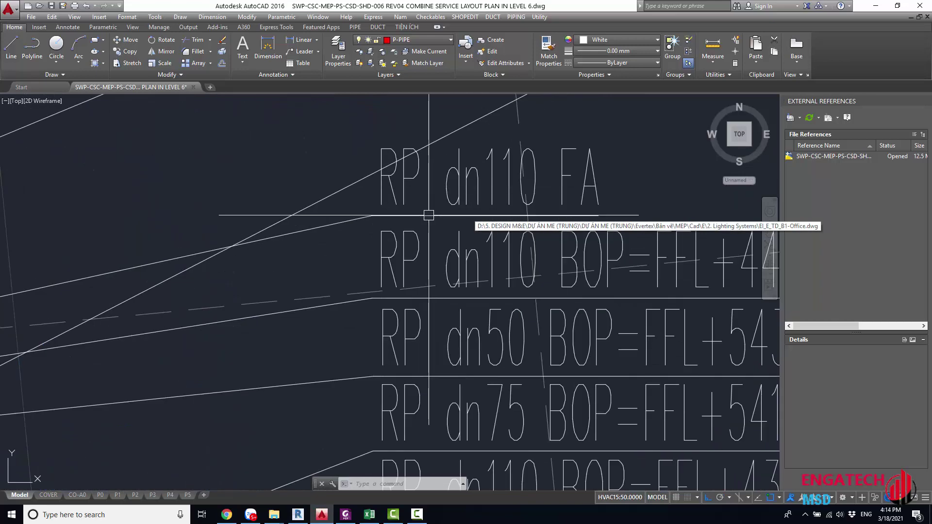
pyautogui.scroll(-5, 429, 215)
pyautogui.scroll(3, 381, 294)
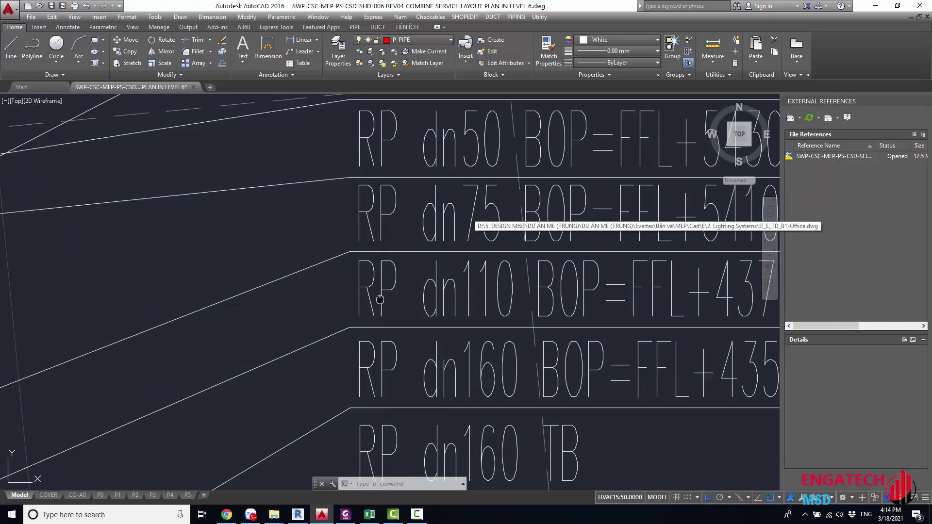
pyautogui.moveTo(494, 289); pyautogui.dragTo(327, 281, button='middle')
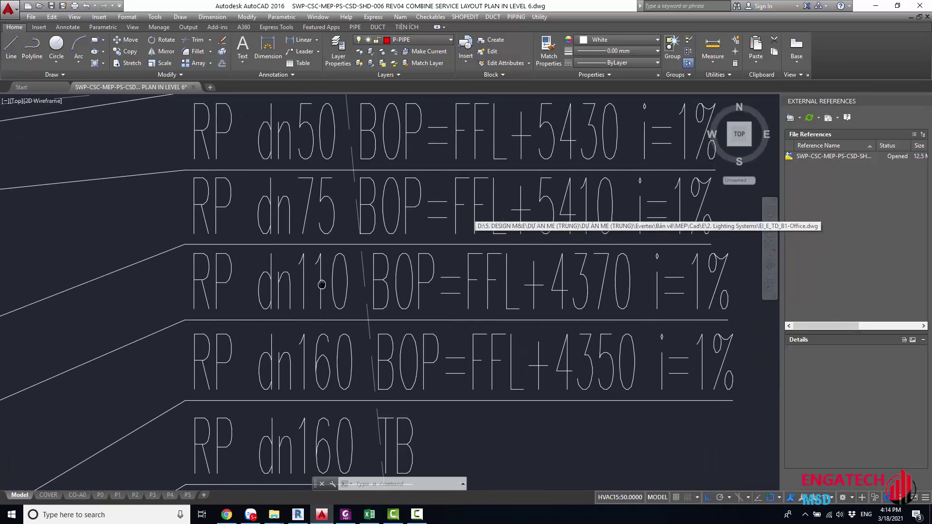
pyautogui.moveTo(442, 282)
pyautogui.mouseDown(button='middle')
pyautogui.moveTo(396, 283)
pyautogui.moveTo(457, 286)
pyautogui.mouseUp(button='middle')
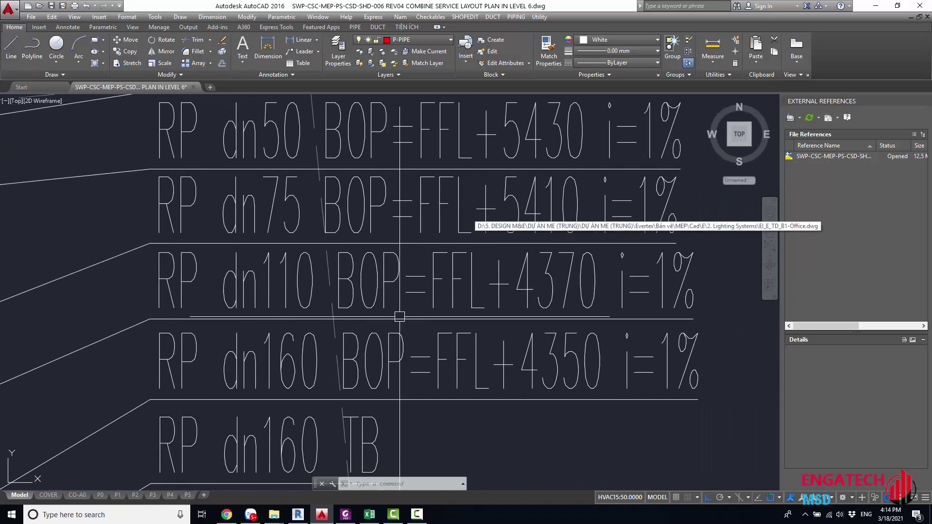
pyautogui.click(876, 5)
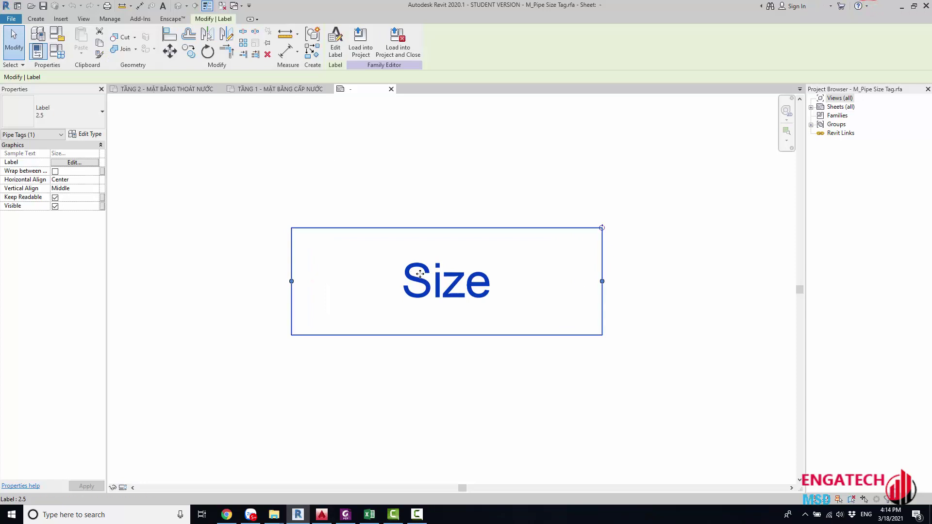
# Step: Select the Size label in the tag family and open its Edit Label dialog
pyautogui.moveTo(399, 253); pyautogui.dragTo(399, 240)
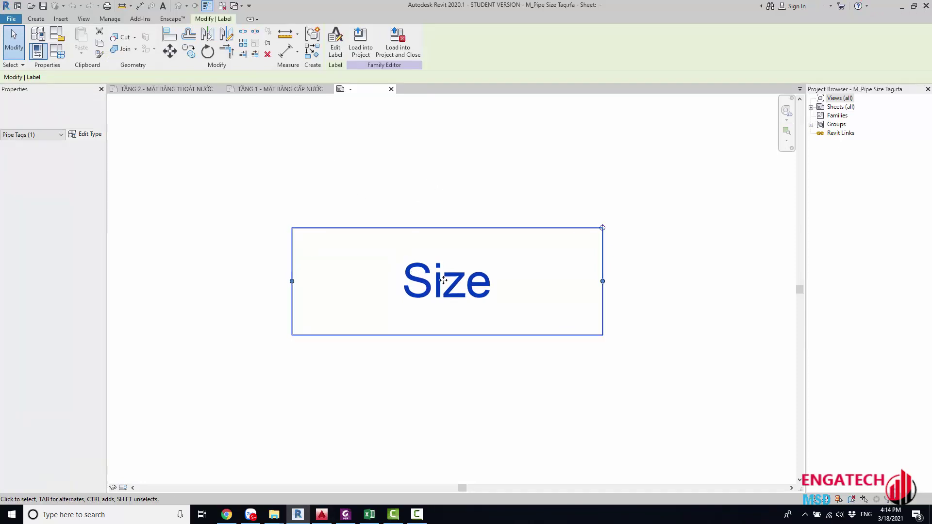
pyautogui.click(417, 401)
pyautogui.click(292, 263)
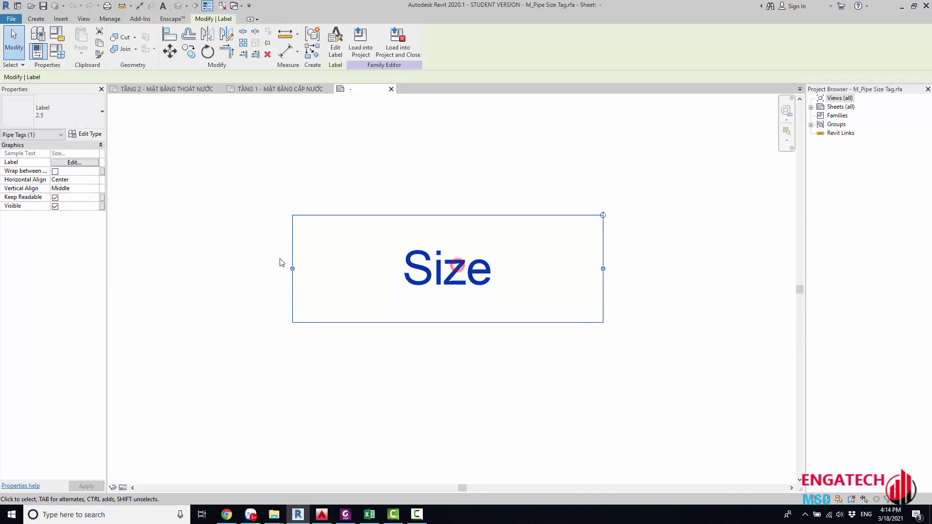
pyautogui.click(335, 41)
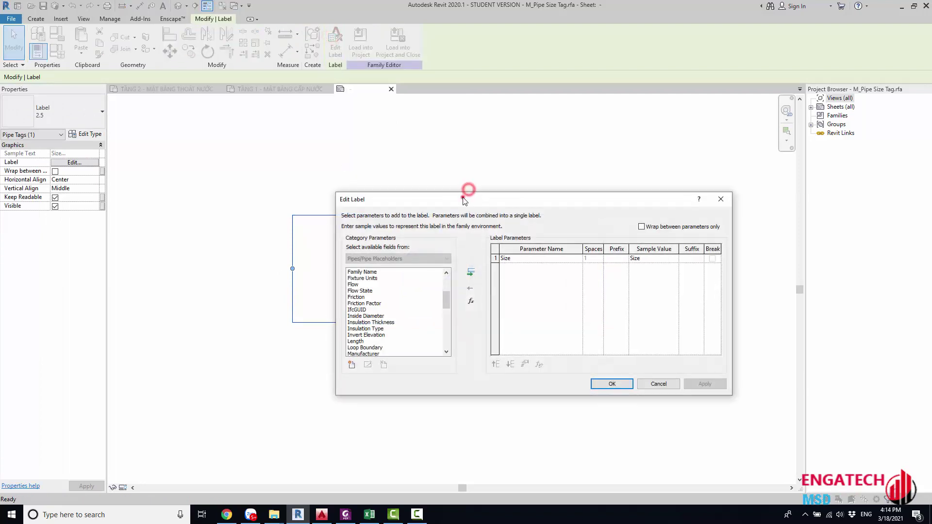
pyautogui.moveTo(469, 194); pyautogui.dragTo(408, 177)
# Step: Replace Size with System Abbreviation in the label parameters
pyautogui.click(478, 241)
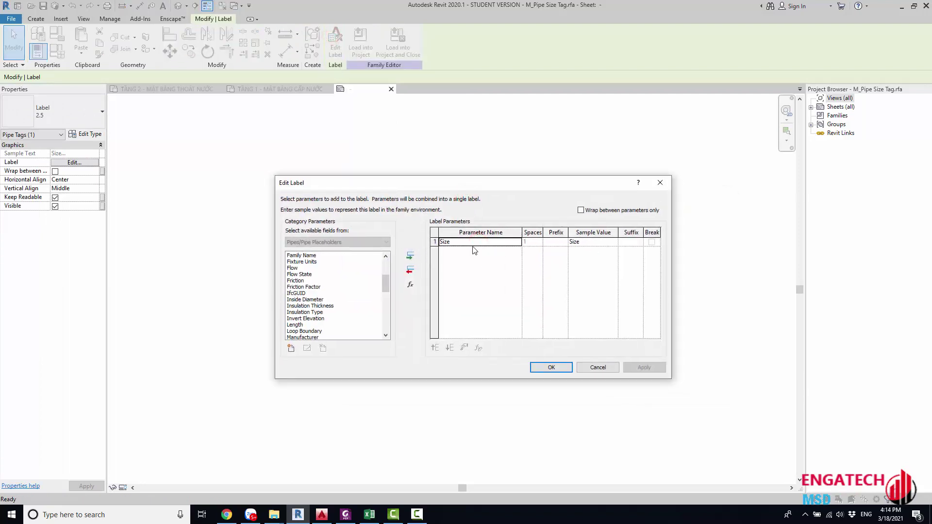
pyautogui.click(411, 268)
pyautogui.click(318, 274)
pyautogui.scroll(-1, 311, 301)
pyautogui.scroll(-2, 312, 301)
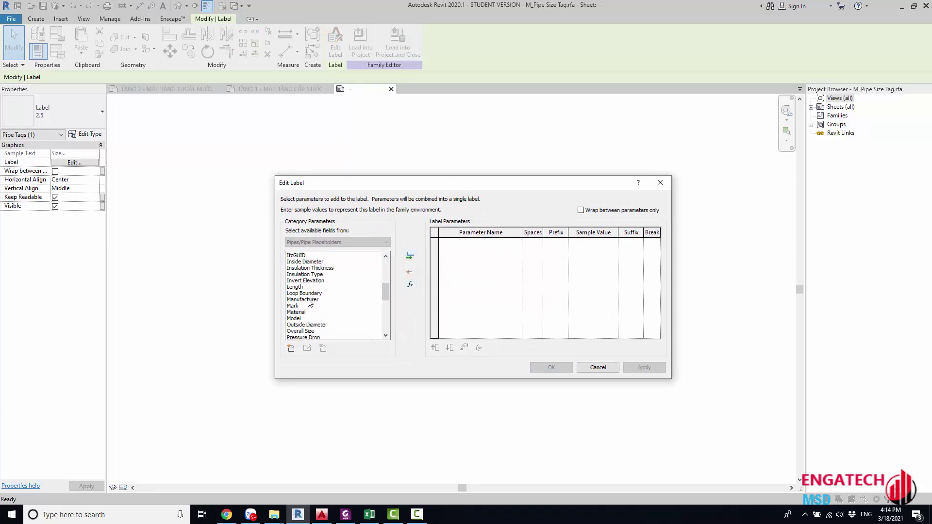
pyautogui.scroll(1, 308, 302)
pyautogui.scroll(-3, 308, 301)
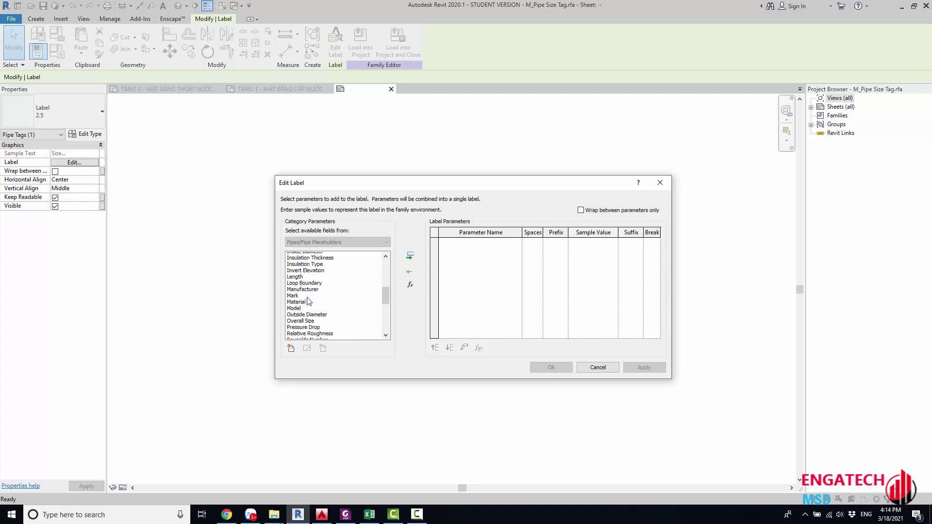
pyautogui.scroll(-2, 308, 301)
pyautogui.scroll(-3, 309, 299)
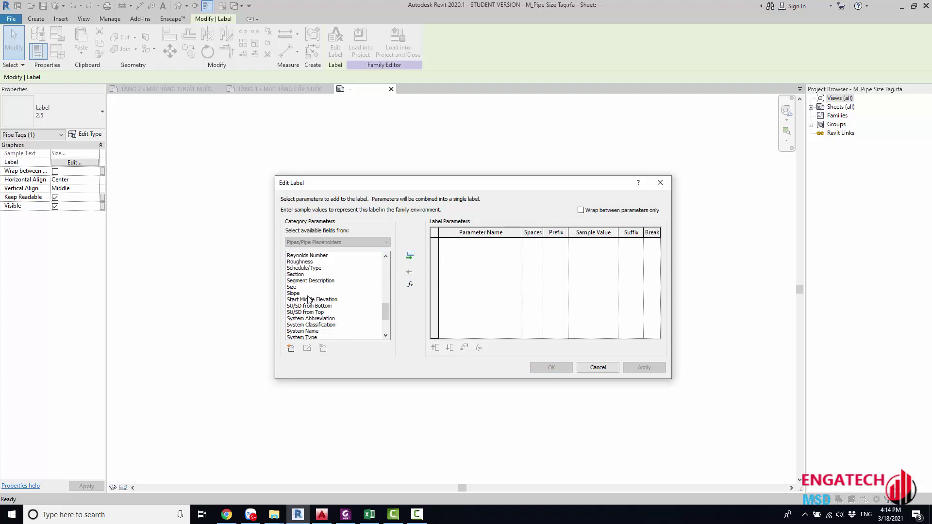
pyautogui.scroll(-1, 309, 299)
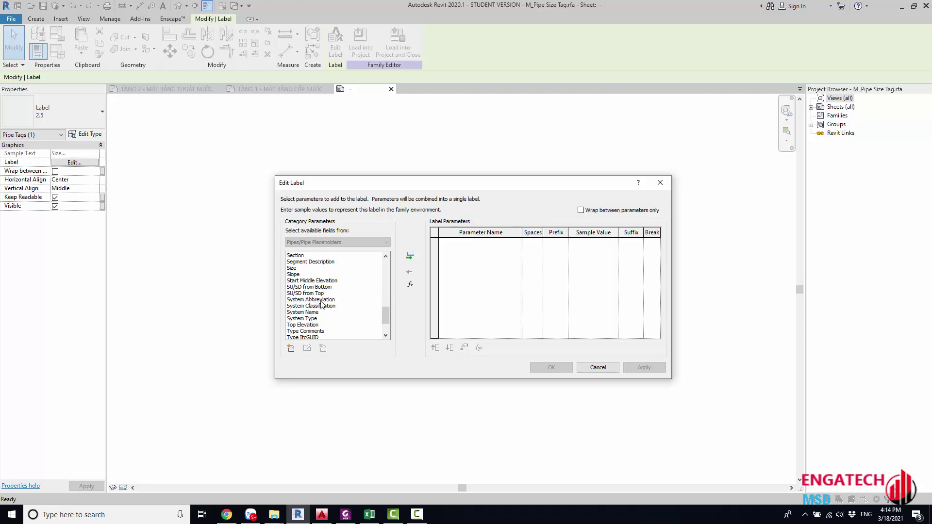
pyautogui.click(324, 300)
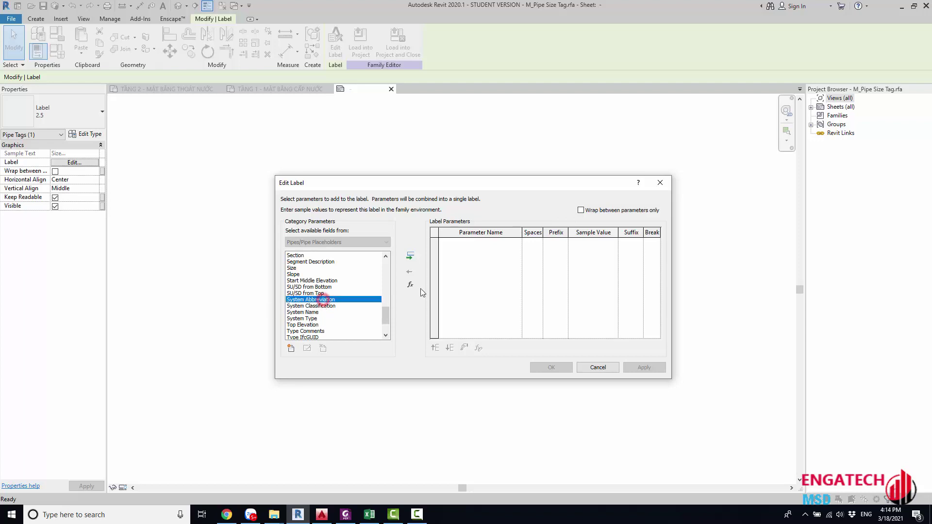
pyautogui.click(411, 256)
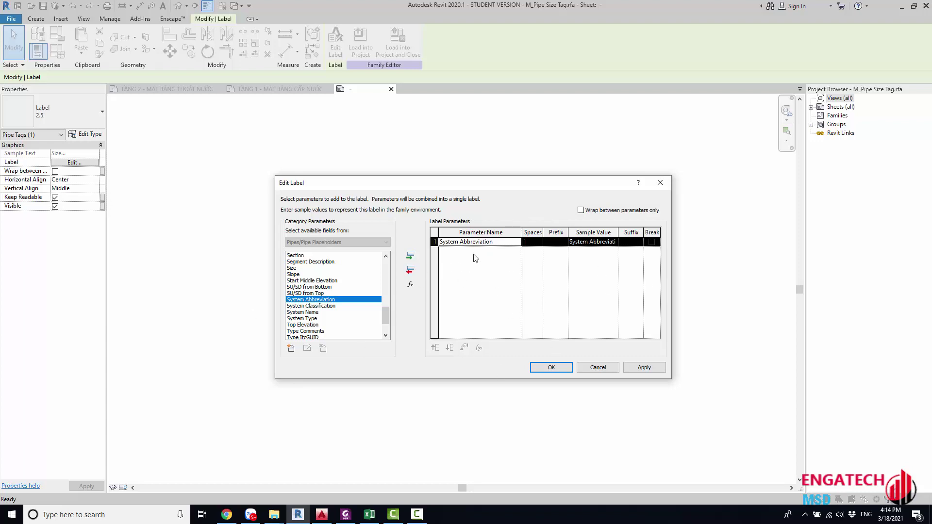
# Step: Add Diameter as the label parameter after System Abbreviation
pyautogui.click(550, 251)
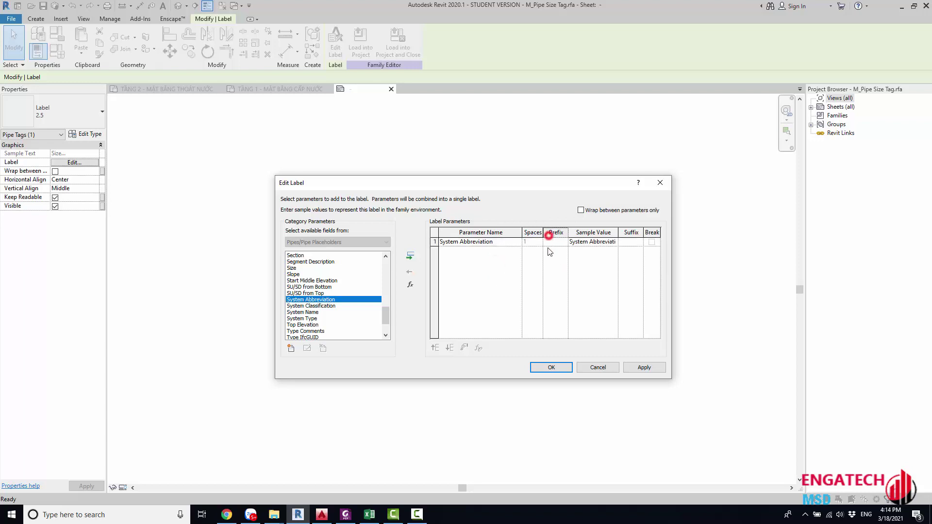
pyautogui.click(319, 300)
pyautogui.scroll(2, 319, 303)
pyautogui.scroll(2, 319, 304)
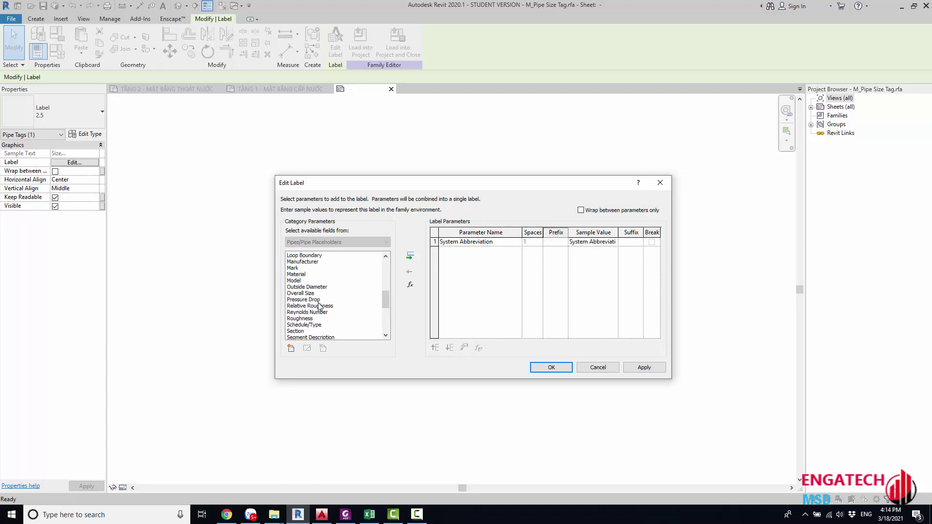
pyautogui.scroll(2, 319, 305)
pyautogui.scroll(1, 318, 313)
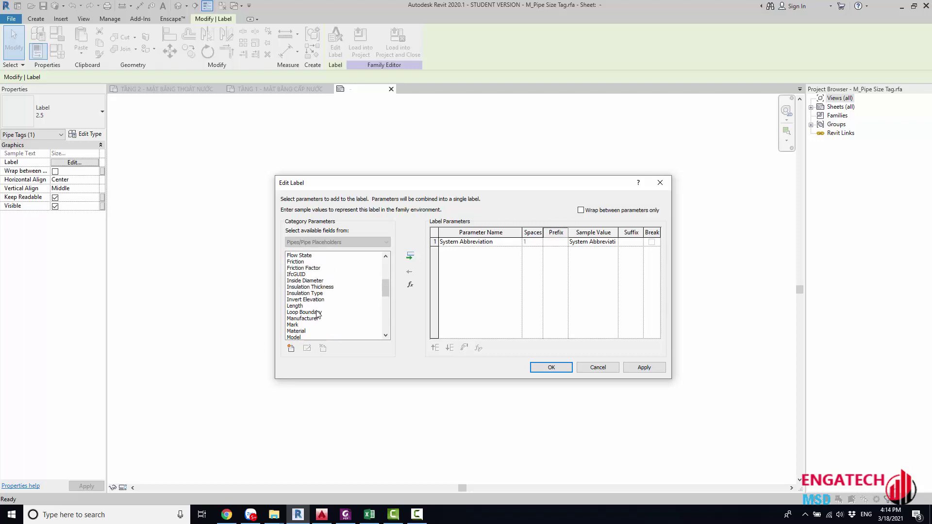
pyautogui.scroll(1, 318, 315)
pyautogui.scroll(1, 318, 316)
pyautogui.scroll(1, 317, 318)
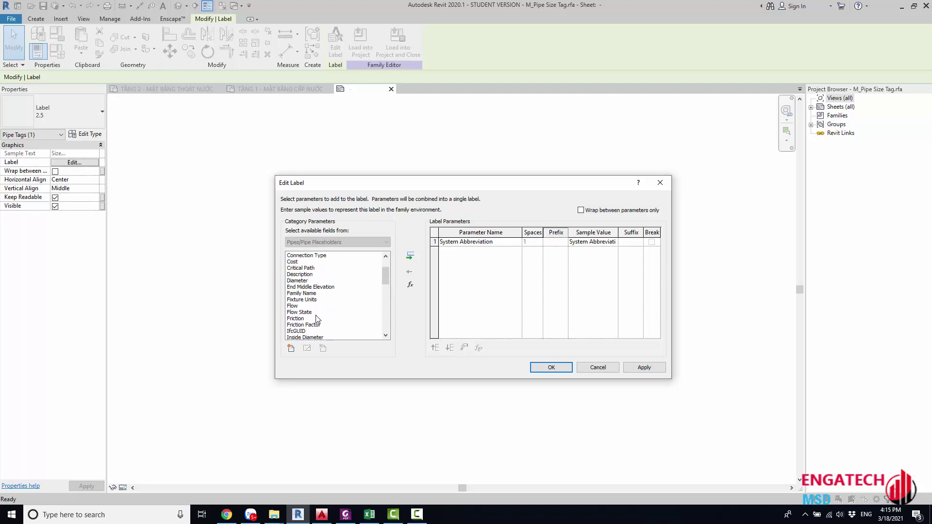
pyautogui.click(305, 282)
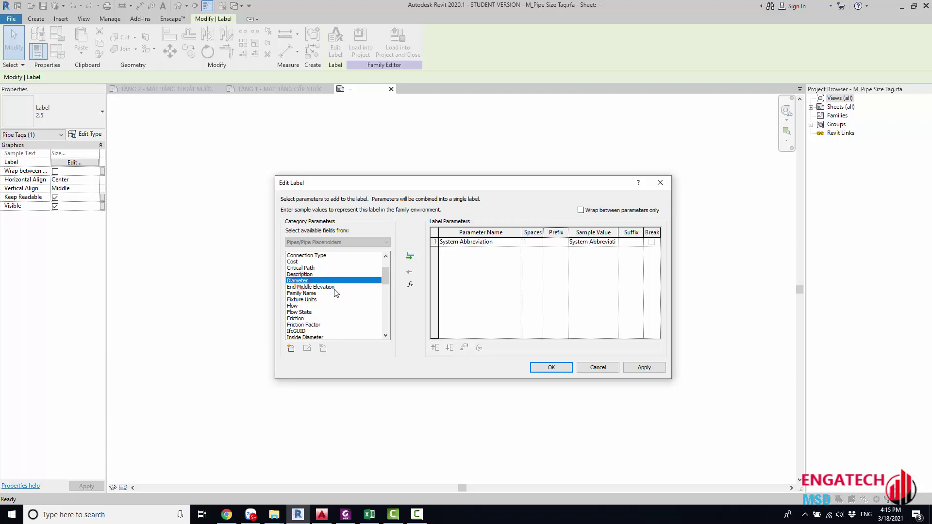
pyautogui.click(411, 258)
# Step: Give Diameter the prefix D, then pick Bottom Elevation from the available fields
pyautogui.click(553, 253)
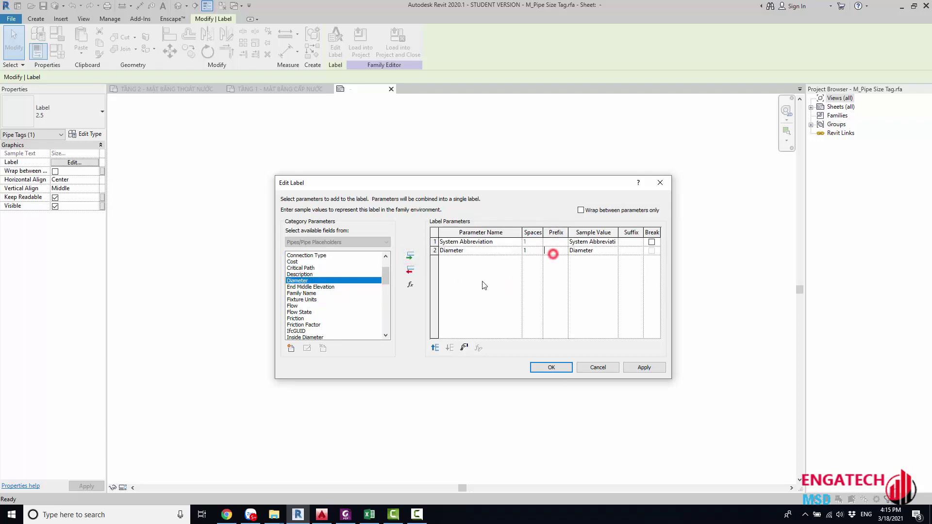
pyautogui.moveTo(386, 276); pyautogui.dragTo(387, 282)
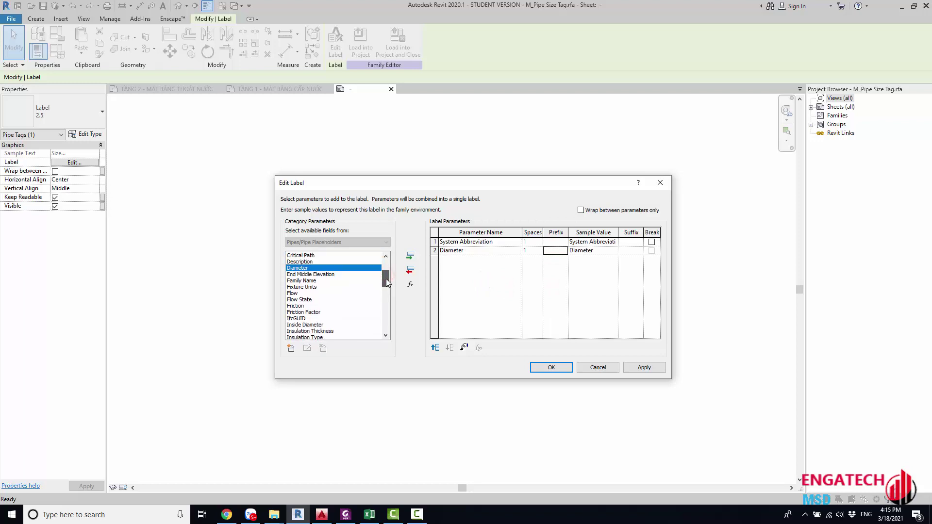
pyautogui.click(552, 252)
pyautogui.click(603, 272)
pyautogui.click(491, 277)
pyautogui.moveTo(387, 282); pyautogui.dragTo(386, 281)
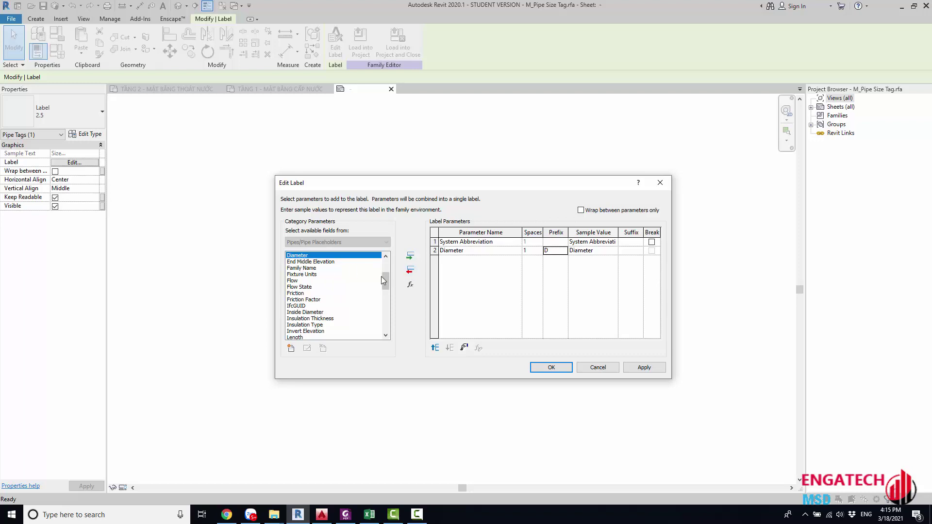
pyautogui.moveTo(384, 281); pyautogui.dragTo(385, 314)
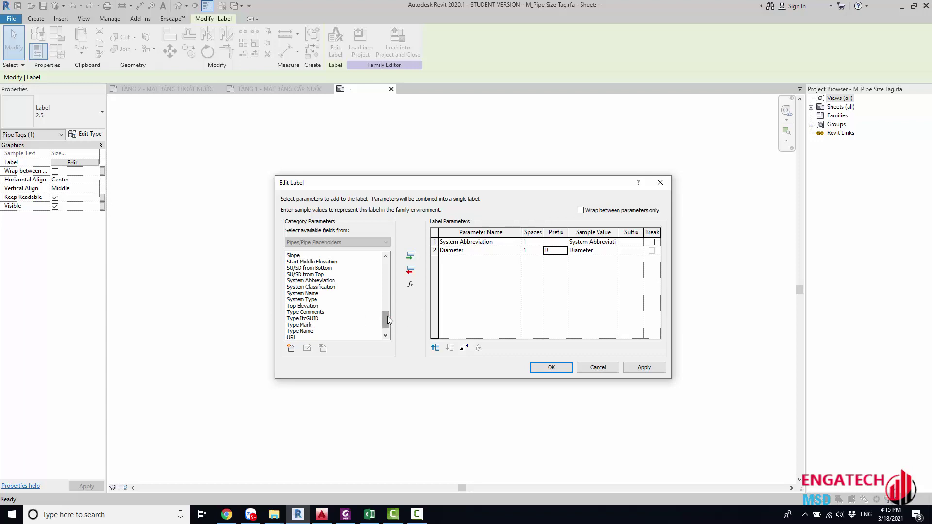
pyautogui.moveTo(387, 316); pyautogui.dragTo(388, 267)
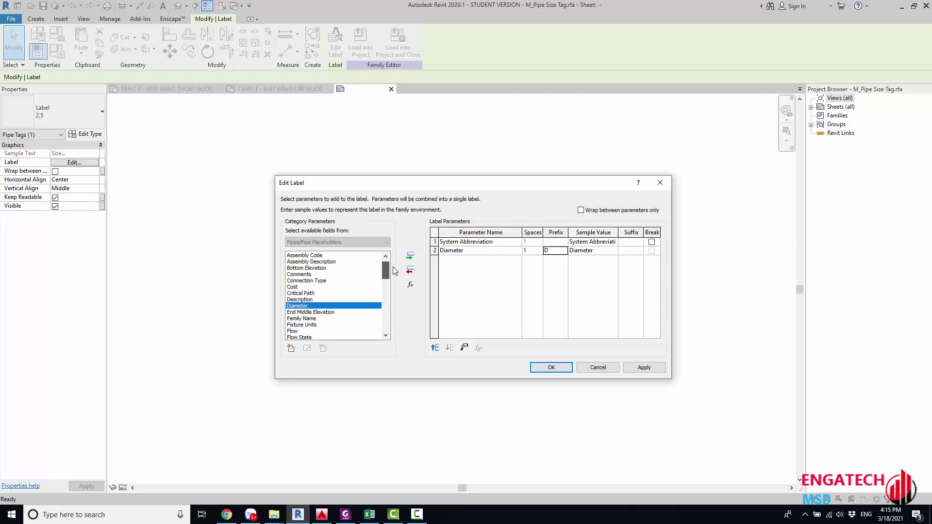
pyautogui.click(316, 269)
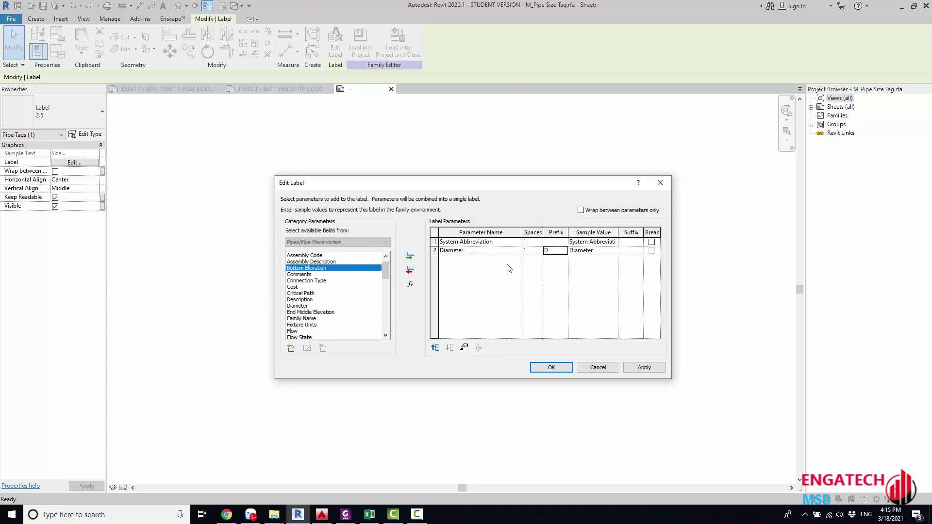
# Step: Add Bottom Elevation as the third label parameter
pyautogui.click(410, 256)
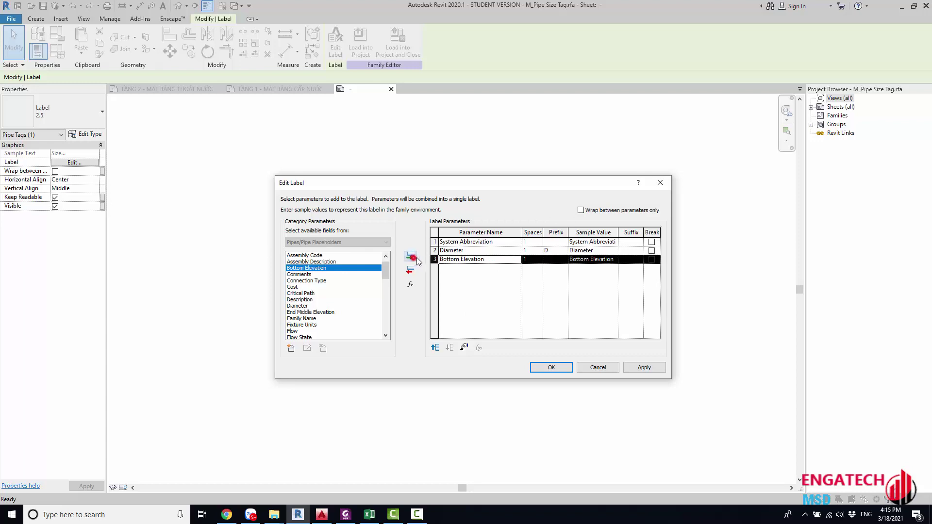
pyautogui.click(484, 286)
pyautogui.click(552, 256)
pyautogui.click(547, 242)
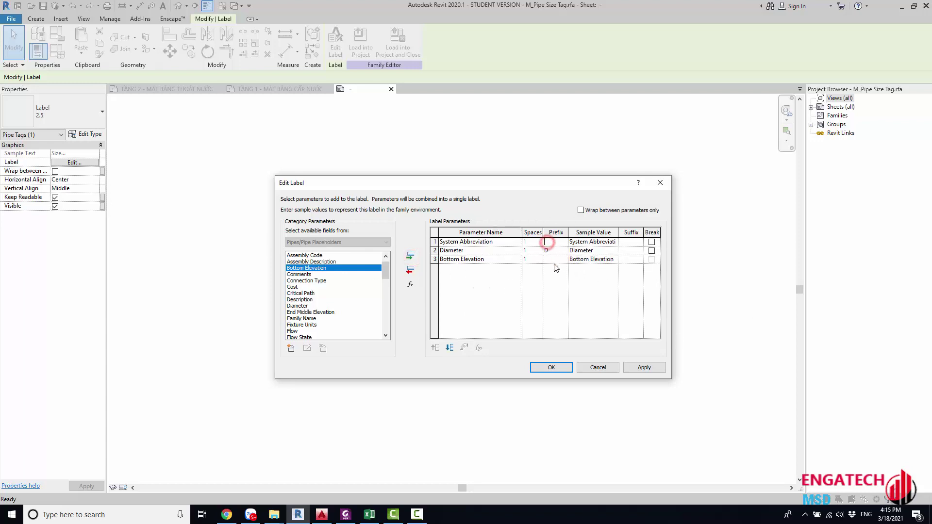
pyautogui.click(554, 251)
pyautogui.click(548, 241)
# Step: Enter the BOP=FFL+ prefix for Bottom Elevation and compare with AutoCAD's pipe labels
pyautogui.click(554, 257)
pyautogui.click(553, 250)
pyautogui.click(552, 259)
pyautogui.write('BOP=FFL')
pyautogui.click(558, 260)
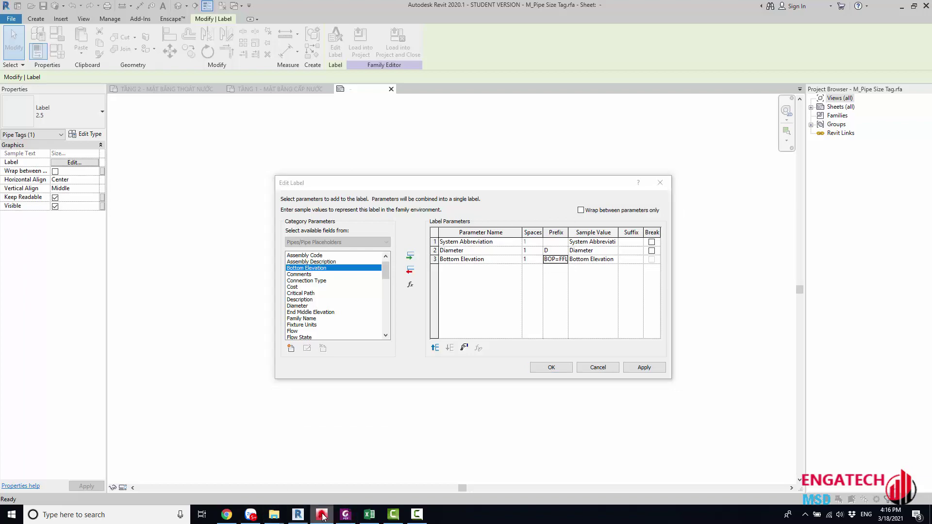
pyautogui.click(321, 515)
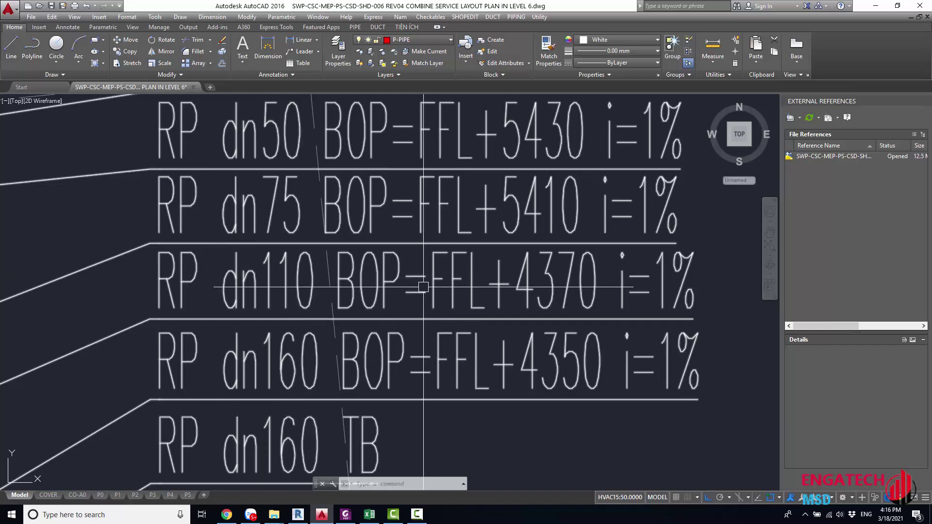
pyautogui.scroll(-6, 389, 437)
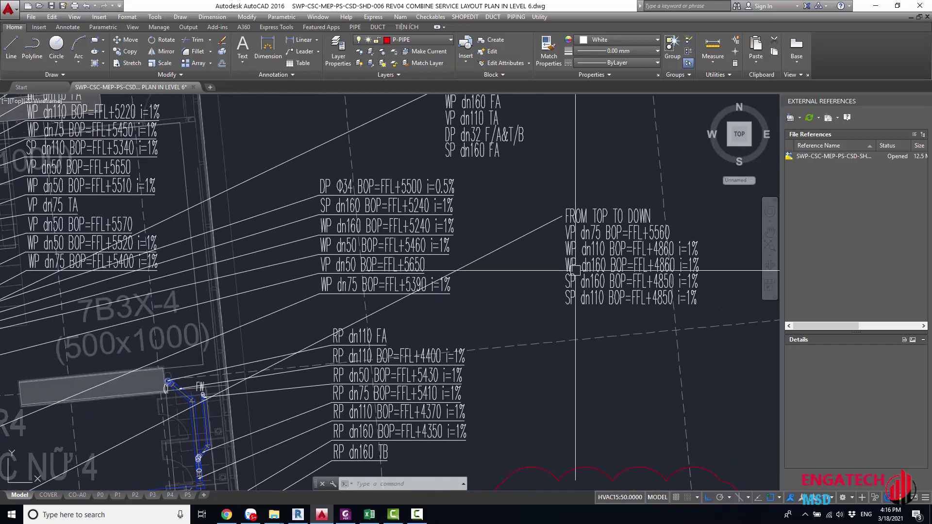
# Step: Confirm the label contents: System Abbreviation, D plus Diameter, BOP=FFL plus Bottom Elevation
pyautogui.click(875, 5)
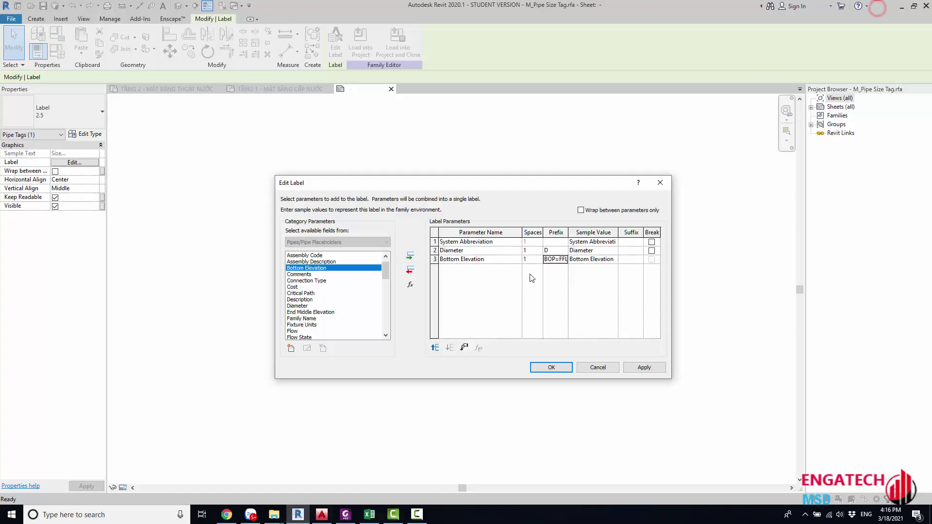
pyautogui.click(542, 277)
pyautogui.click(589, 276)
pyautogui.click(515, 275)
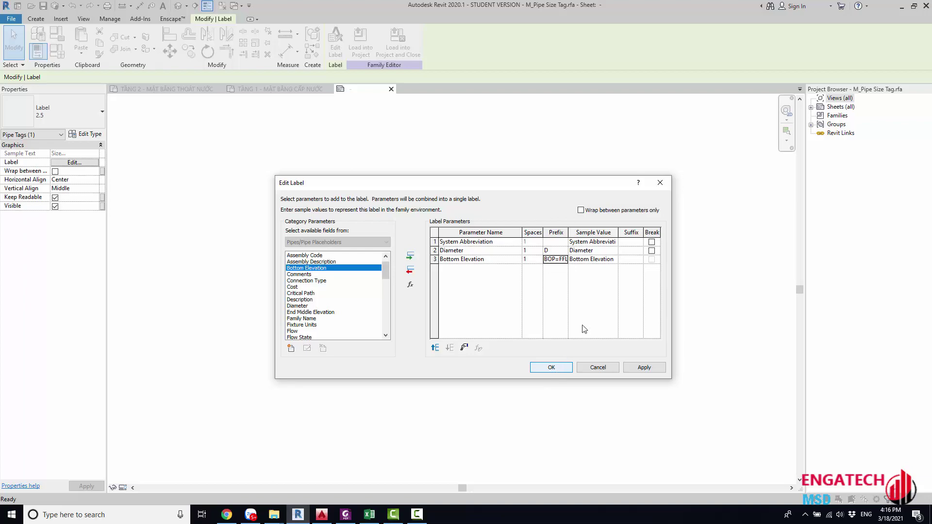
pyautogui.click(558, 368)
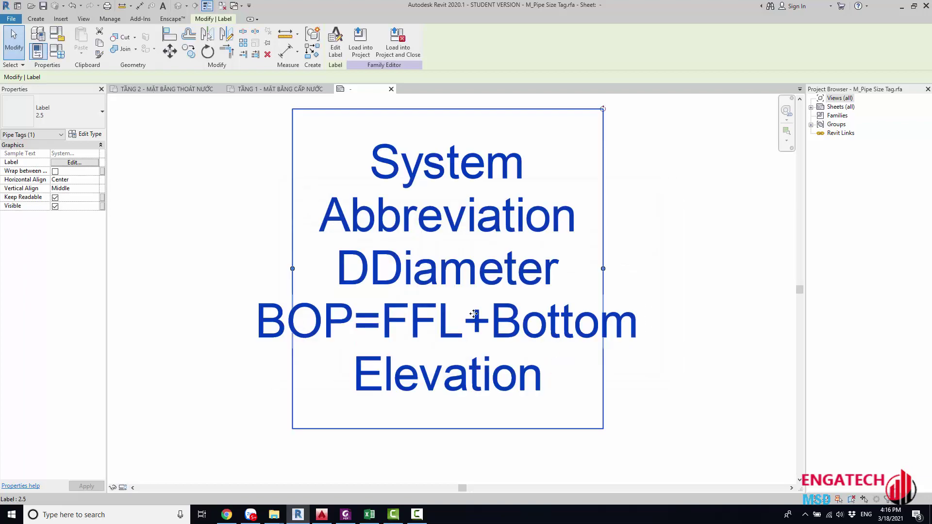
# Step: Widen the tag label to fit one line and load the family into the project
pyautogui.scroll(-3, 534, 316)
pyautogui.moveTo(535, 311); pyautogui.dragTo(658, 306)
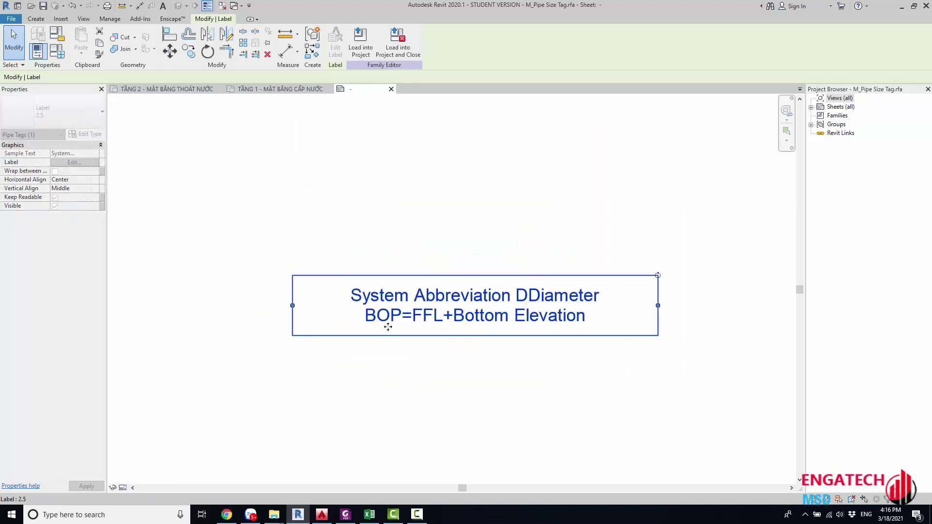
pyautogui.moveTo(291, 307); pyautogui.dragTo(200, 311)
pyautogui.click(329, 380)
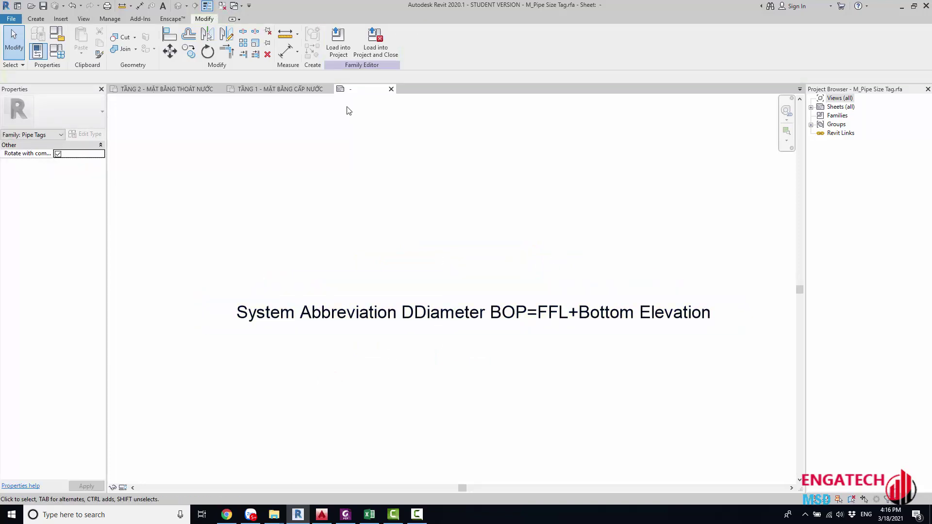
pyautogui.click(318, 303)
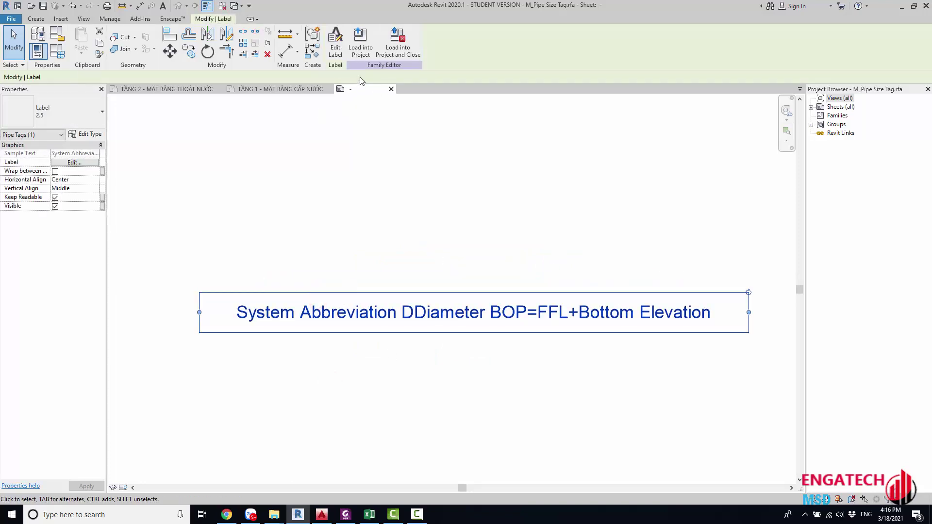
pyautogui.click(360, 39)
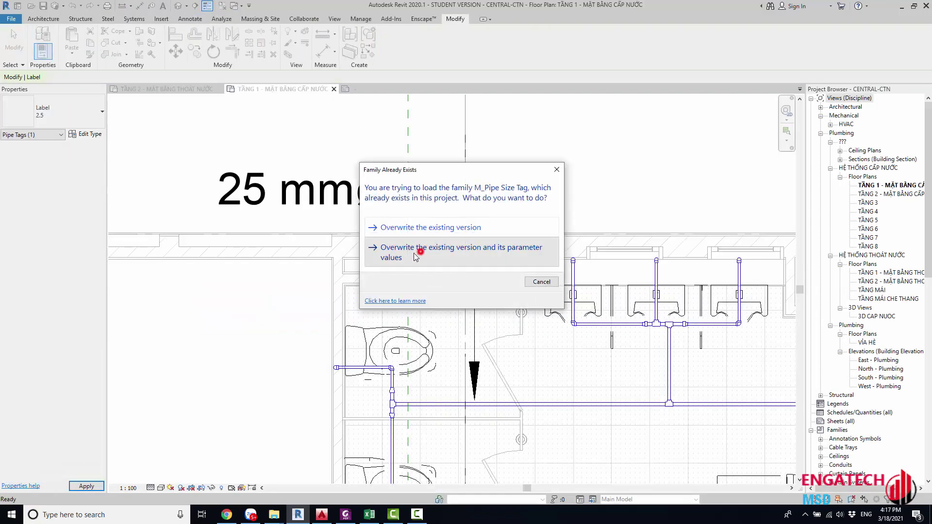
# Step: Overwrite the existing tag family with its parameter values and delete the old pipe tag
pyautogui.click(415, 258)
pyautogui.scroll(-3, 414, 258)
pyautogui.click(491, 255)
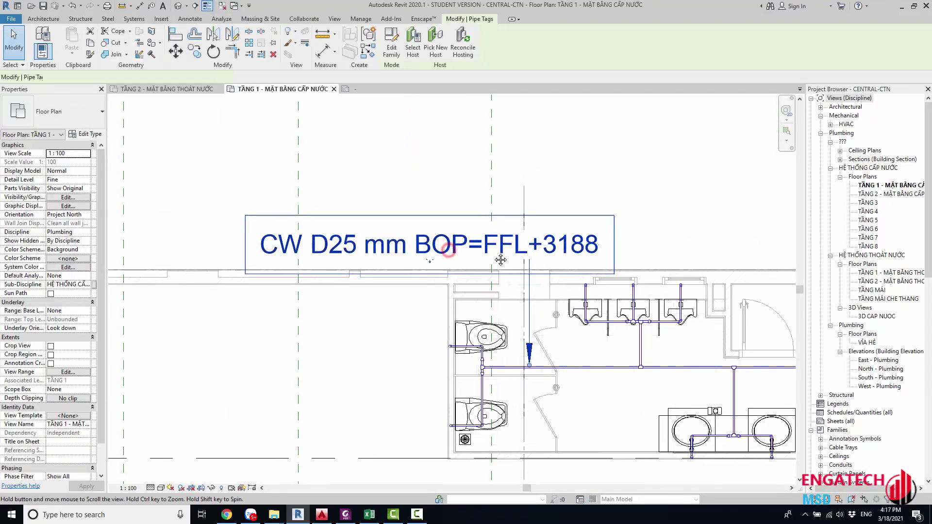
pyautogui.press('Delete')
# Step: Re-tag the pipe with a leader elbow above it, reading CW D25 mm BOP=FFL+3188
pyautogui.moveTo(522, 380); pyautogui.dragTo(519, 388, button='middle')
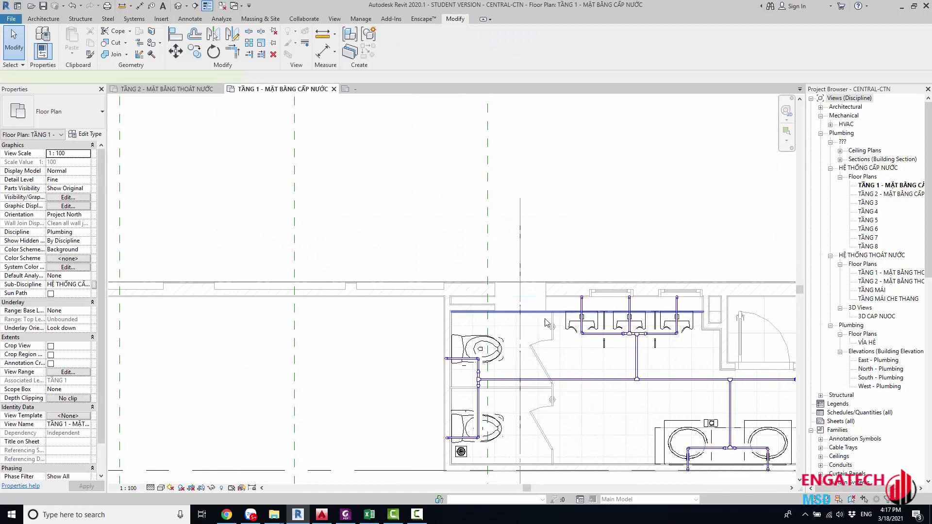
pyautogui.press('t')
pyautogui.press('g')
pyautogui.click(520, 381)
pyautogui.click(519, 213)
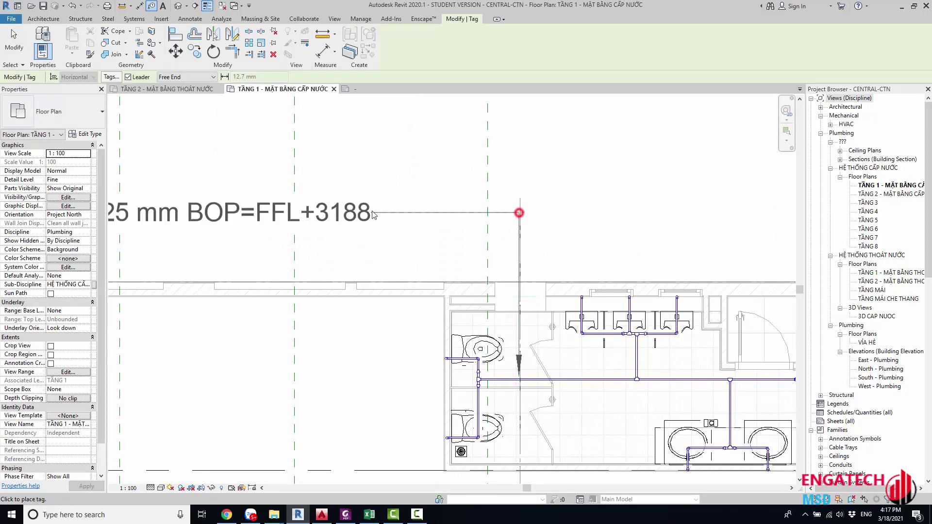
pyautogui.click(376, 213)
pyautogui.scroll(-2, 376, 212)
pyautogui.press('Escape')
pyautogui.press('Escape')
pyautogui.scroll(3, 465, 300)
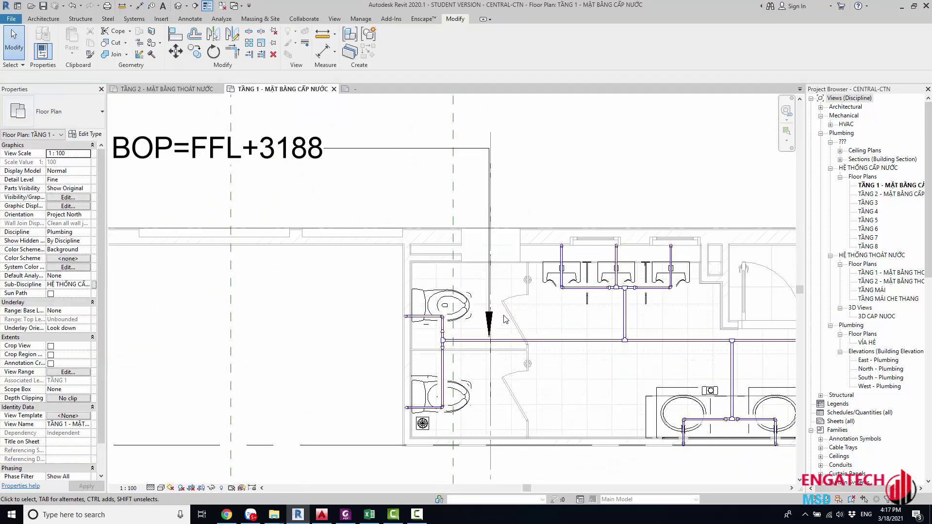
pyautogui.click(489, 330)
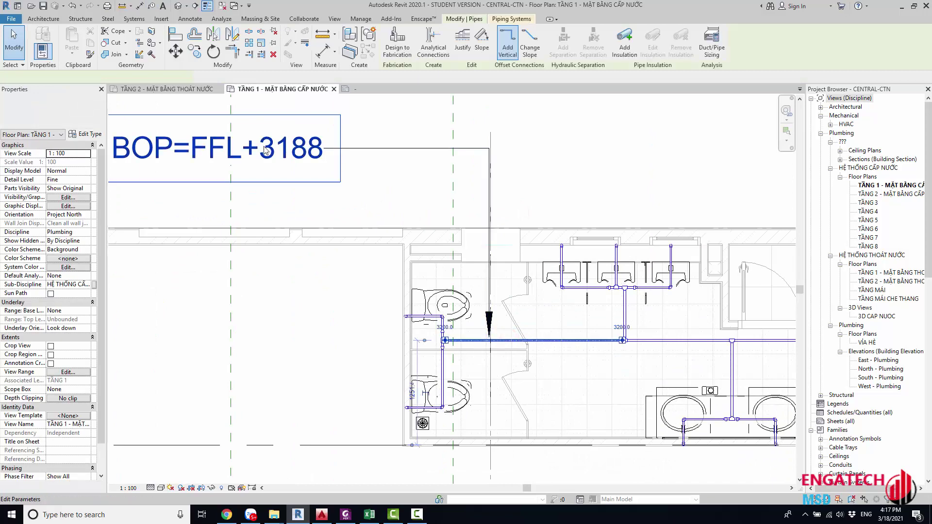
# Step: Set the pipe's Bottom Elevation to 3200
pyautogui.moveTo(140, 171); pyautogui.dragTo(189, 179, button='middle')
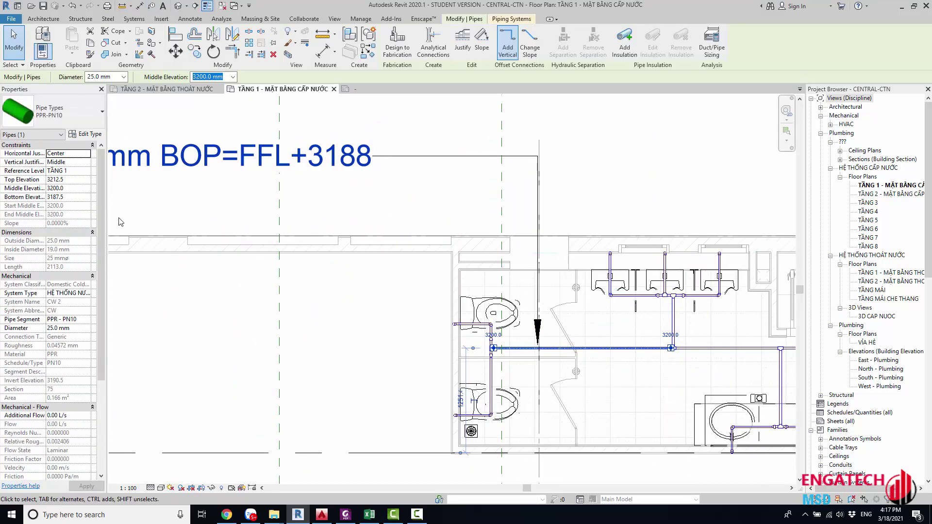
pyautogui.click(69, 197)
pyautogui.write('3')
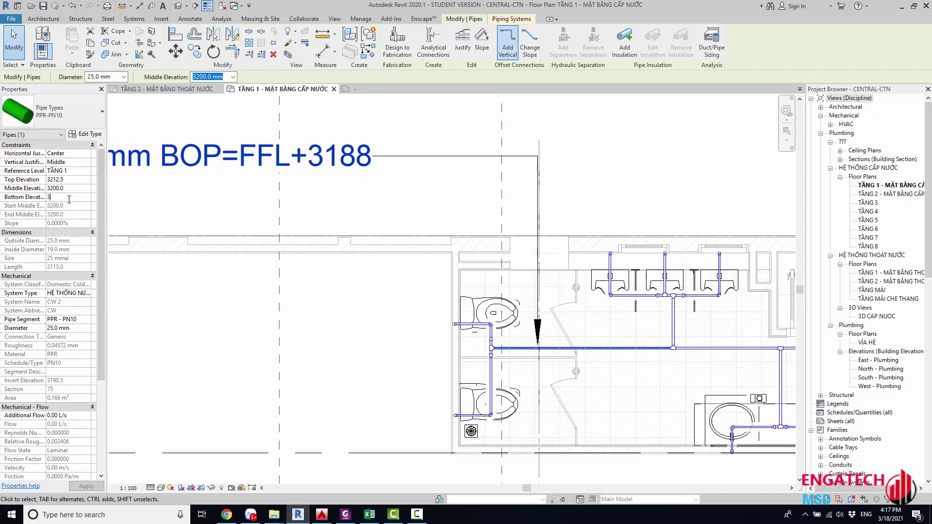
pyautogui.write('200')
pyautogui.press('Return')
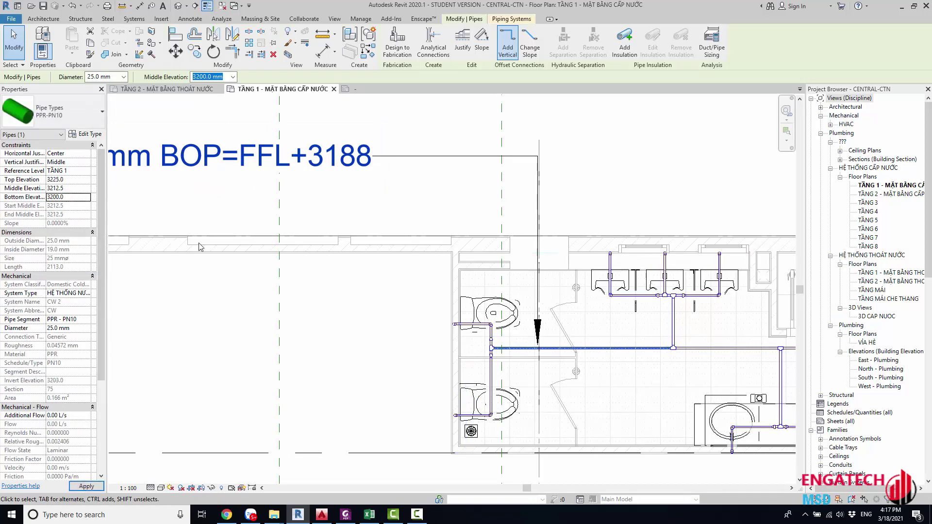
# Step: Reposition the view around the toilet-room pipes and select the CW D25 mm BOP=FFL+3200 tag
pyautogui.click(381, 200)
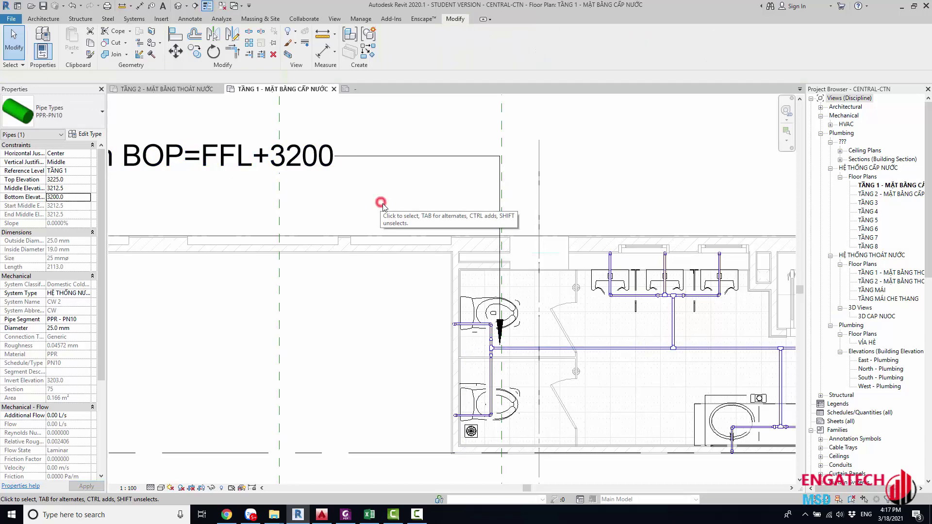
pyautogui.scroll(-2, 411, 226)
pyautogui.scroll(1, 385, 239)
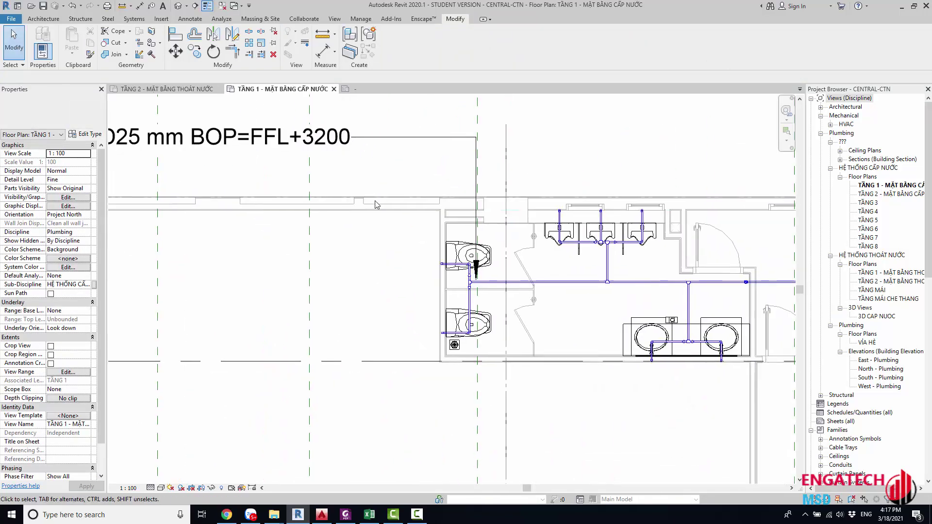
pyautogui.moveTo(381, 202); pyautogui.dragTo(409, 275, button='middle')
pyautogui.scroll(-2, 409, 276)
pyautogui.scroll(1, 243, 238)
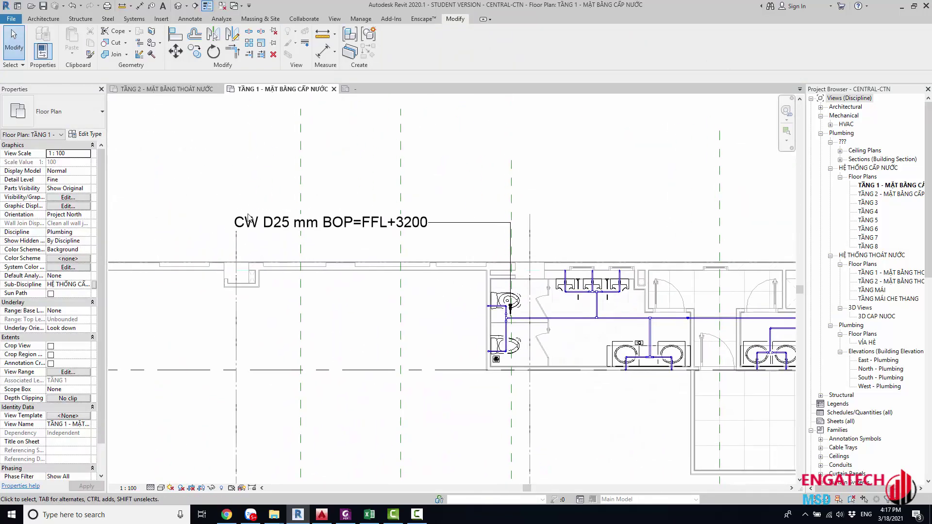
pyautogui.click(315, 227)
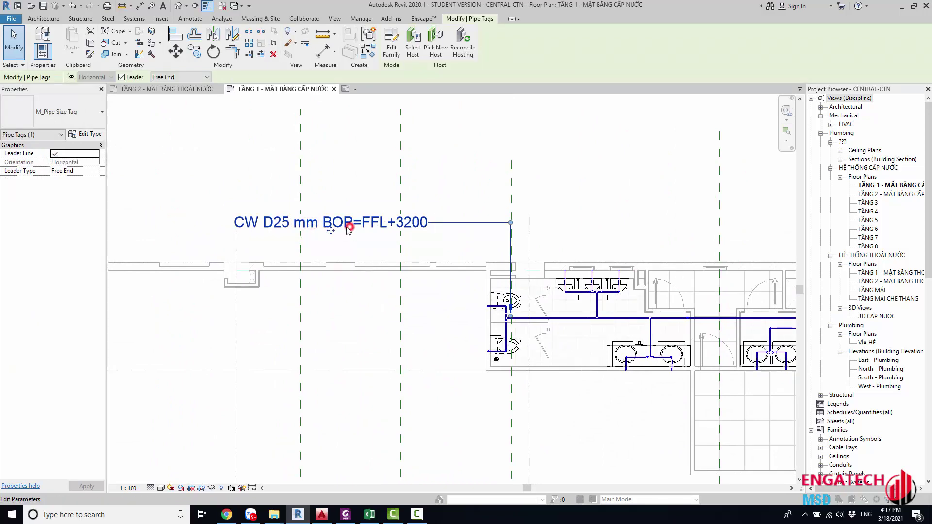
# Step: Inspect the pipe tag's parameter values and close them without changes
pyautogui.click(350, 228)
pyautogui.click(504, 317)
pyautogui.click(395, 229)
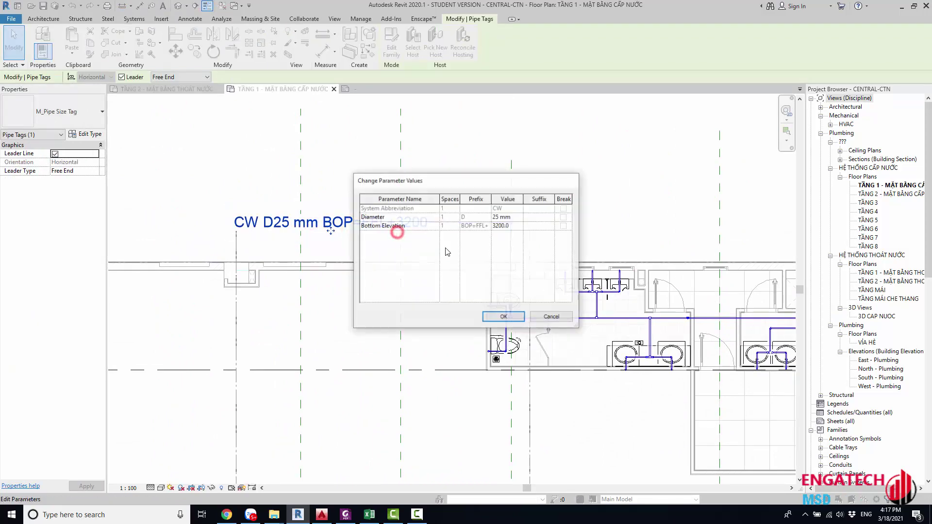
pyautogui.press('Escape')
pyautogui.press('Escape')
pyautogui.click(389, 223)
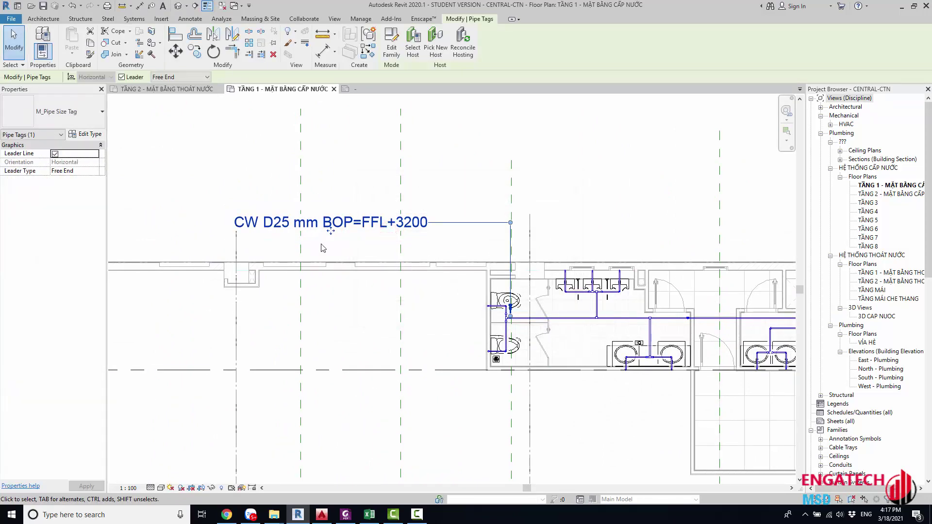
# Step: Open the pipe tag family and its text label for editing
pyautogui.scroll(1, 323, 249)
pyautogui.scroll(2, 324, 244)
pyautogui.scroll(1, 359, 228)
pyautogui.scroll(1, 418, 229)
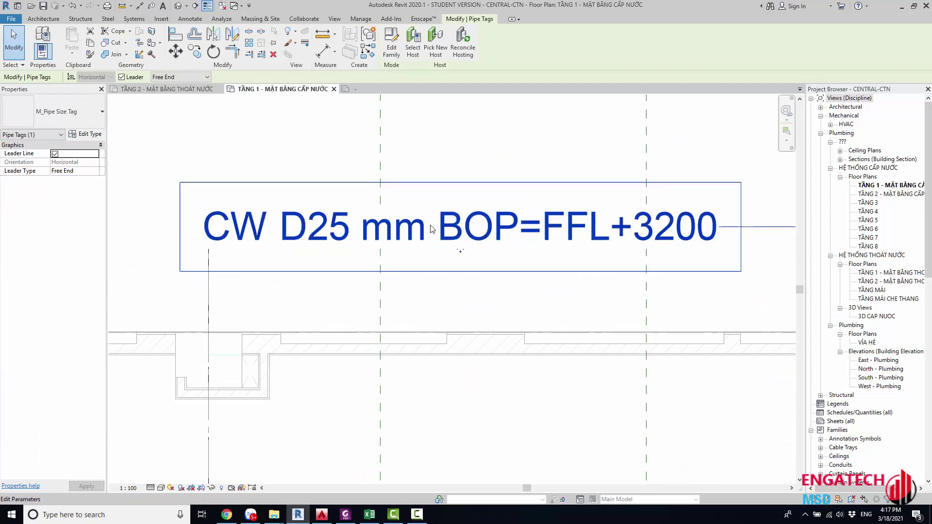
pyautogui.doubleClick(431, 228)
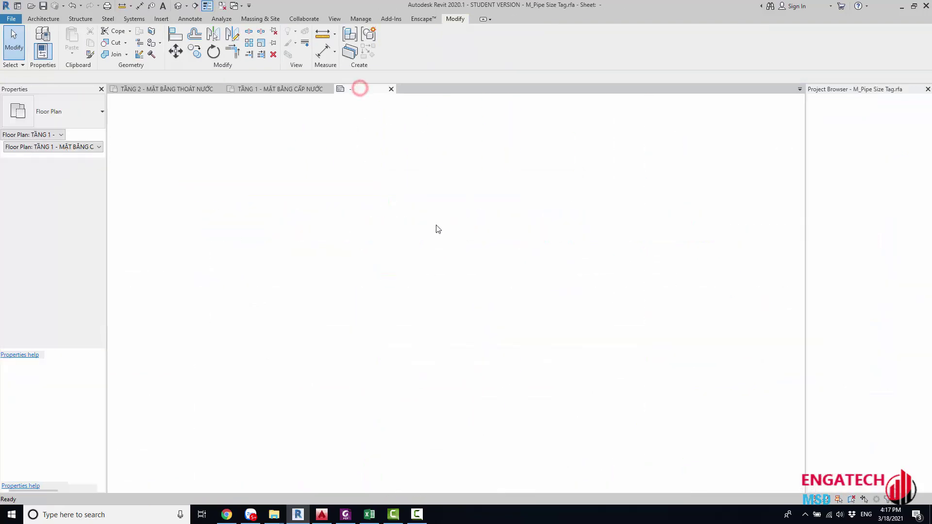
pyautogui.click(385, 284)
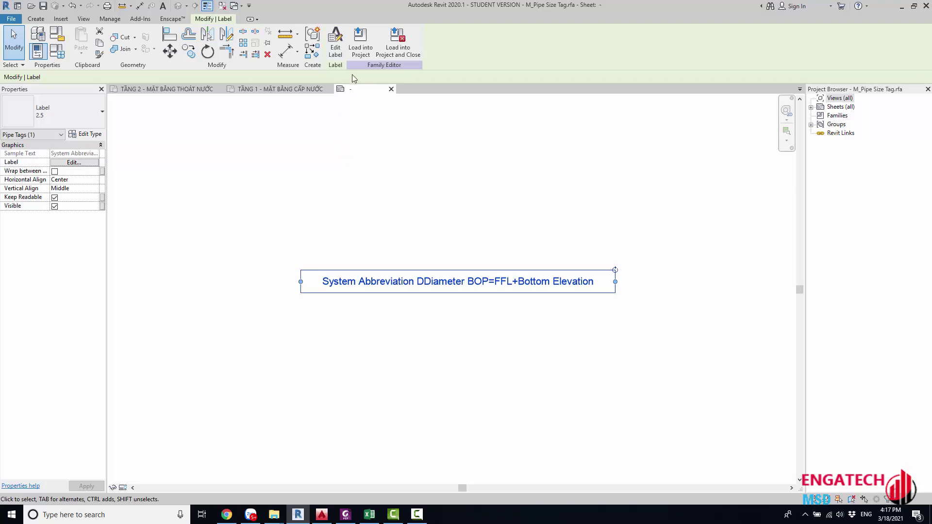
pyautogui.click(341, 41)
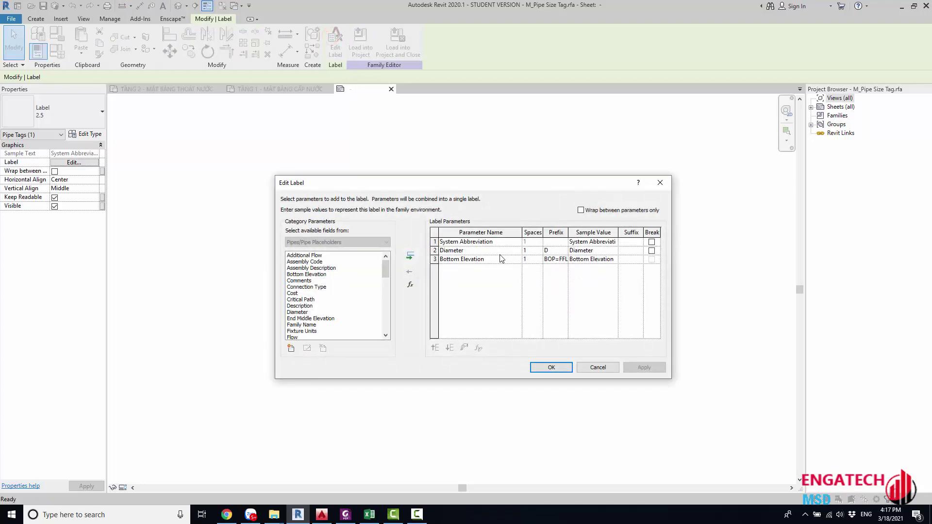
# Step: Format the label's Diameter without project unit settings and with unit symbol None
pyautogui.click(491, 252)
pyautogui.click(552, 251)
pyautogui.click(463, 348)
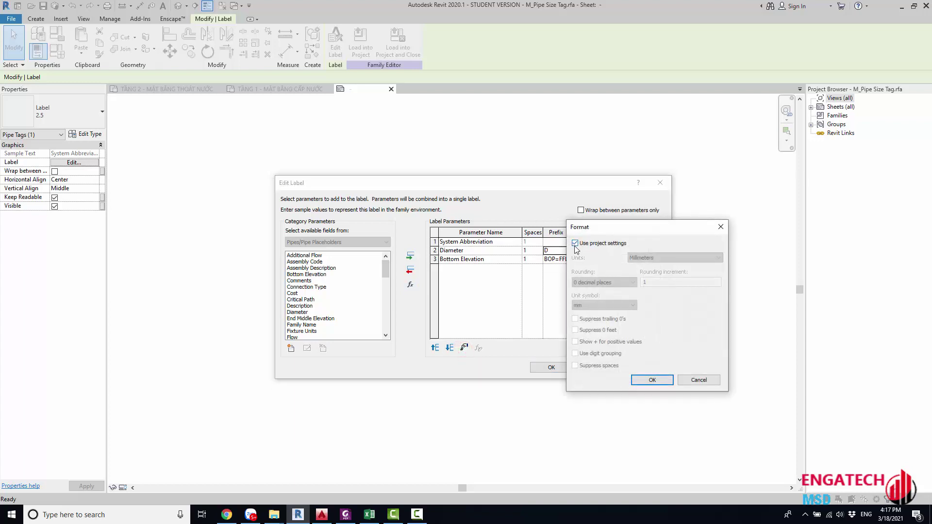
pyautogui.click(575, 244)
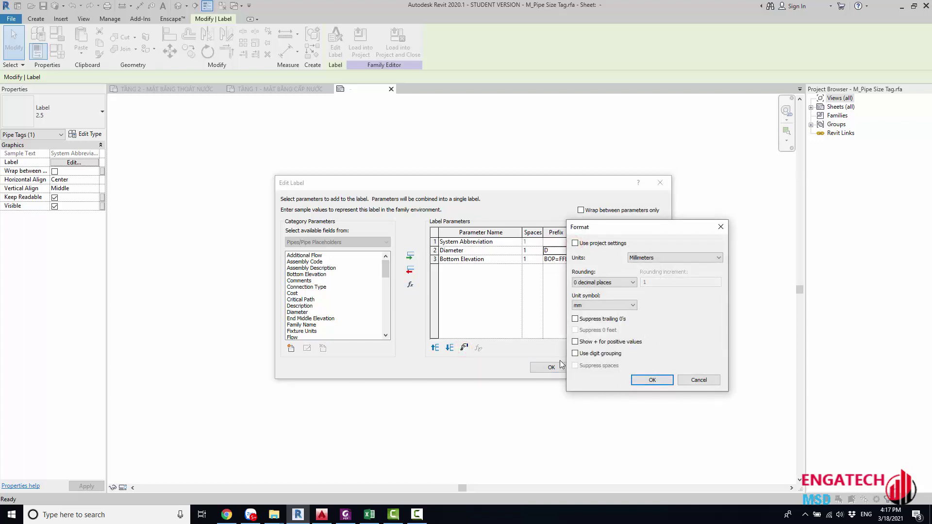
pyautogui.click(584, 307)
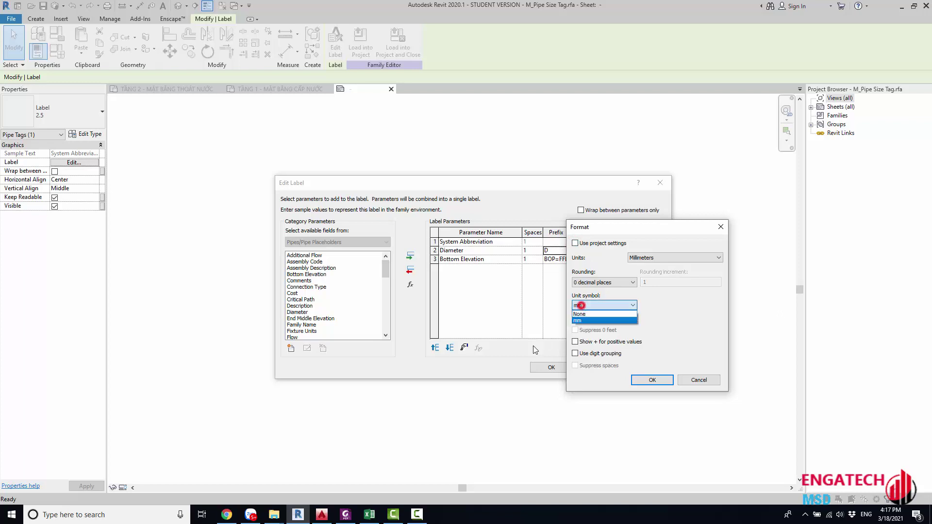
pyautogui.click(607, 314)
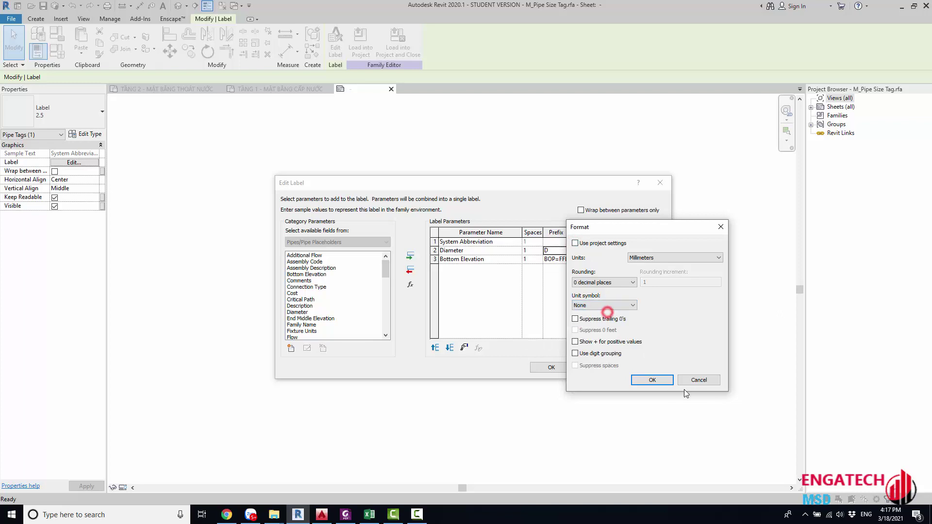
pyautogui.click(652, 380)
pyautogui.click(564, 367)
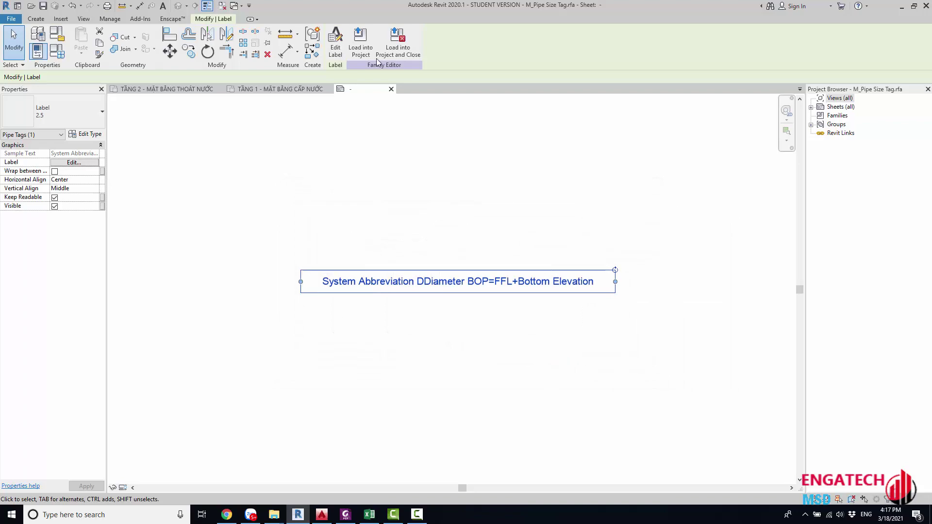
# Step: Load the tag family into the project, overwriting the existing version
pyautogui.click(360, 40)
pyautogui.click(436, 262)
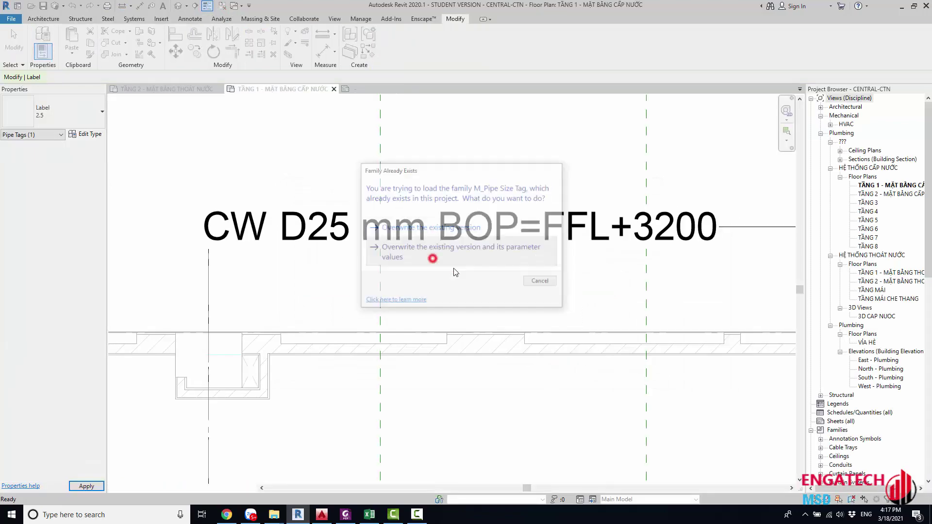
pyautogui.click(483, 287)
pyautogui.scroll(-3, 541, 301)
pyautogui.click(465, 194)
# Step: Open the CW D25 tag's family and the label's type properties
pyautogui.scroll(-2, 477, 265)
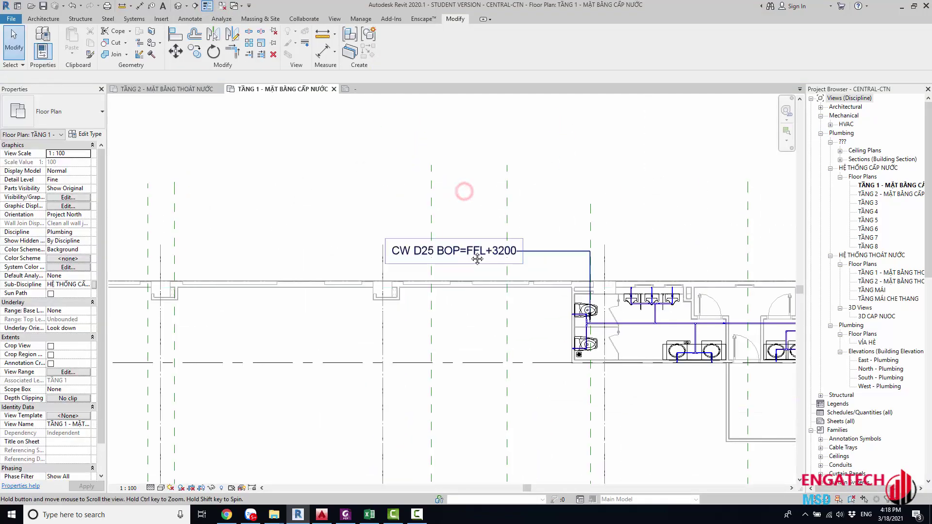
pyautogui.scroll(3, 539, 262)
pyautogui.click(478, 262)
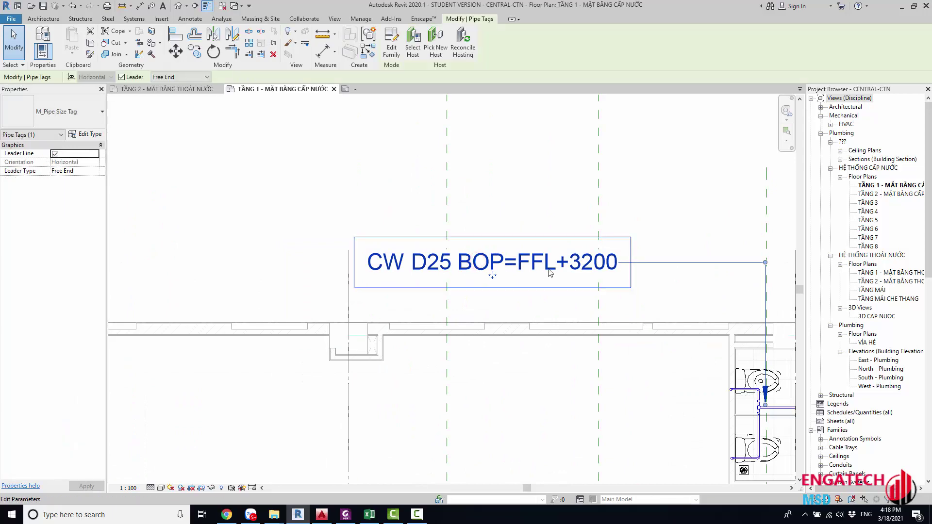
pyautogui.click(359, 89)
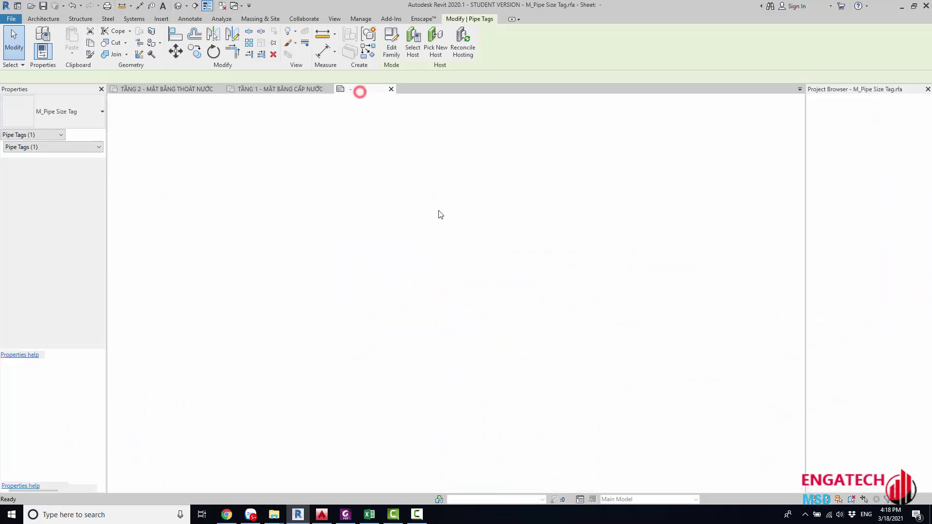
pyautogui.click(432, 284)
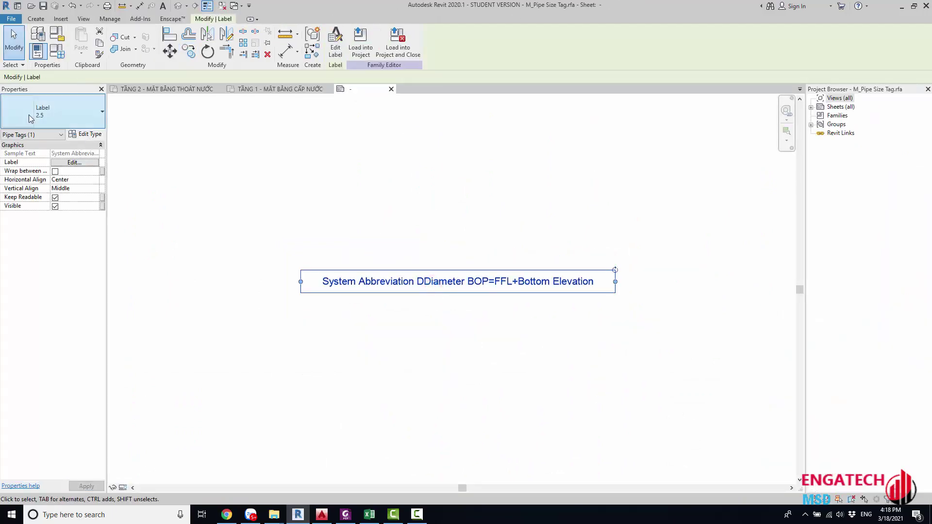
pyautogui.click(85, 134)
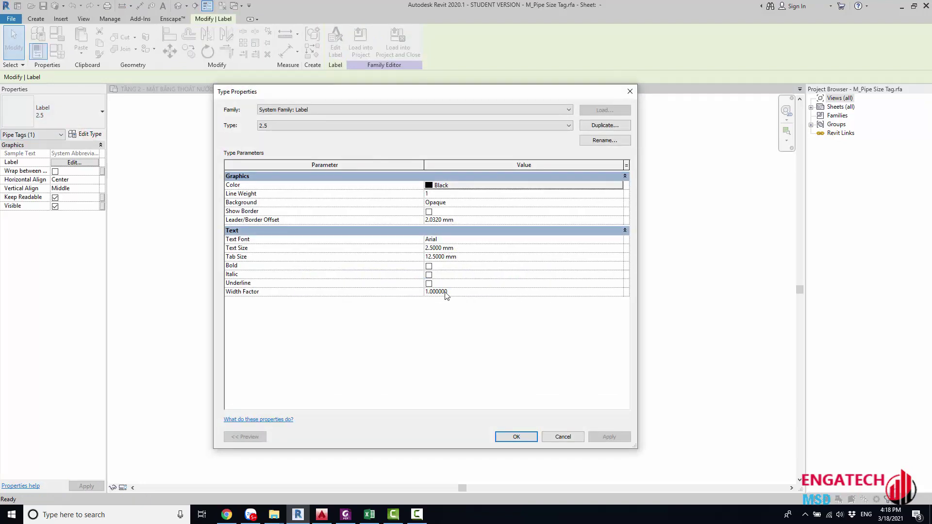
# Step: Give the label Width Factor 0.75 and italic text, then load the family into the project
pyautogui.doubleClick(475, 292)
pyautogui.write('0.750000')
pyautogui.click(430, 276)
pyautogui.click(478, 241)
pyautogui.click(619, 240)
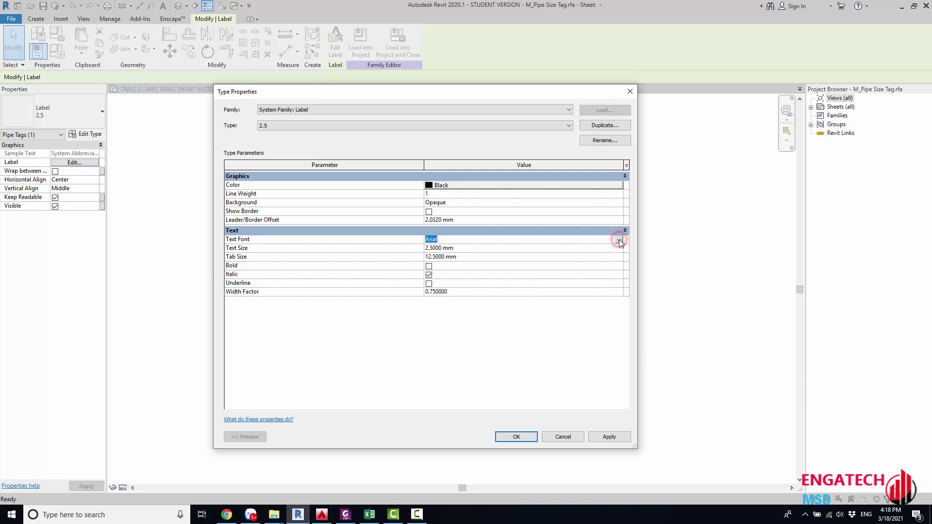
pyautogui.click(609, 437)
pyautogui.click(517, 437)
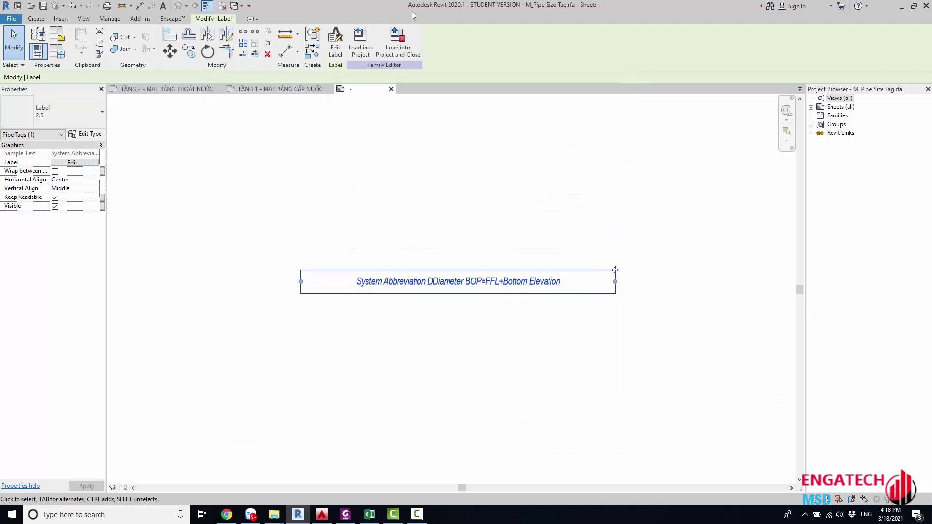
pyautogui.click(360, 41)
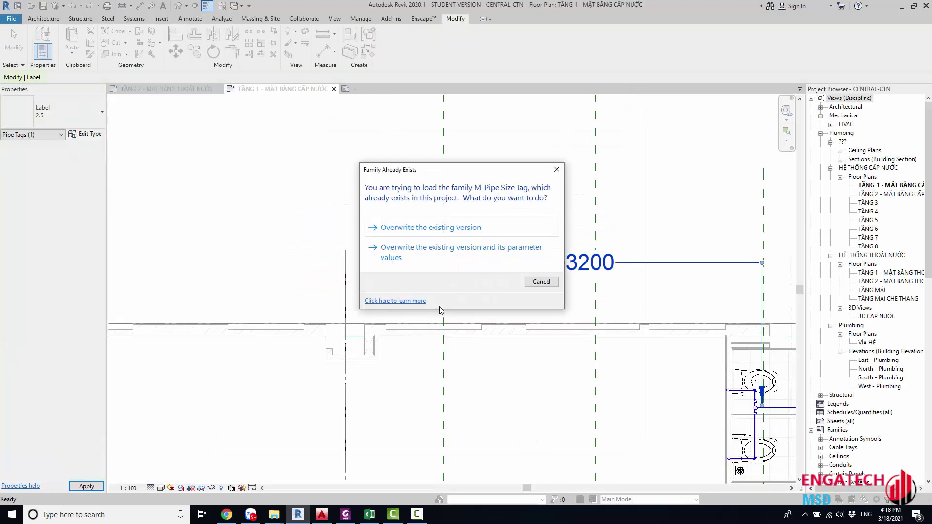
pyautogui.click(445, 252)
# Step: Overwrite the existing tag family in the project and frame the tagged pipes
pyautogui.click(643, 190)
pyautogui.moveTo(578, 327); pyautogui.dragTo(492, 271, button='middle')
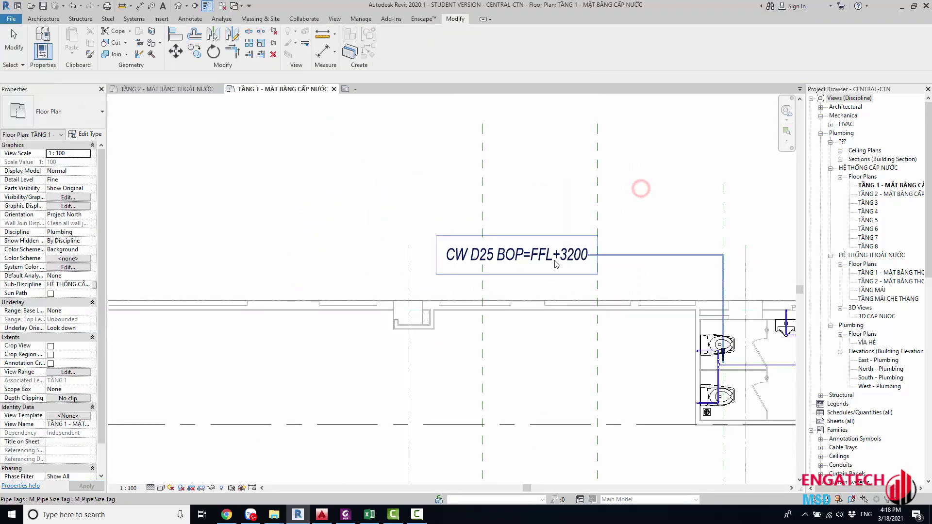
pyautogui.scroll(-2, 486, 257)
pyautogui.scroll(2, 452, 250)
pyautogui.scroll(-3, 437, 262)
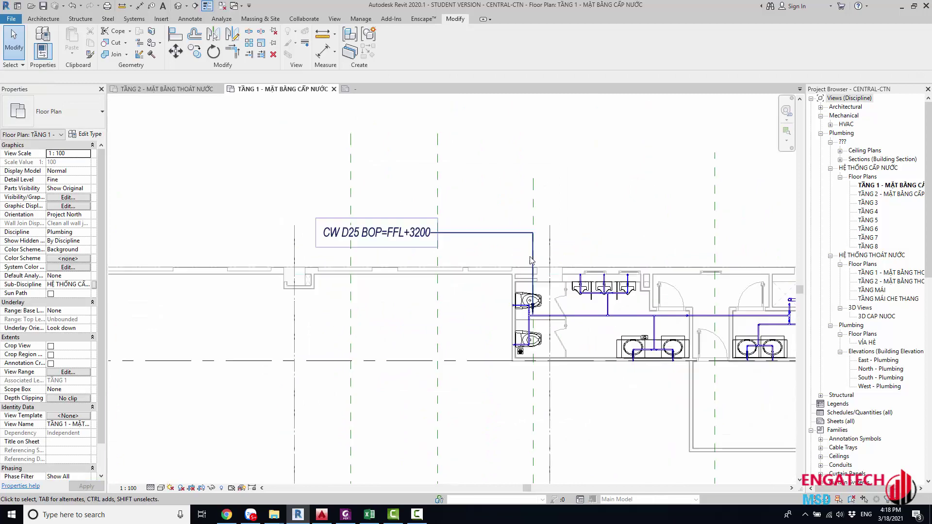
# Step: Tag the D20 pipe with a leader, placing the CW D20 tag above the D25 tag
pyautogui.press('t')
pyautogui.press('g')
pyautogui.scroll(2, 530, 340)
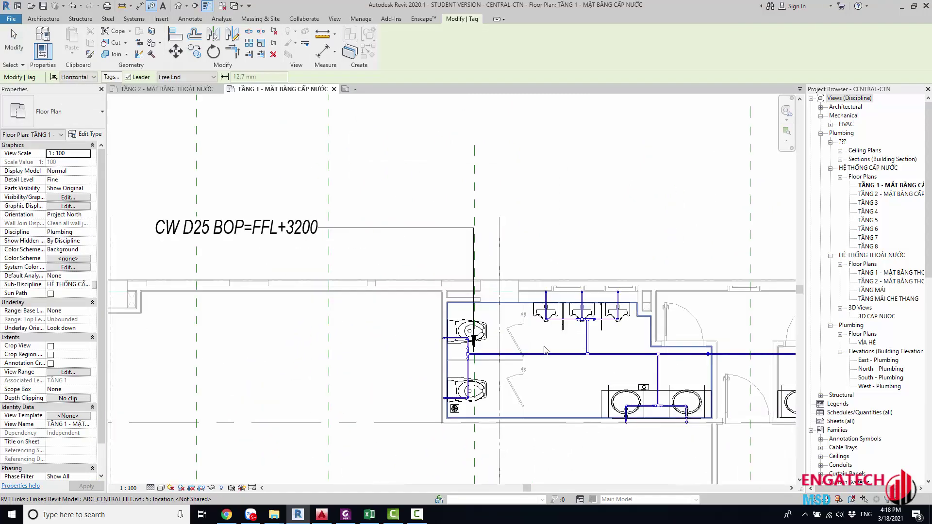
pyautogui.scroll(2, 563, 326)
pyautogui.click(564, 324)
pyautogui.scroll(-3, 568, 311)
pyautogui.click(571, 205)
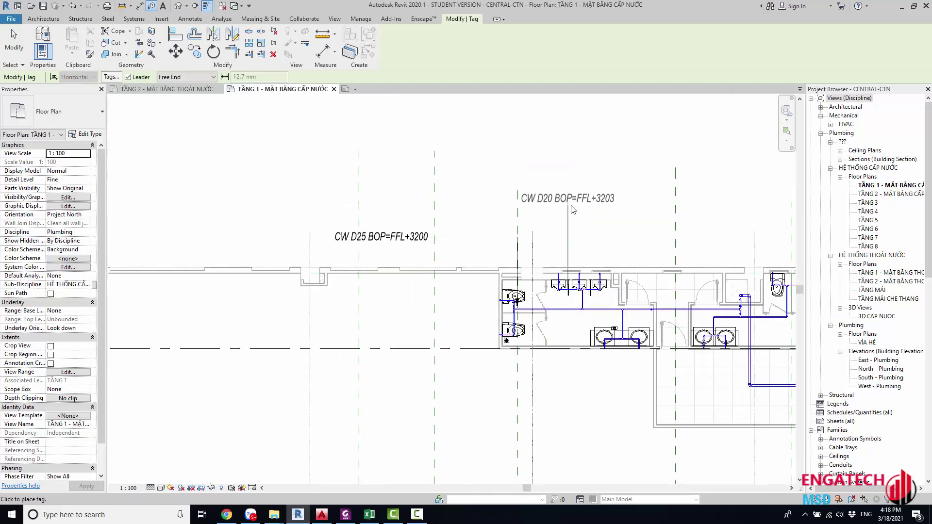
pyautogui.click(417, 213)
pyautogui.press('Escape')
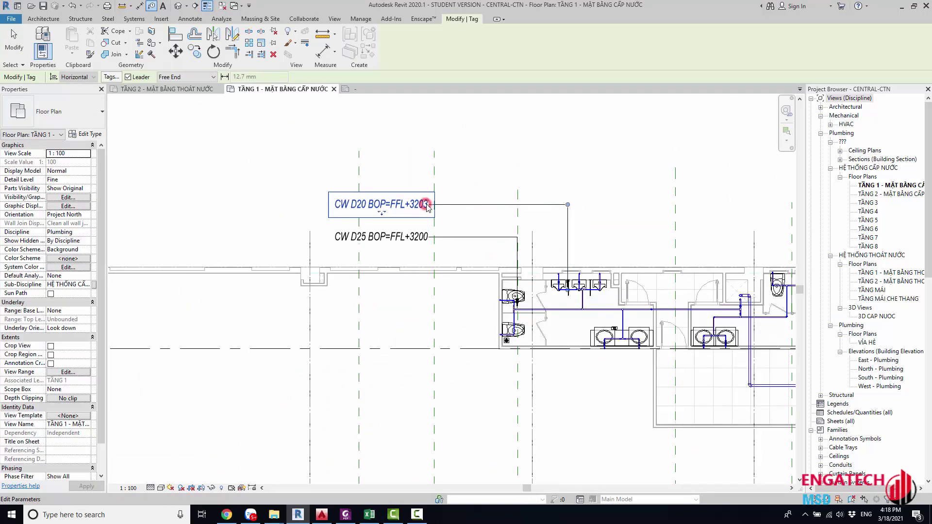
# Step: Check the D20 pipe's elevation and pan to show both tags
pyautogui.scroll(2, 449, 222)
pyautogui.press('Escape')
pyautogui.scroll(2, 689, 345)
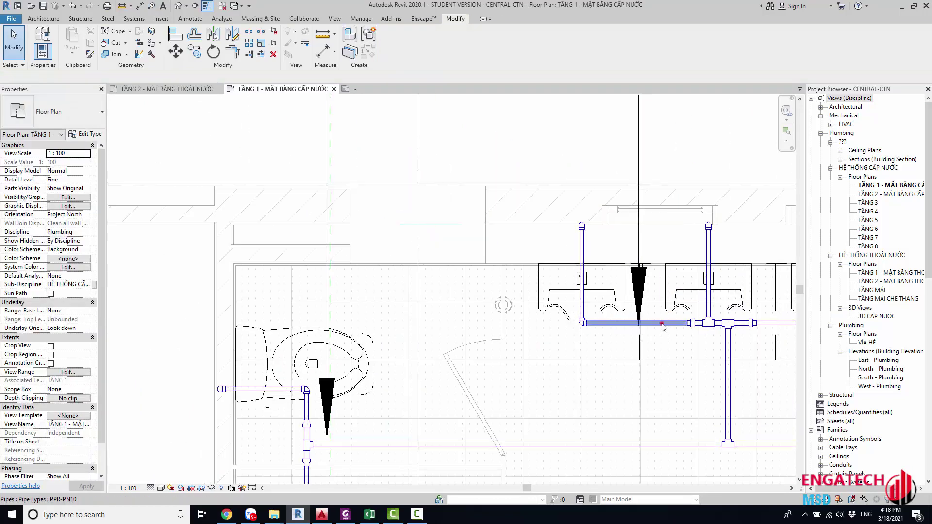
pyautogui.click(663, 325)
pyautogui.scroll(-3, 663, 326)
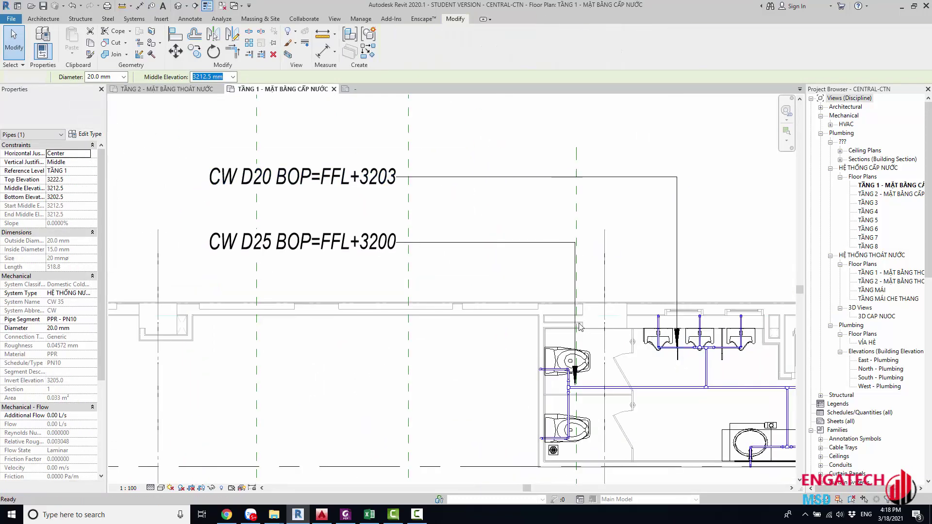
pyautogui.press('Escape')
pyautogui.moveTo(624, 334); pyautogui.dragTo(530, 340, button='middle')
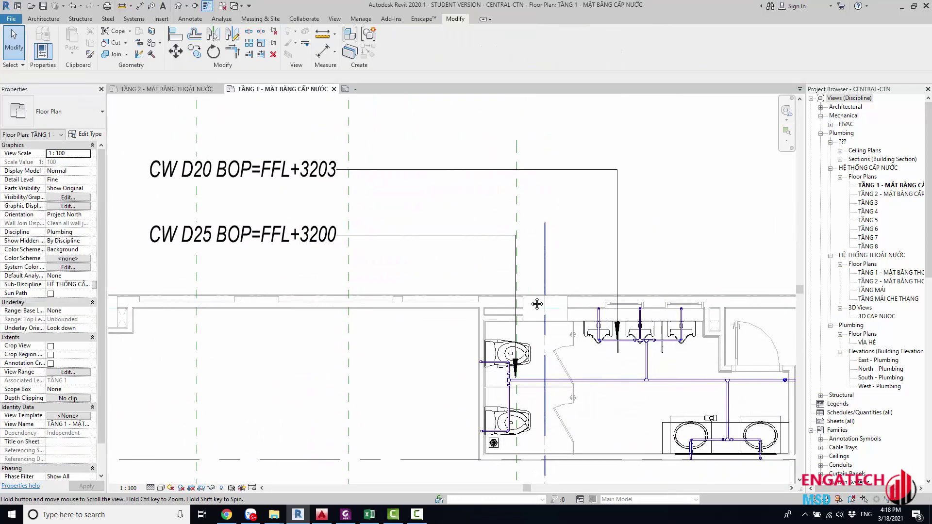
pyautogui.scroll(-2, 531, 340)
pyautogui.scroll(4, 604, 316)
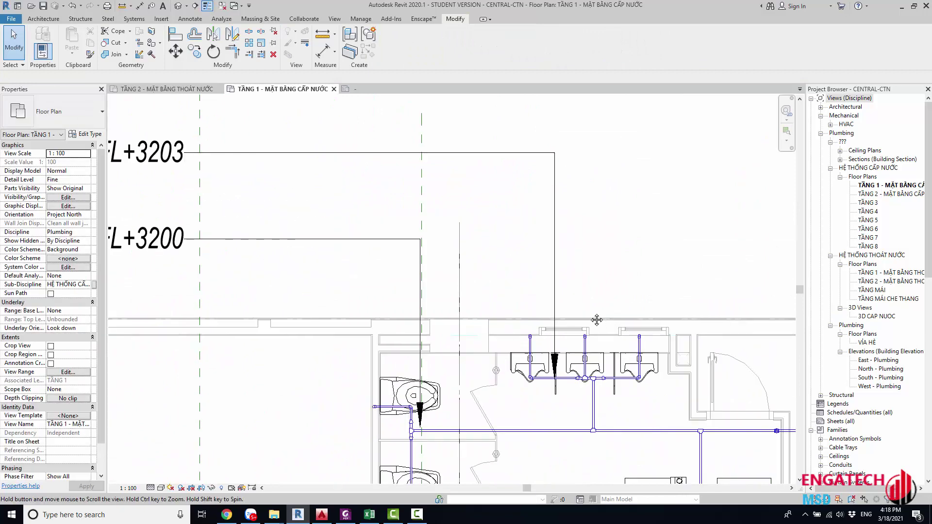
pyautogui.scroll(-2, 583, 315)
# Step: Place another CW D20 BOP=FFL+3203 tag with a leader to the left
pyautogui.press('g')
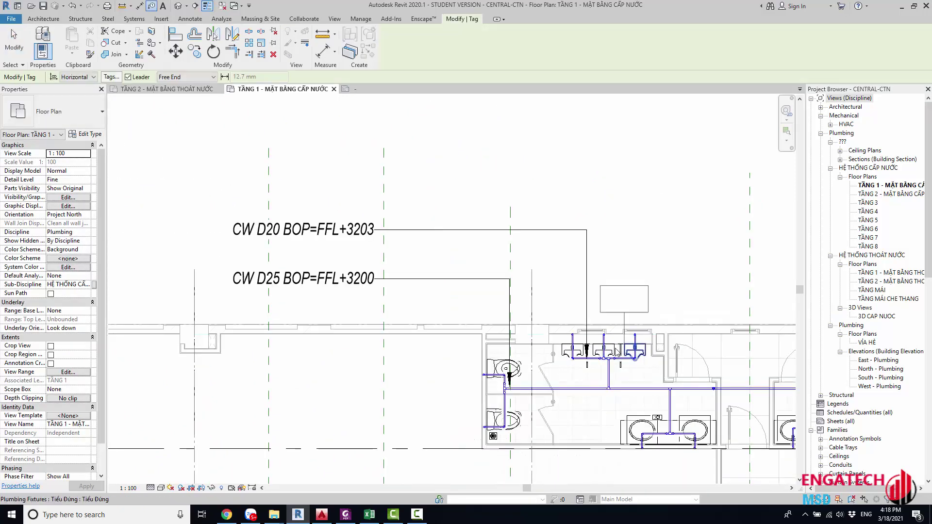
pyautogui.scroll(2, 625, 368)
pyautogui.scroll(-2, 626, 368)
pyautogui.scroll(-3, 680, 339)
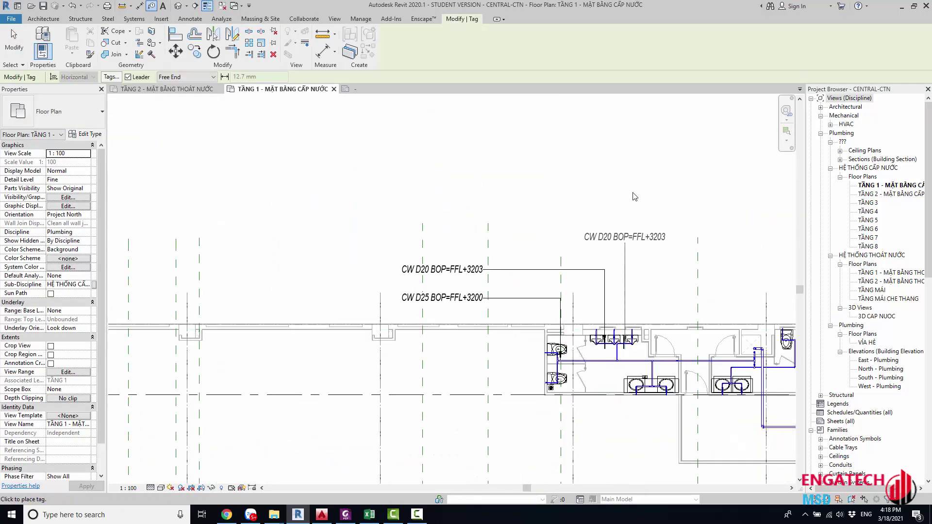
pyautogui.click(625, 224)
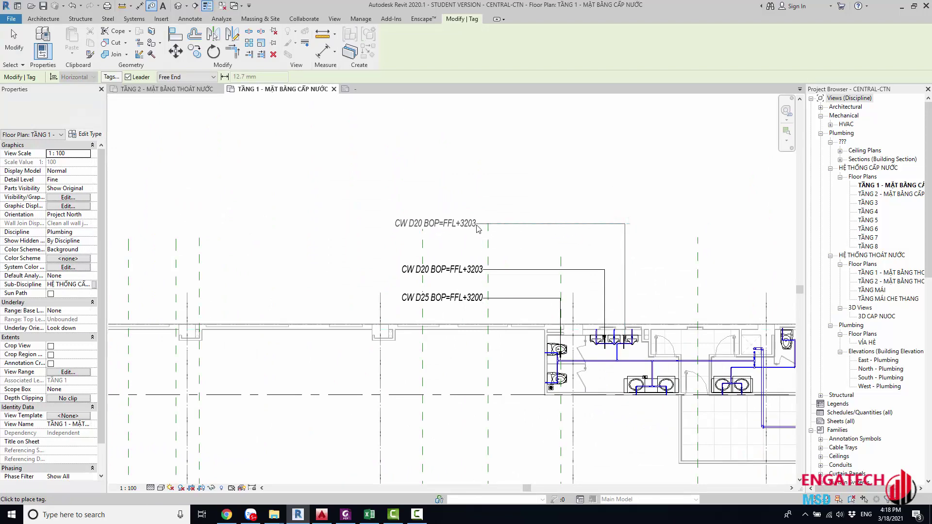
pyautogui.click(479, 228)
pyautogui.press('Escape')
pyautogui.press('Escape')
pyautogui.scroll(-2, 478, 227)
pyautogui.scroll(2, 480, 333)
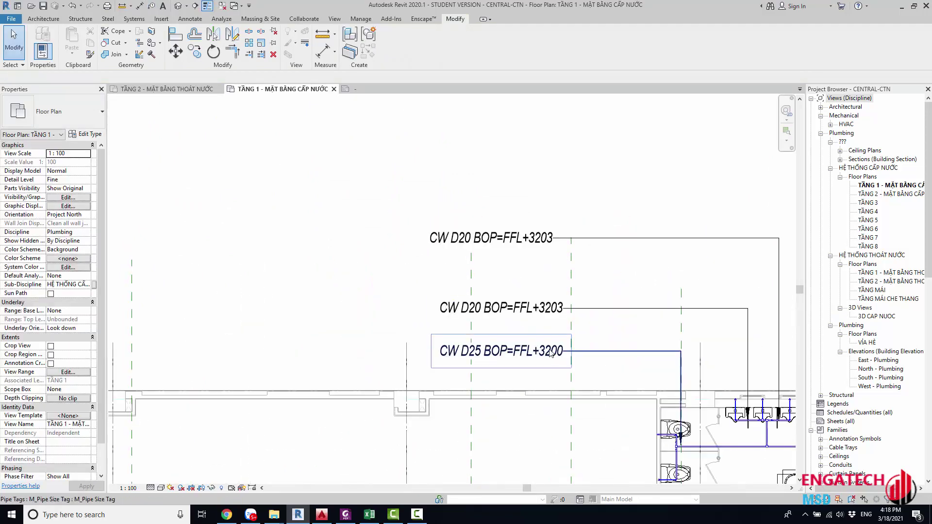
pyautogui.scroll(1, 480, 333)
# Step: Review the stacked tags by selecting the top CW D20 tag, then all three tags
pyautogui.moveTo(479, 323); pyautogui.dragTo(412, 344, button='middle')
pyautogui.click(408, 243)
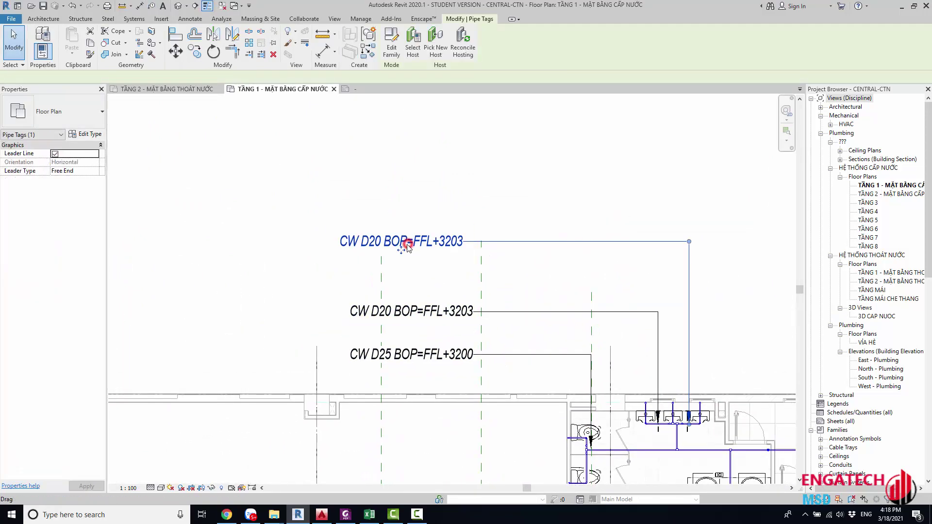
pyautogui.press('Escape')
pyautogui.scroll(-2, 524, 241)
pyautogui.scroll(1, 704, 301)
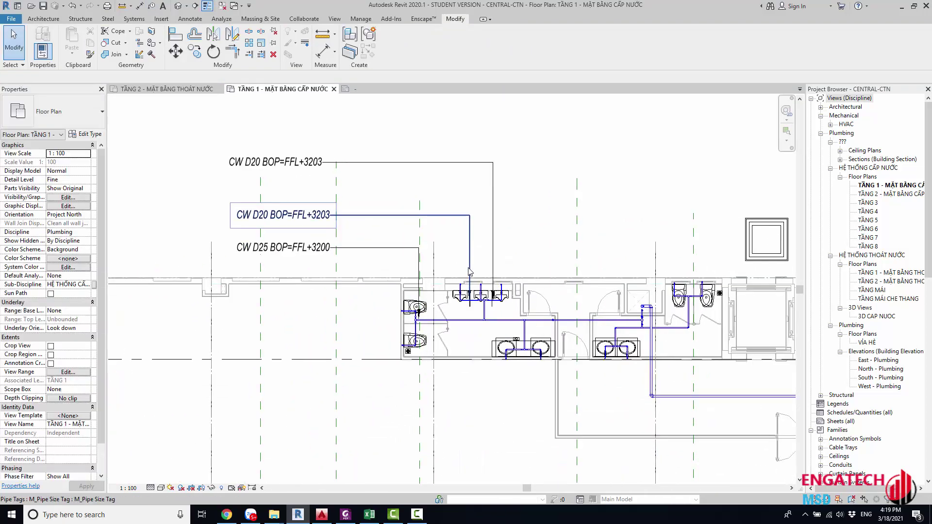
pyautogui.scroll(-1, 311, 315)
pyautogui.scroll(2, 310, 315)
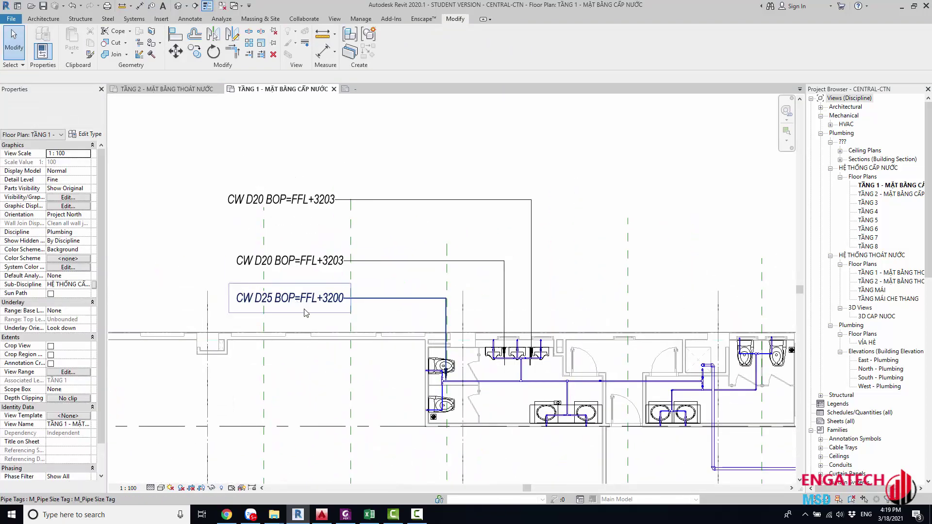
pyautogui.moveTo(313, 311); pyautogui.dragTo(506, 131)
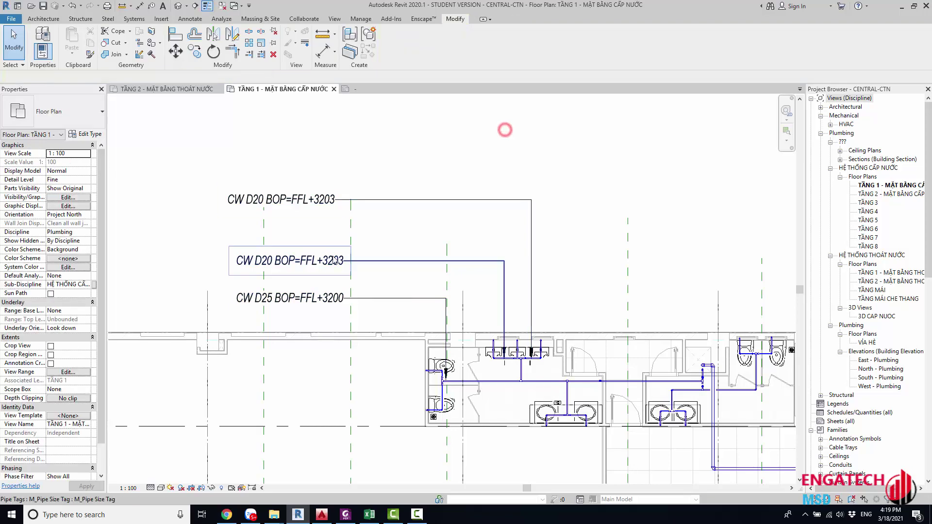
pyautogui.press('Escape')
pyautogui.scroll(1, 415, 271)
pyautogui.scroll(1, 412, 271)
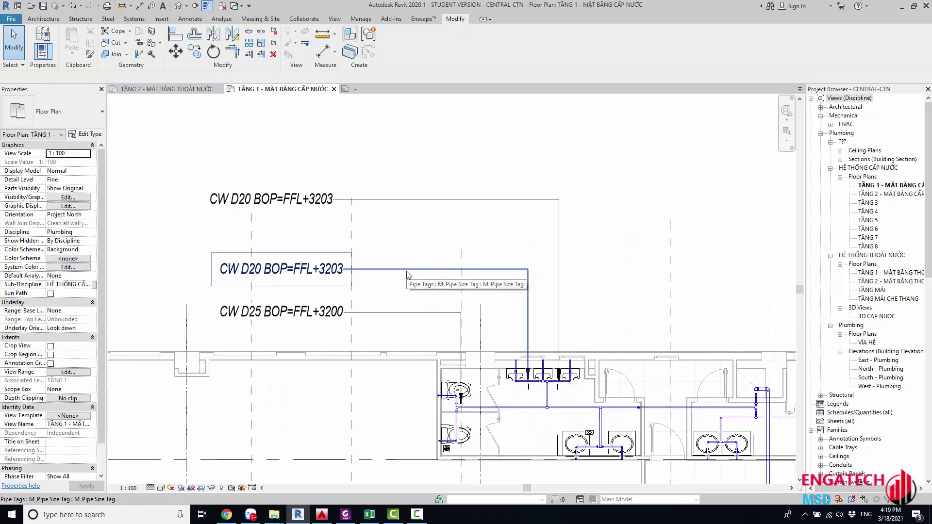
pyautogui.scroll(1, 428, 277)
pyautogui.scroll(-2, 480, 286)
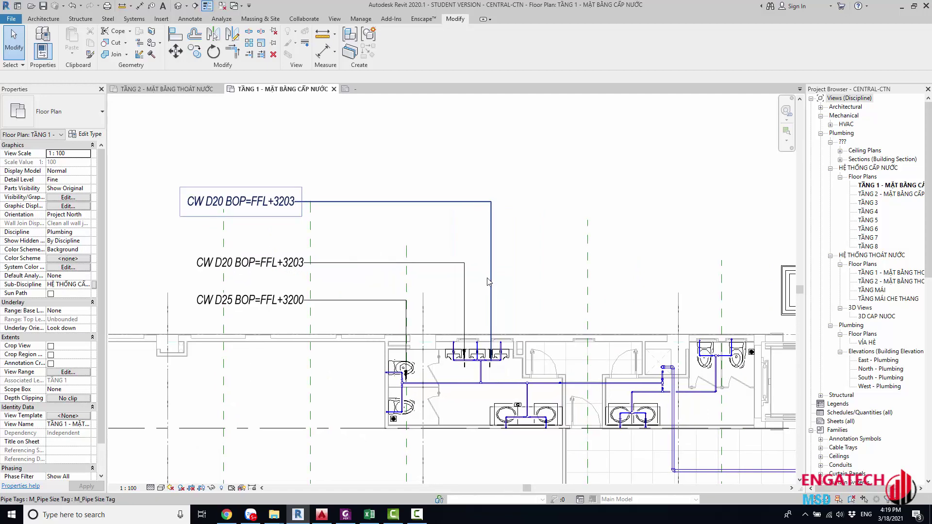
pyautogui.scroll(-1, 359, 275)
pyautogui.scroll(1, 298, 258)
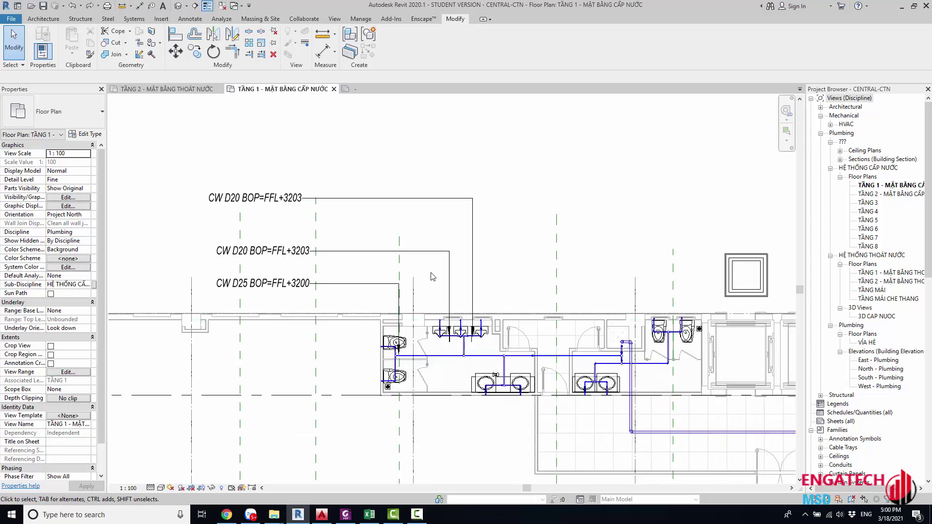
pyautogui.scroll(1, 443, 289)
pyautogui.scroll(1, 451, 306)
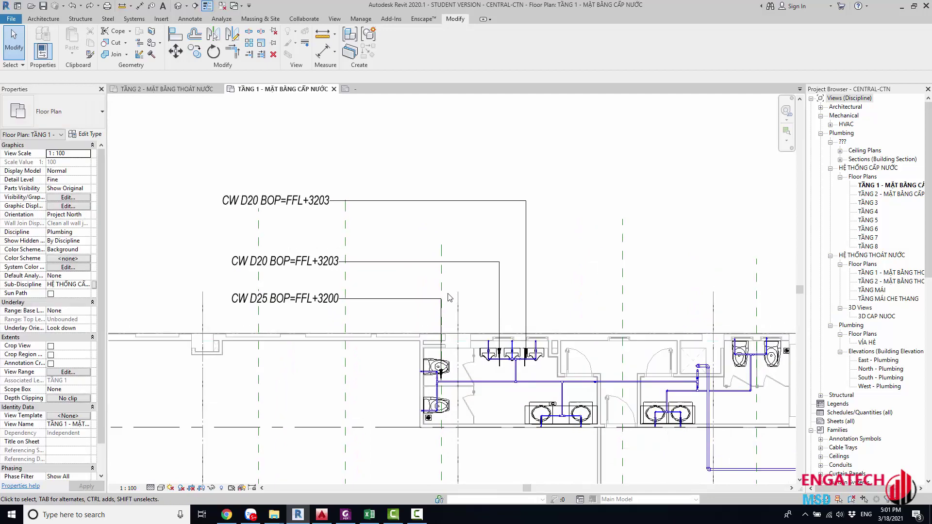
pyautogui.scroll(1, 473, 340)
pyautogui.scroll(-1, 476, 346)
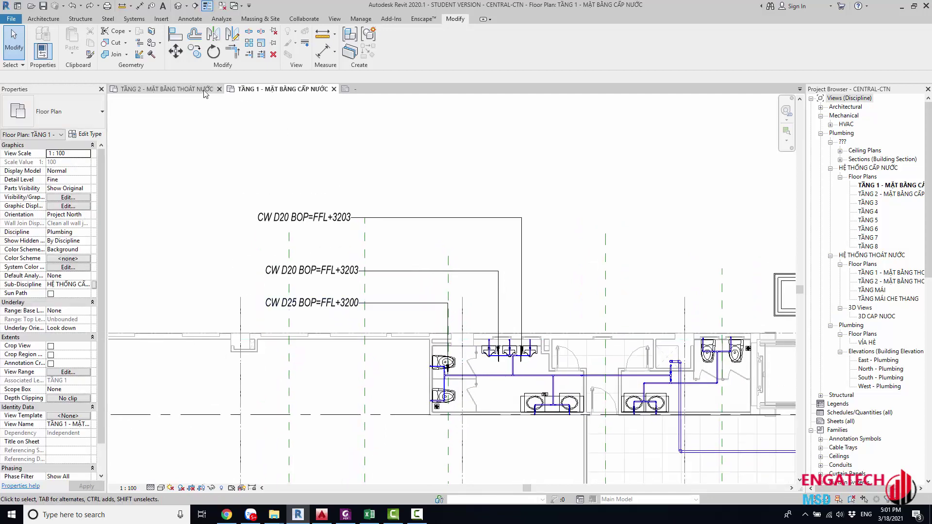
# Step: Check the TẦNG 2 drainage plan, then return to TẦNG 1 and select the middle CW D20 tag
pyautogui.click(165, 89)
pyautogui.scroll(2, 482, 304)
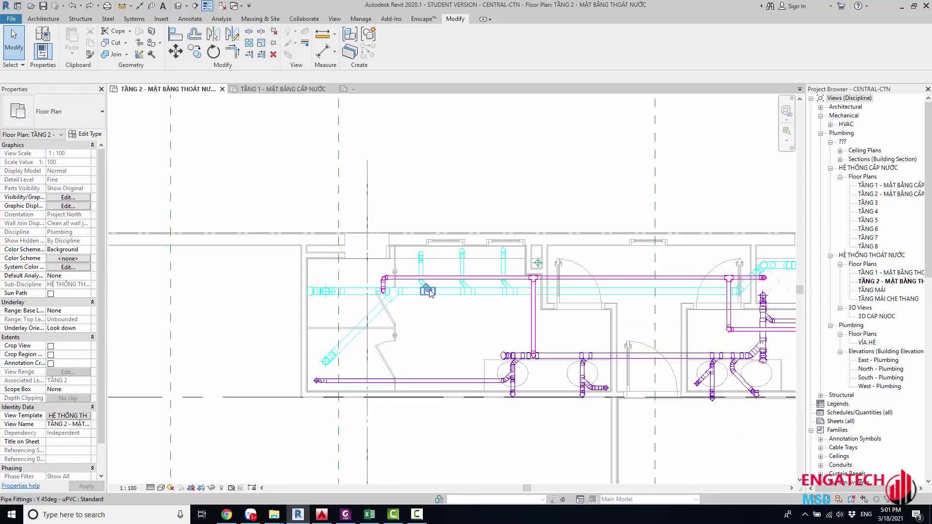
pyautogui.scroll(2, 427, 292)
pyautogui.scroll(1, 427, 292)
pyautogui.click(283, 89)
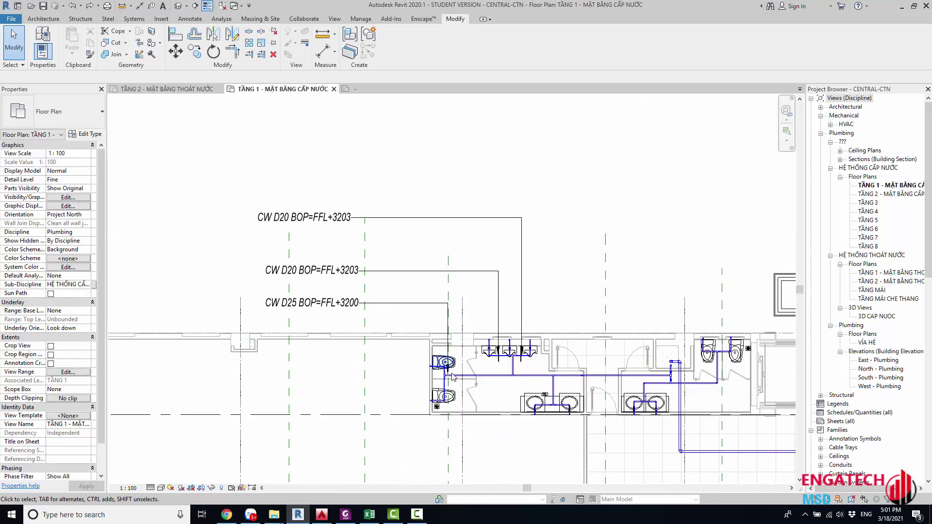
pyautogui.click(498, 340)
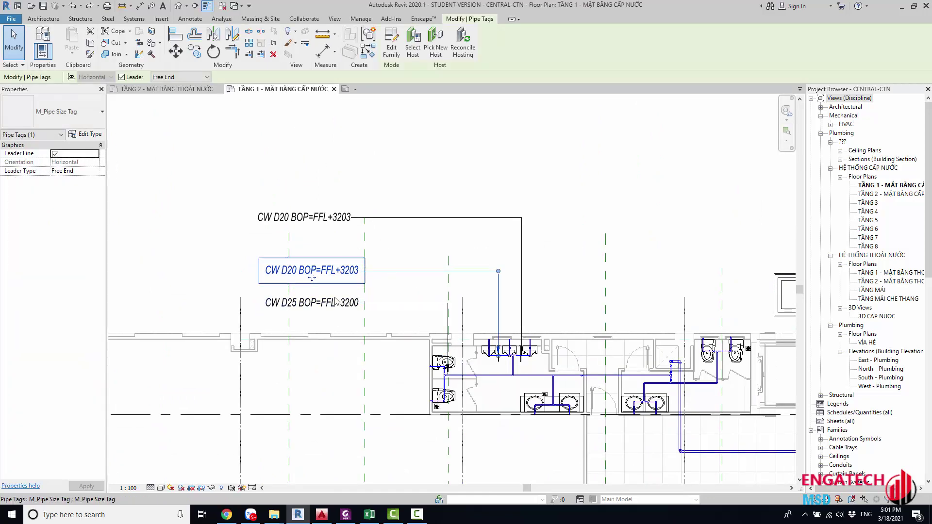
# Step: Save the pipe size tag family as a new family named TAG - BOP PIPE
pyautogui.click(395, 41)
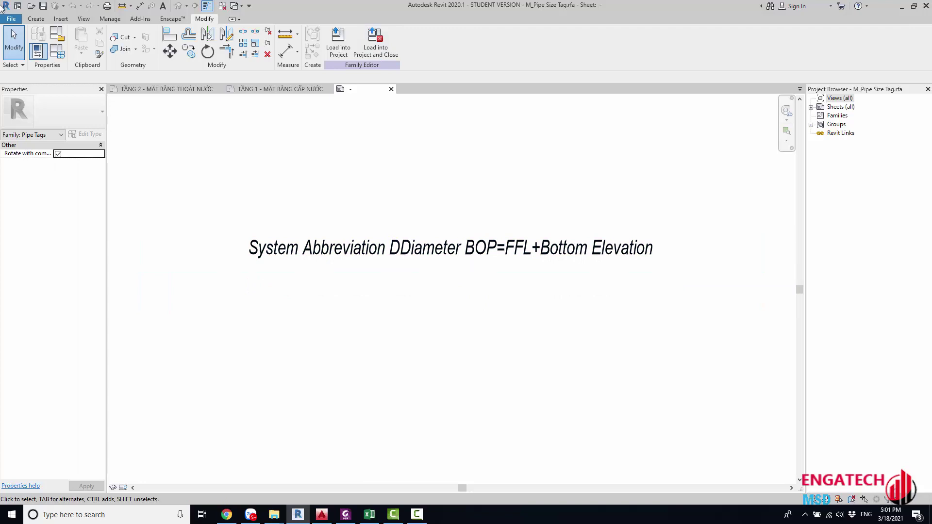
pyautogui.click(10, 20)
pyautogui.moveTo(34, 132)
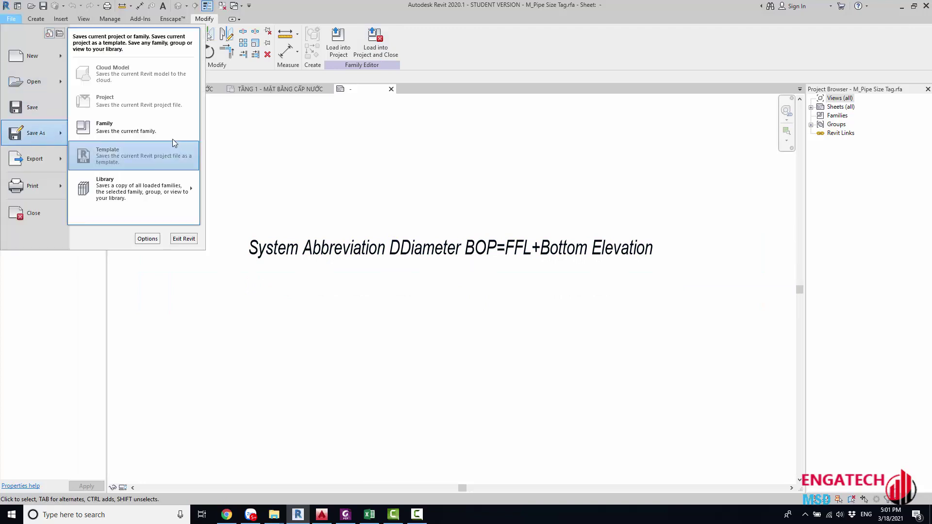
pyautogui.click(108, 127)
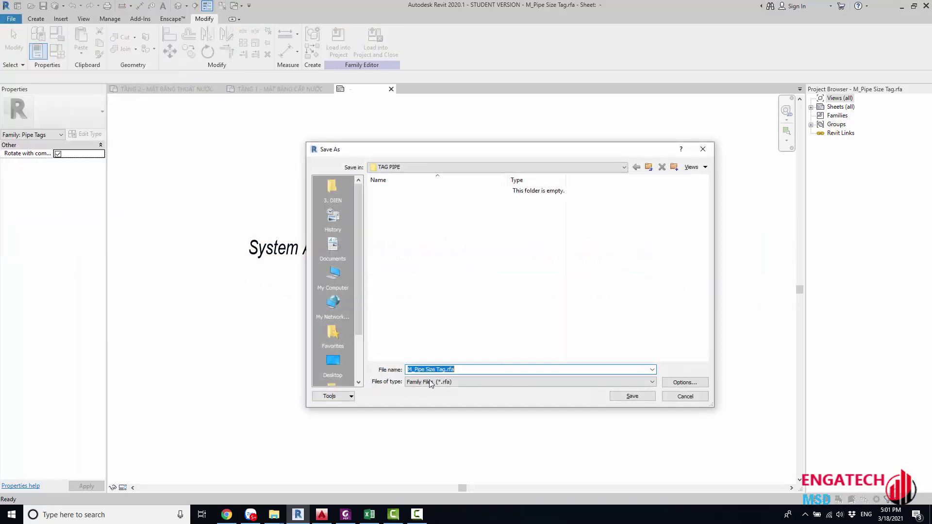
pyautogui.click(439, 370)
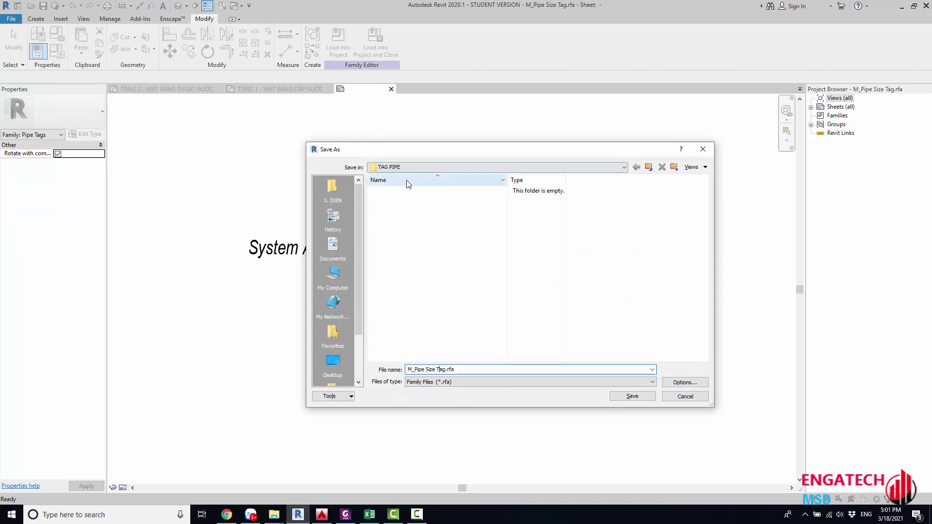
pyautogui.doubleClick(478, 369)
pyautogui.write('TAG - BOP PIPE')
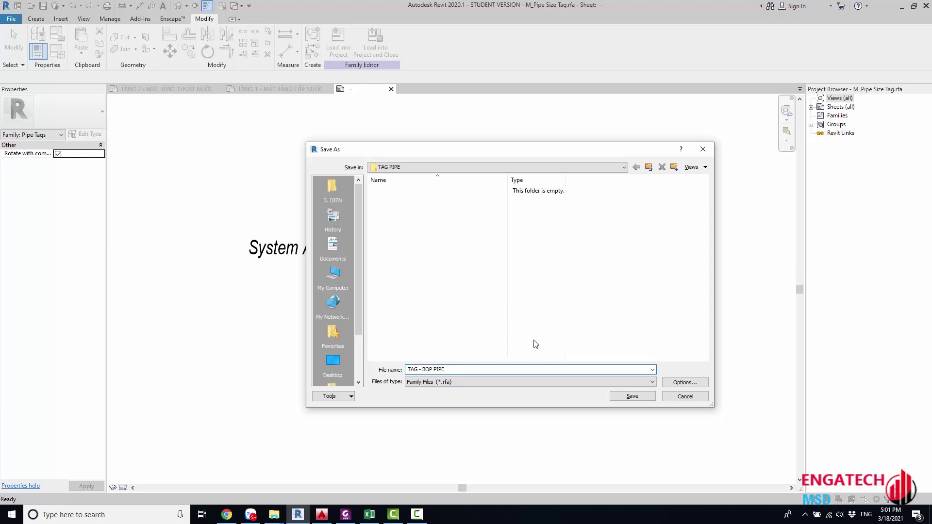
pyautogui.click(629, 396)
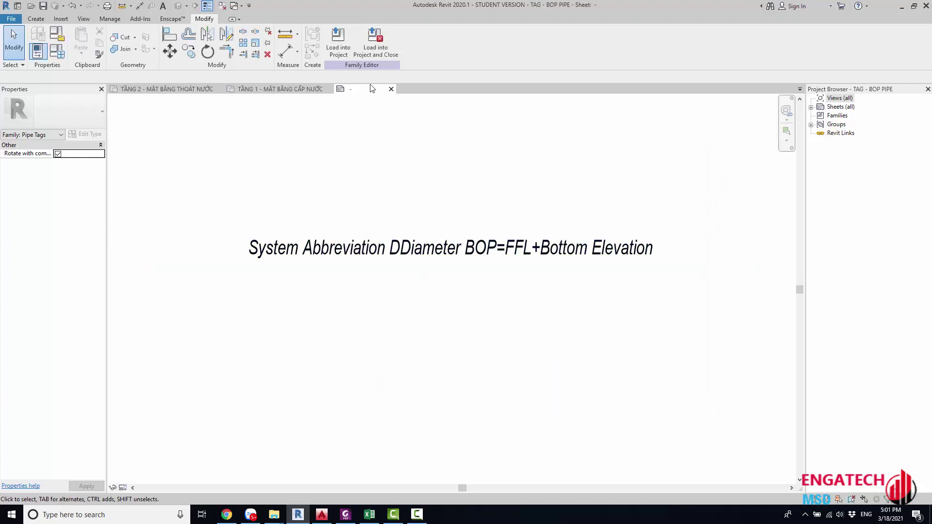
# Step: Load TAG - BOP PIPE into the project and return to the tag family
pyautogui.click(339, 38)
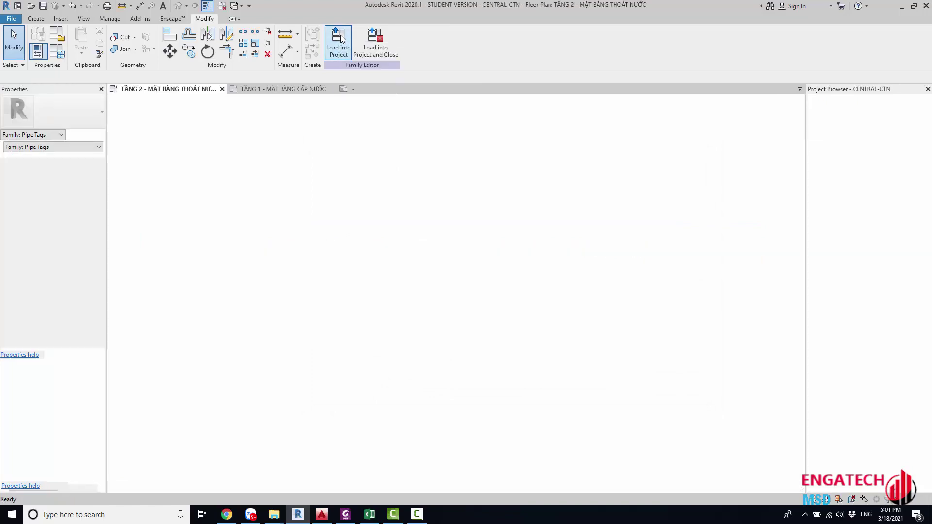
pyautogui.scroll(-1, 341, 267)
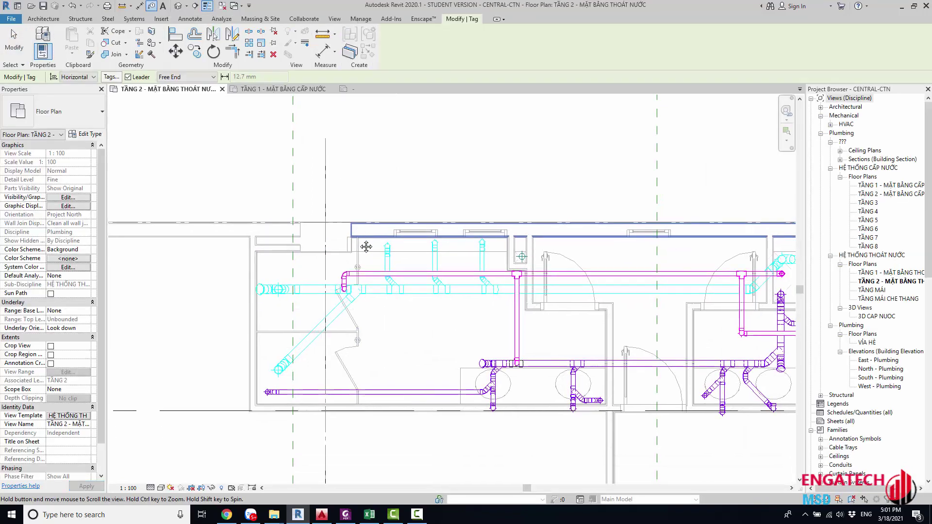
pyautogui.scroll(-1, 369, 277)
pyautogui.scroll(-1, 388, 284)
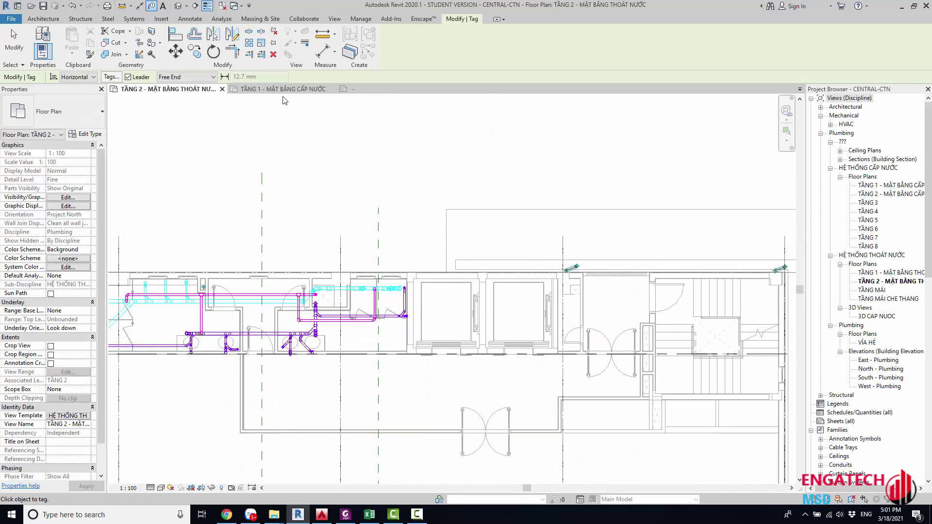
pyautogui.click(368, 89)
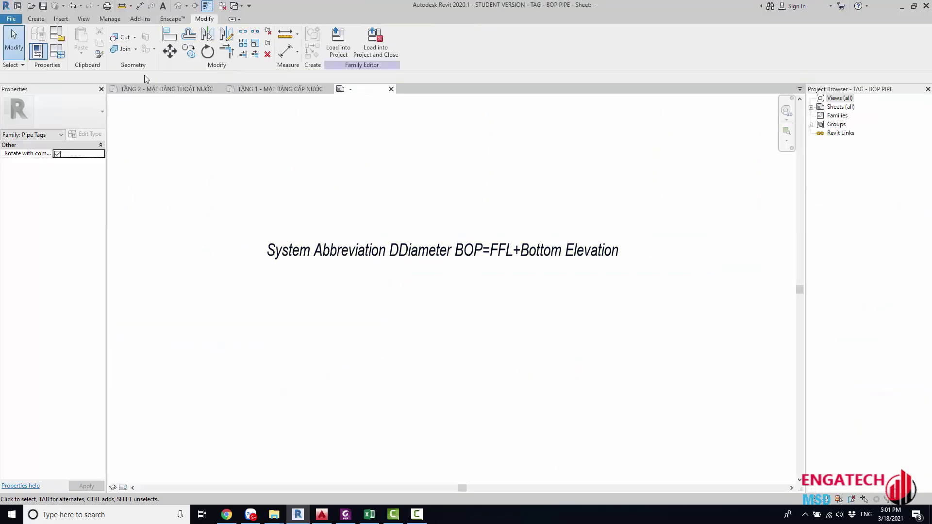
# Step: Save the tag family again as TAG - START BOP PIPE SLOPE.rfa
pyautogui.click(15, 20)
pyautogui.moveTo(35, 133)
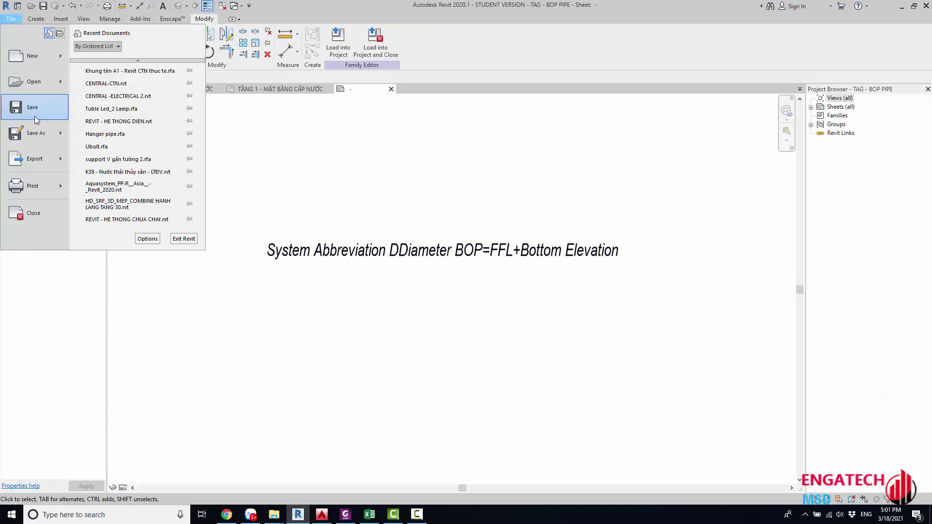
pyautogui.click(101, 129)
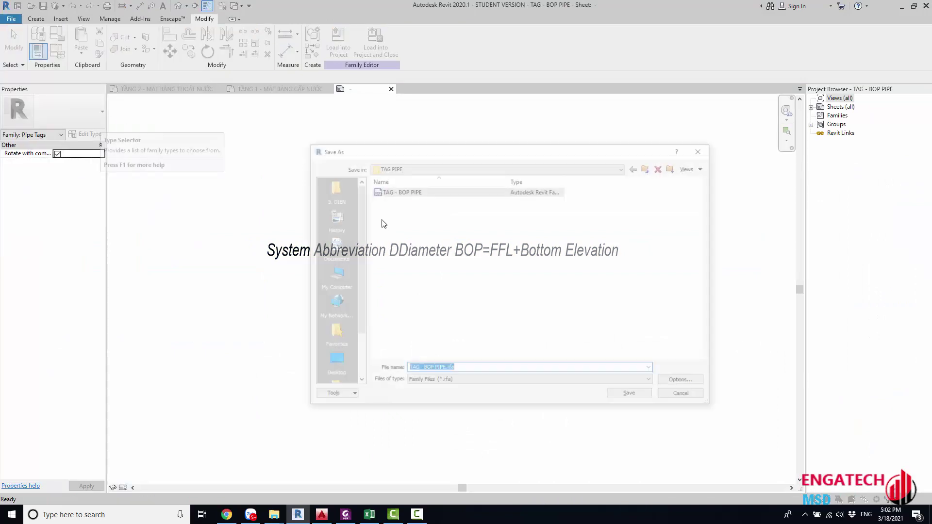
pyautogui.click(491, 369)
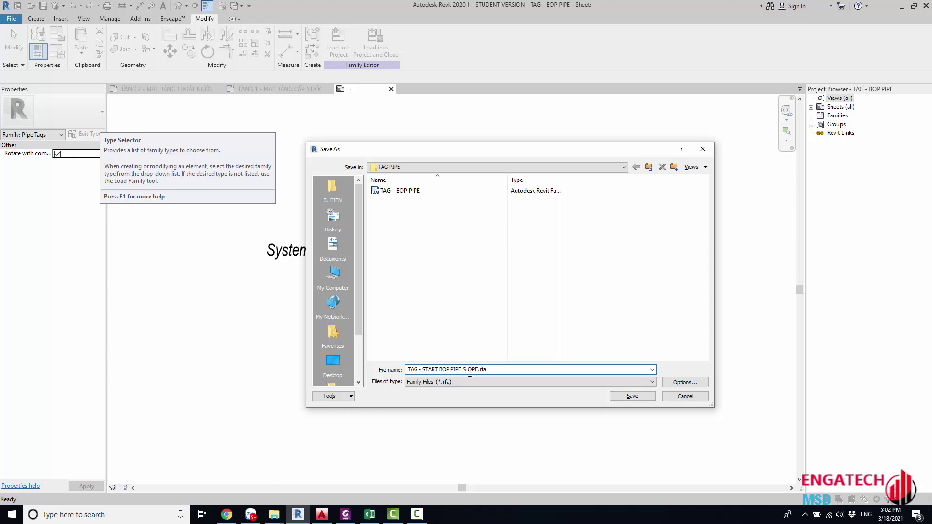
pyautogui.click(629, 399)
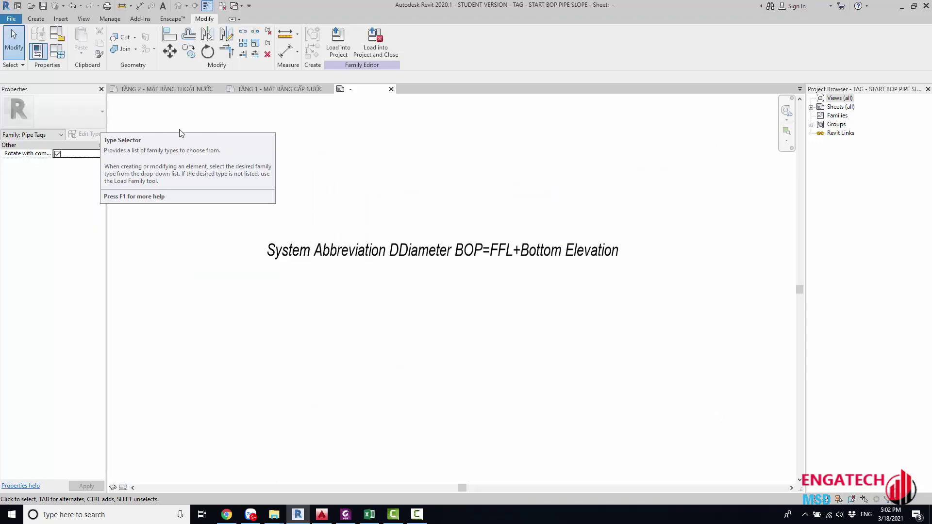
pyautogui.click(401, 269)
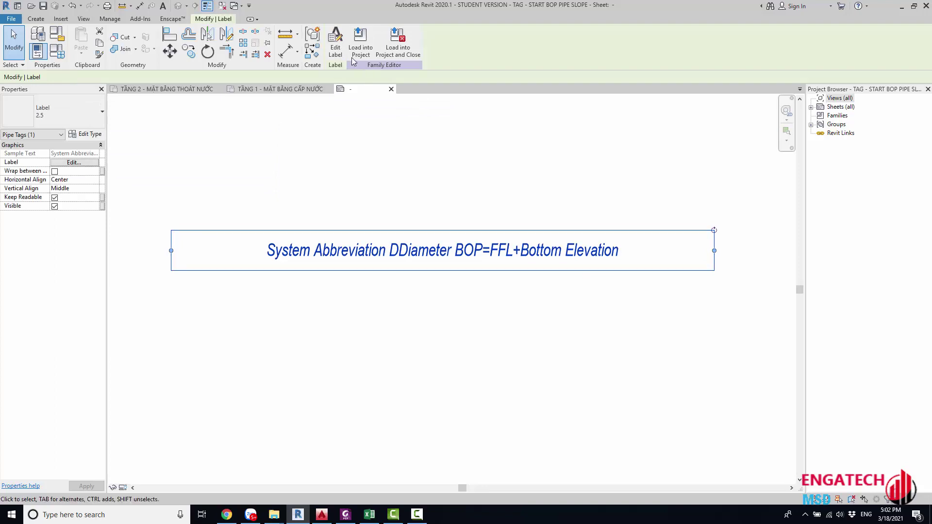
# Step: Remove the Diameter and Bottom Elevation parameters from the tag label
pyautogui.click(336, 43)
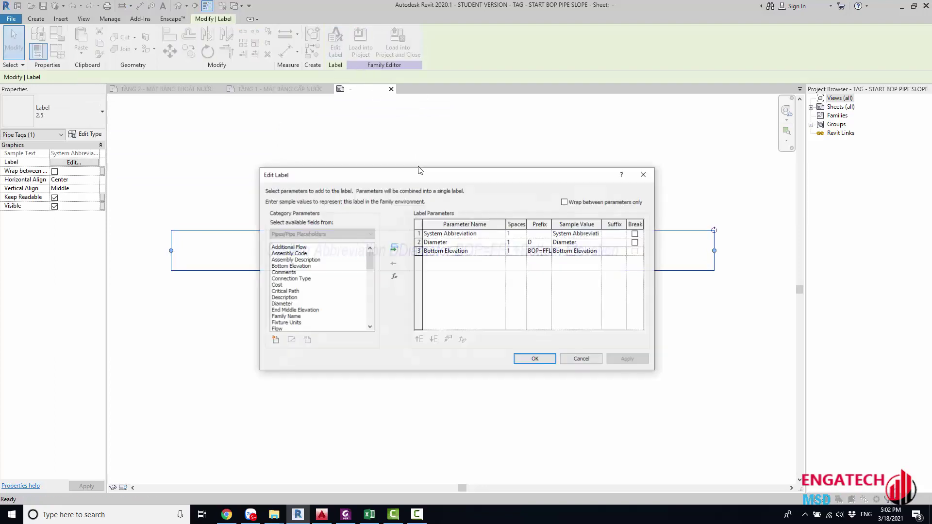
pyautogui.click(434, 241)
pyautogui.click(432, 253)
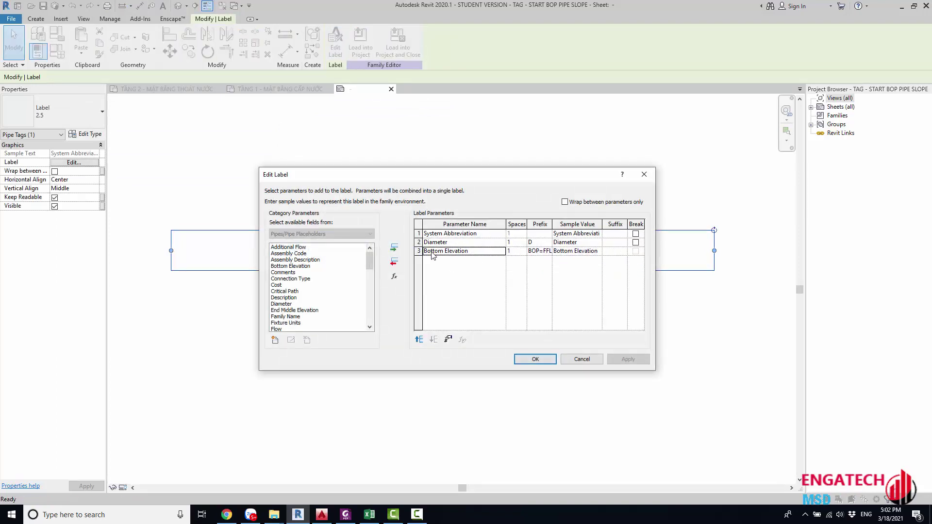
pyautogui.click(436, 243)
pyautogui.click(394, 262)
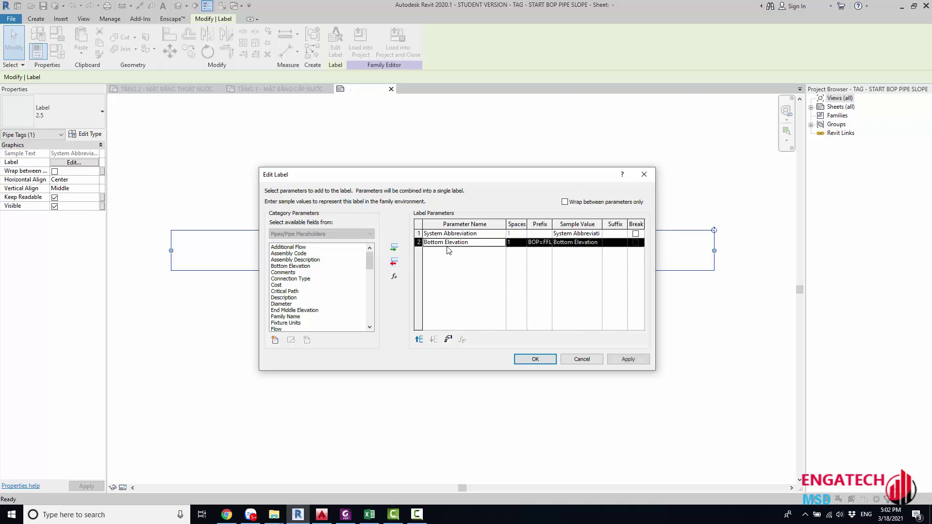
pyautogui.click(393, 264)
# Step: Add Outside Diameter to the label after System Abbreviation
pyautogui.click(330, 281)
pyautogui.scroll(-1, 330, 280)
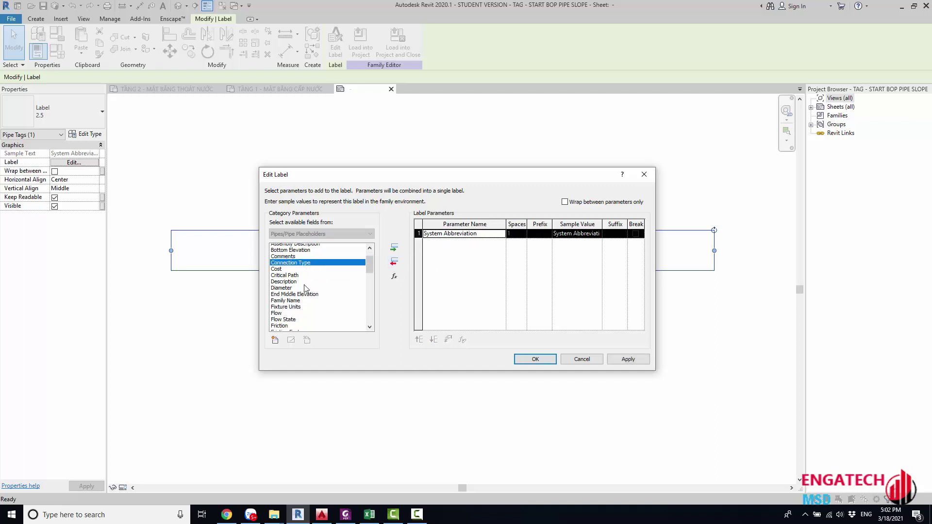
pyautogui.scroll(-1, 332, 280)
pyautogui.click(305, 265)
pyautogui.click(288, 279)
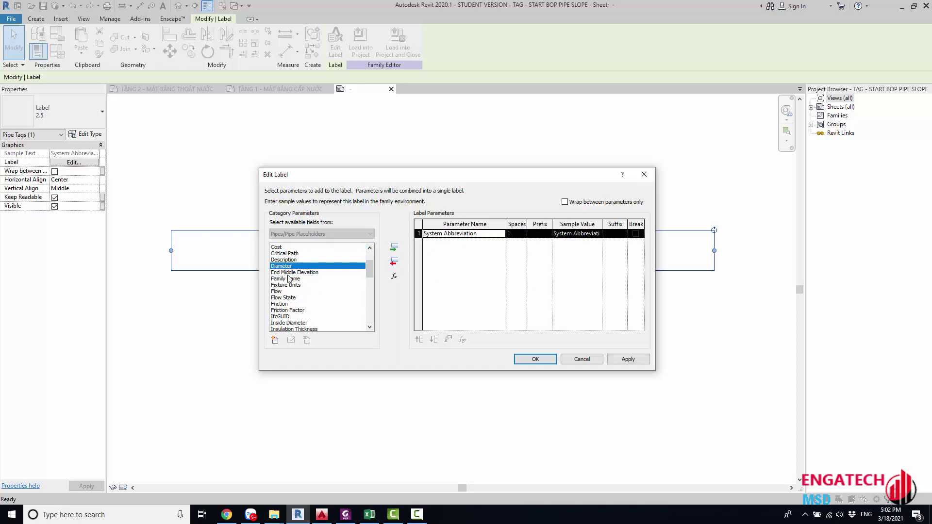
pyautogui.scroll(-1, 286, 301)
pyautogui.click(290, 298)
pyautogui.scroll(-1, 292, 311)
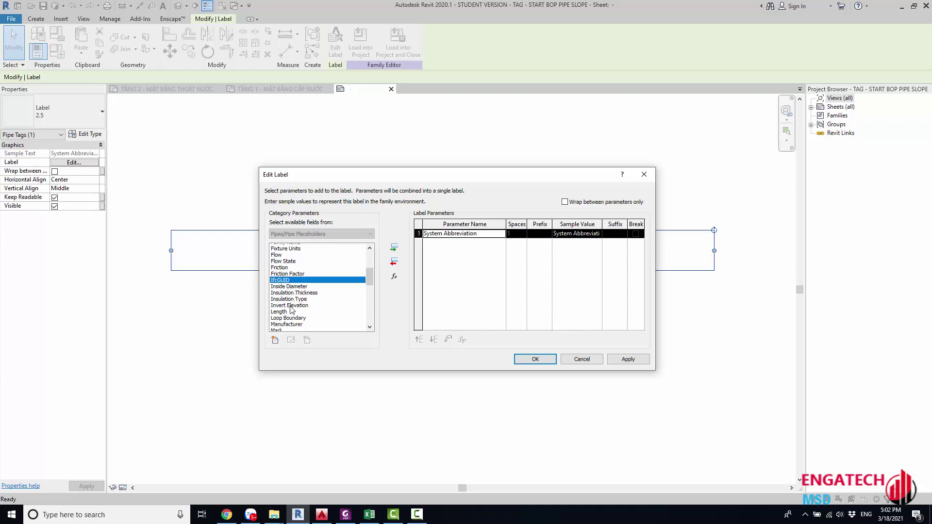
pyautogui.scroll(-1, 291, 309)
pyautogui.scroll(-1, 290, 307)
pyautogui.click(290, 317)
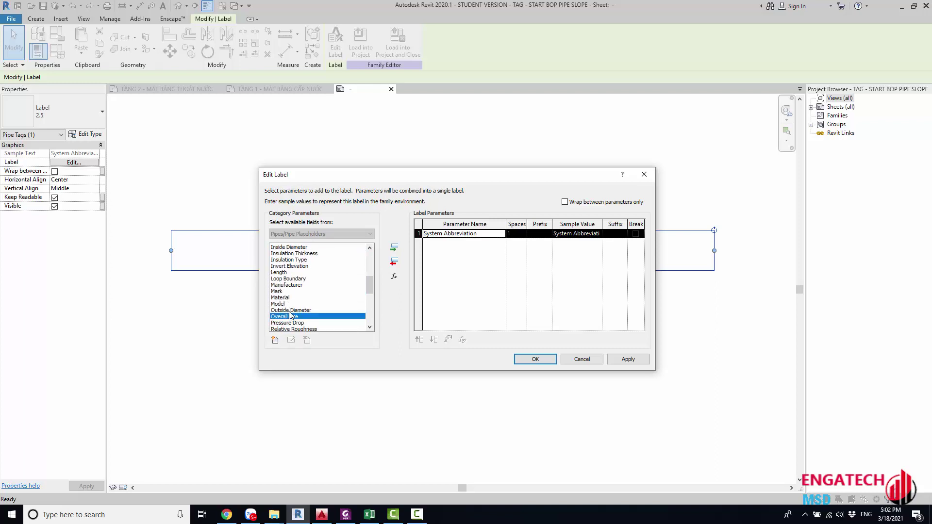
pyautogui.click(395, 249)
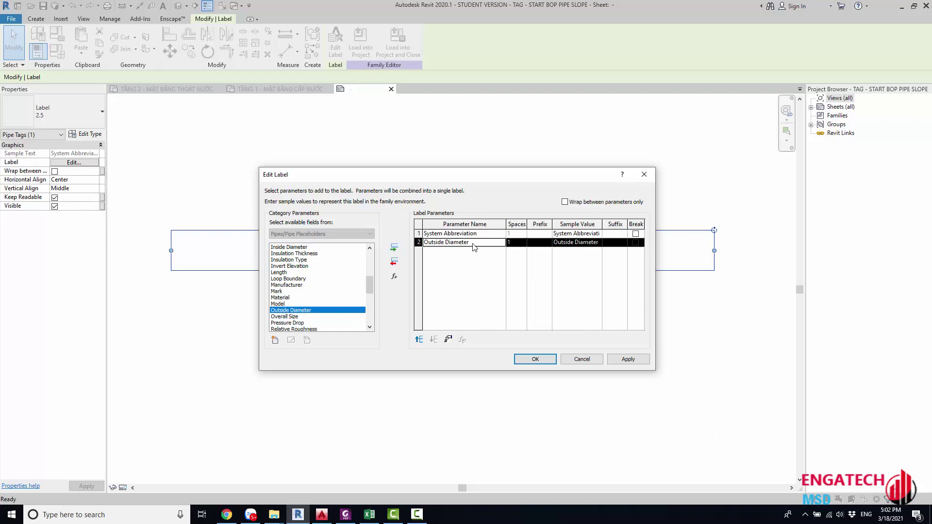
pyautogui.click(444, 243)
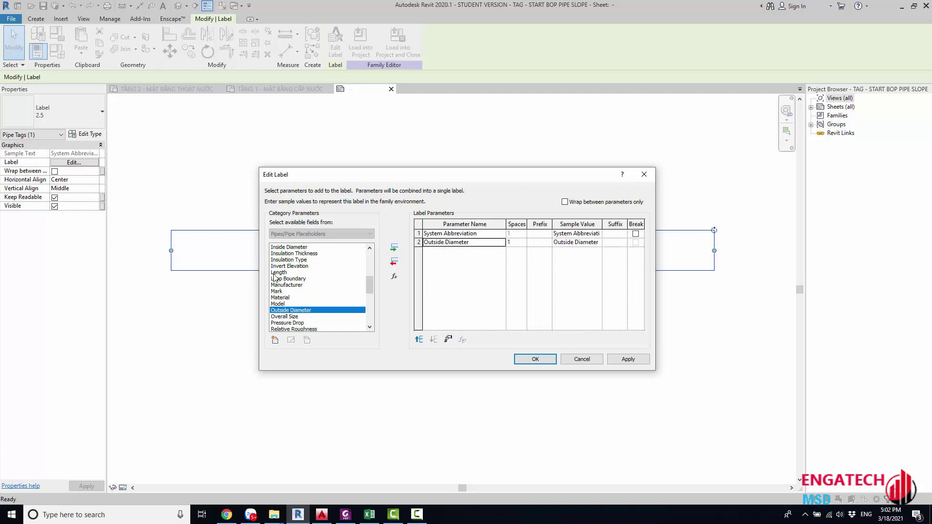
pyautogui.scroll(2, 275, 277)
pyautogui.scroll(-2, 279, 282)
# Step: Give Outside Diameter a D prefix and millimetre units with no unit symbol
pyautogui.click(537, 245)
pyautogui.write('D')
pyautogui.click(460, 243)
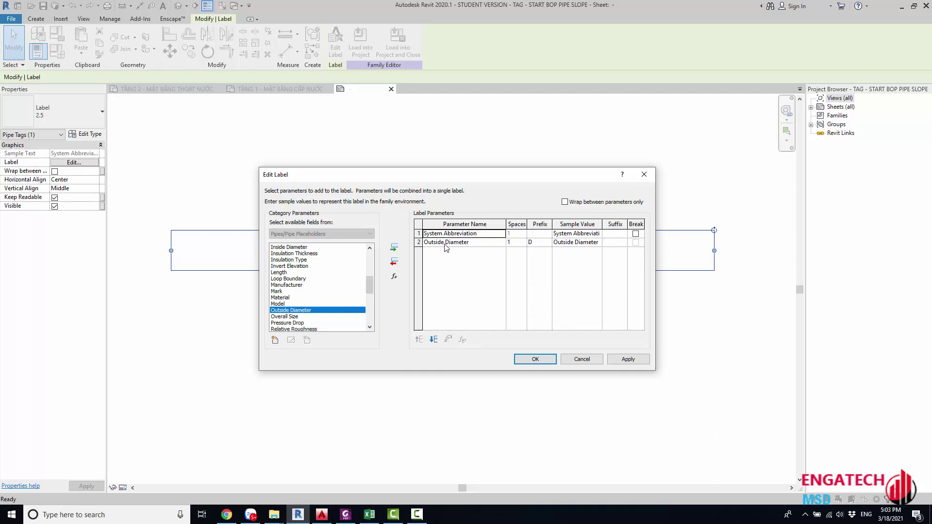
pyautogui.click(447, 340)
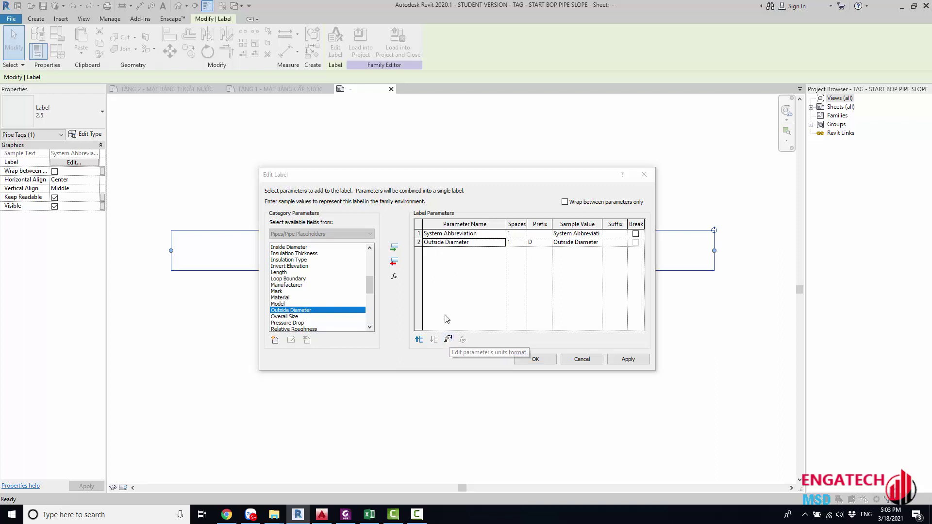
pyautogui.click(596, 306)
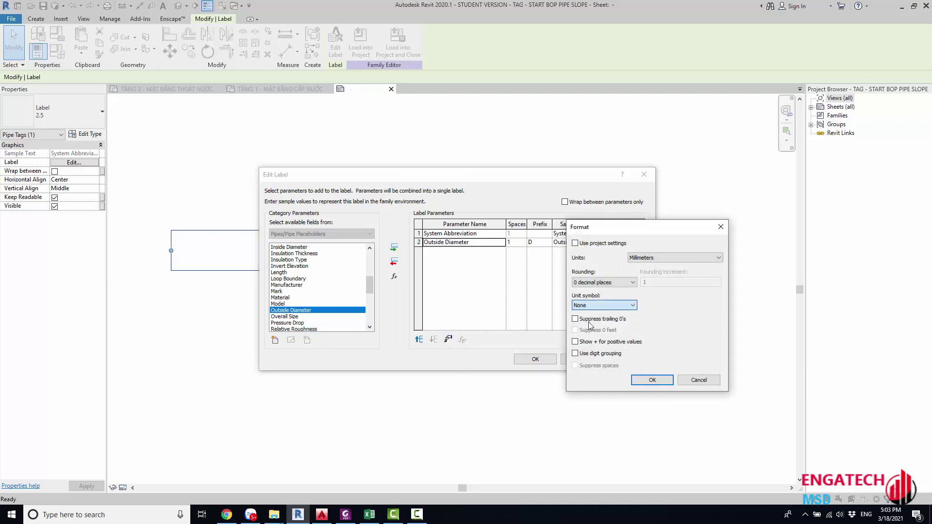
pyautogui.click(641, 379)
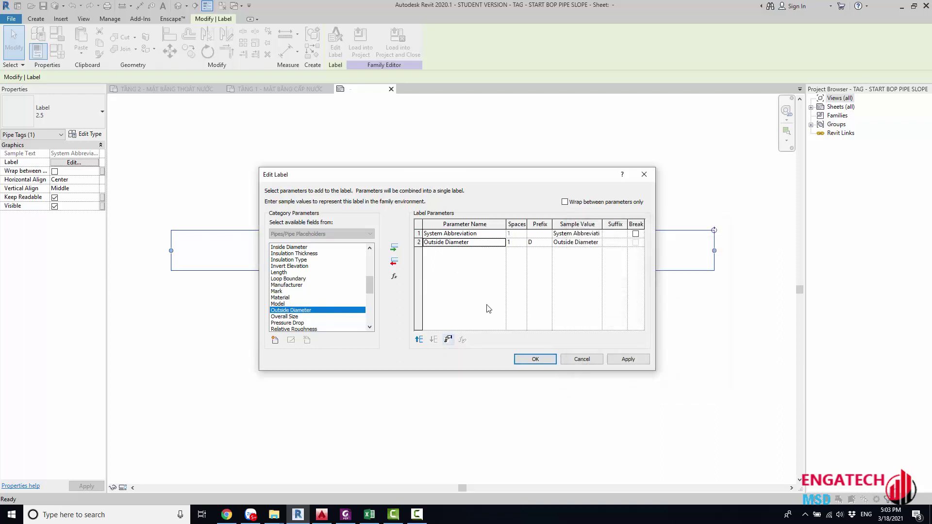
# Step: Browse the available parameters and pick Start Middle Elevation
pyautogui.scroll(-1, 311, 304)
pyautogui.scroll(-2, 318, 301)
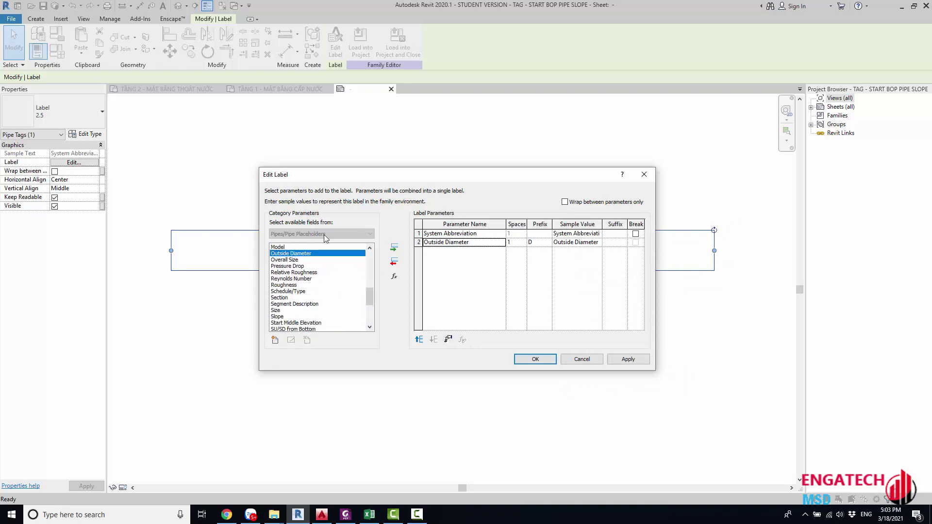
pyautogui.scroll(-1, 321, 291)
pyautogui.click(296, 304)
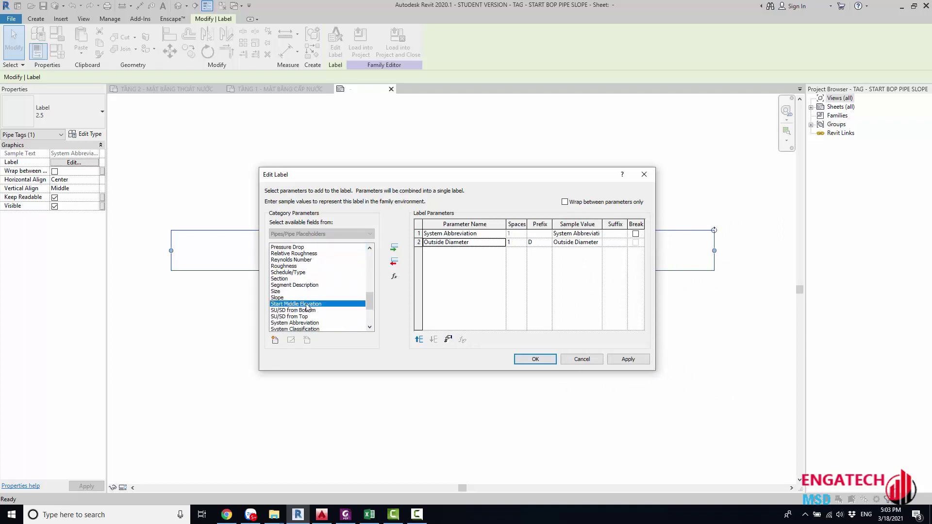
pyautogui.scroll(-1, 296, 306)
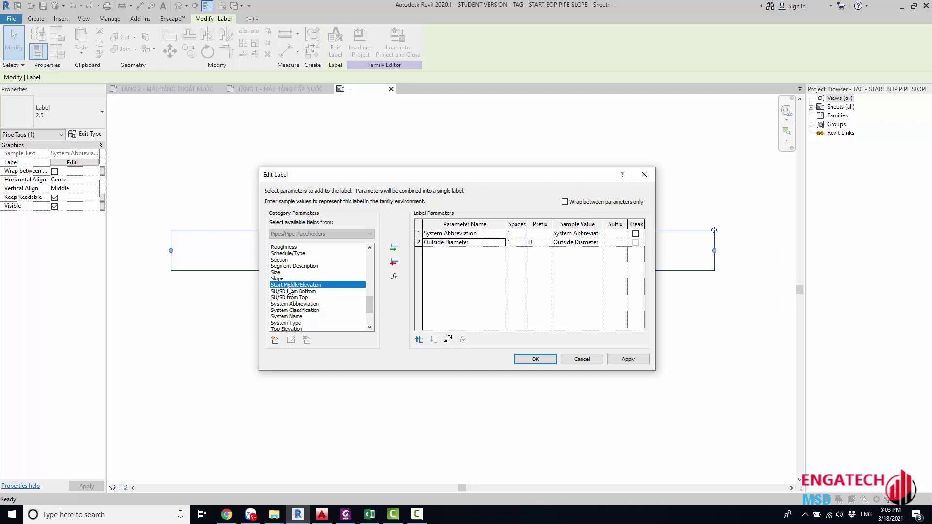
pyautogui.scroll(-1, 290, 290)
pyautogui.scroll(-2, 292, 294)
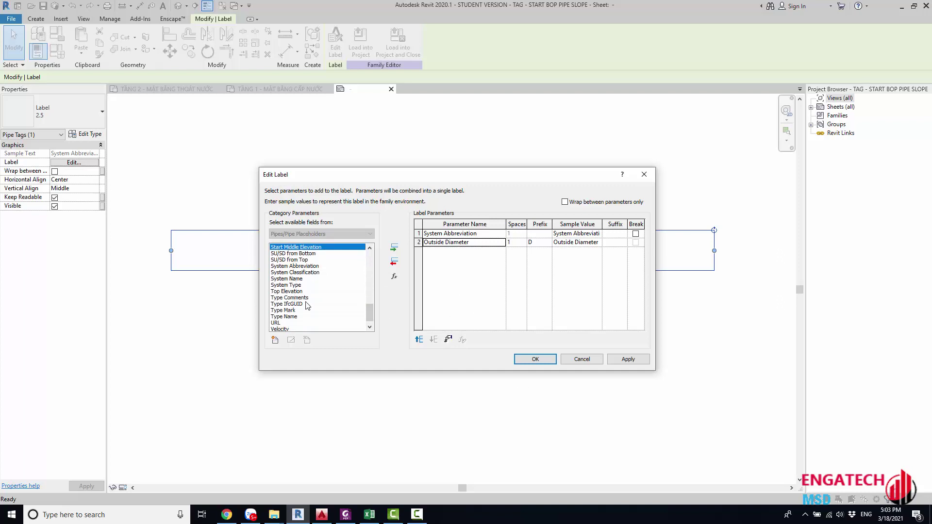
pyautogui.scroll(2, 295, 298)
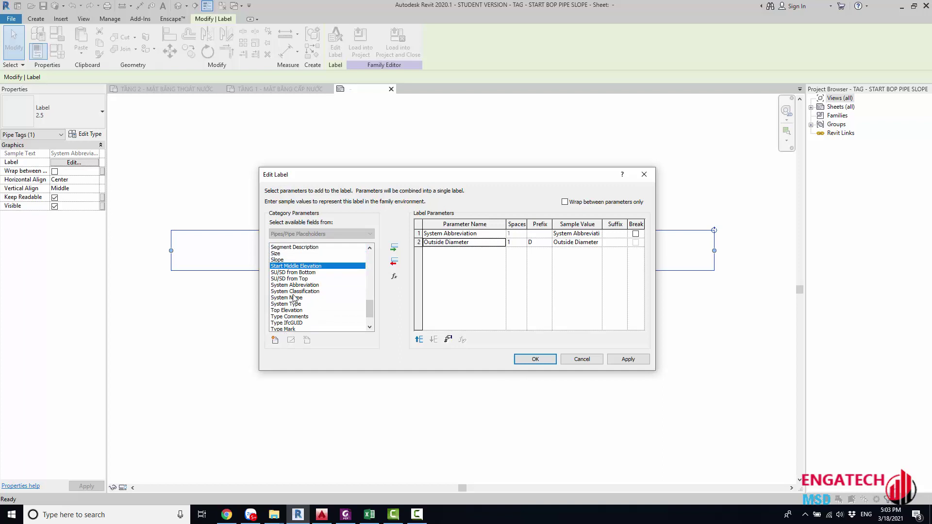
# Step: Create a Length calculated value named Start Bottom Elevation
pyautogui.click(394, 282)
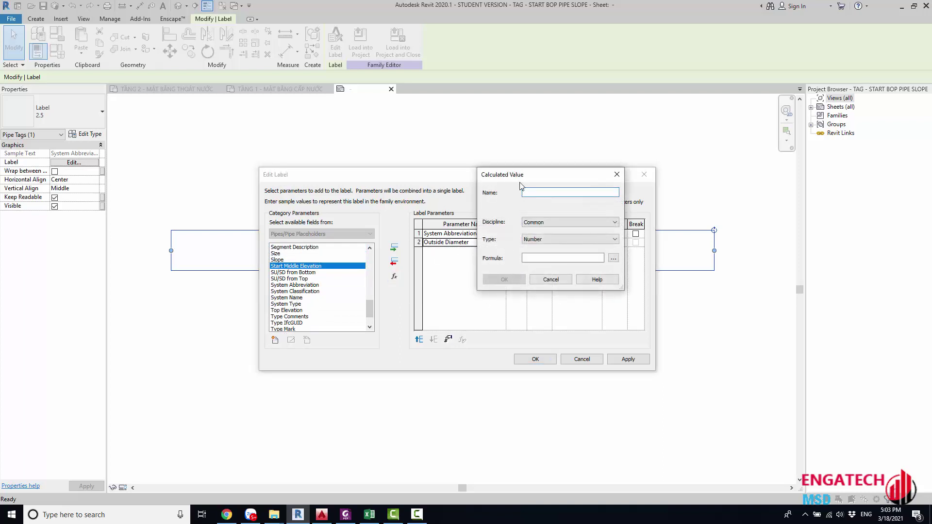
pyautogui.moveTo(520, 183)
pyautogui.mouseDown()
pyautogui.moveTo(342, 263)
pyautogui.moveTo(429, 287)
pyautogui.mouseUp()
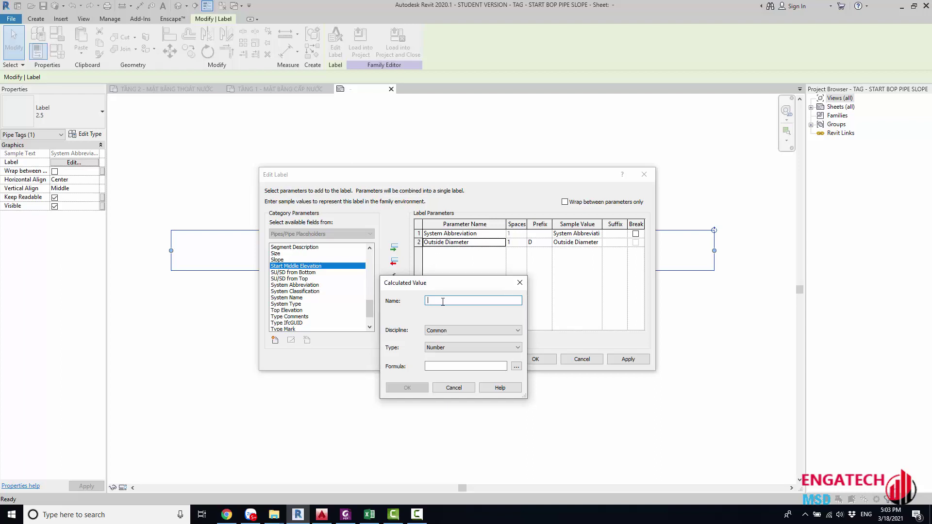
pyautogui.write('Start Bottom Elevation')
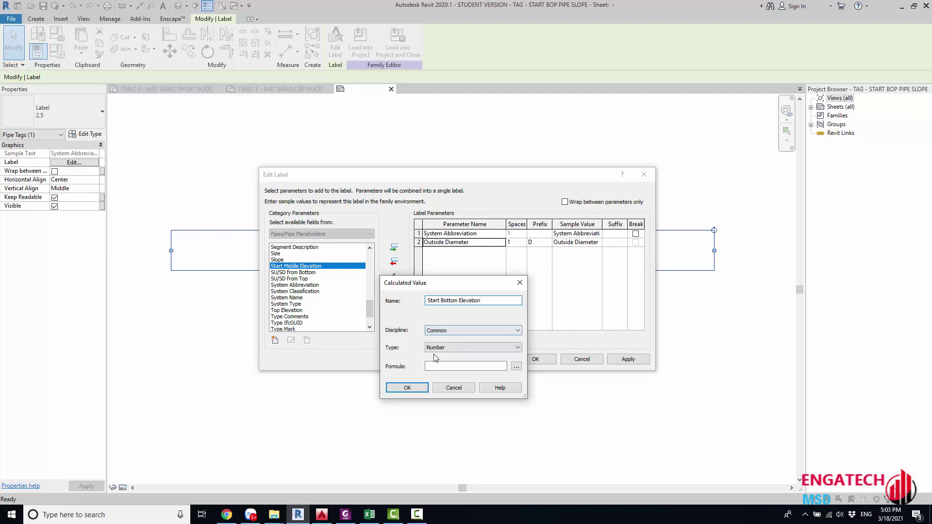
pyautogui.click(445, 348)
pyautogui.click(446, 376)
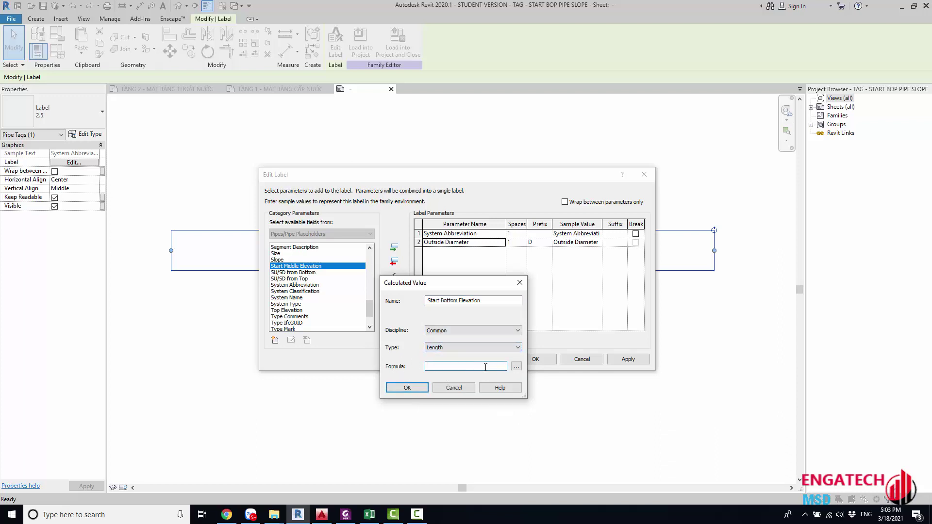
# Step: Build its formula as Start Middle Elevation - Outside Diameter/2
pyautogui.click(516, 367)
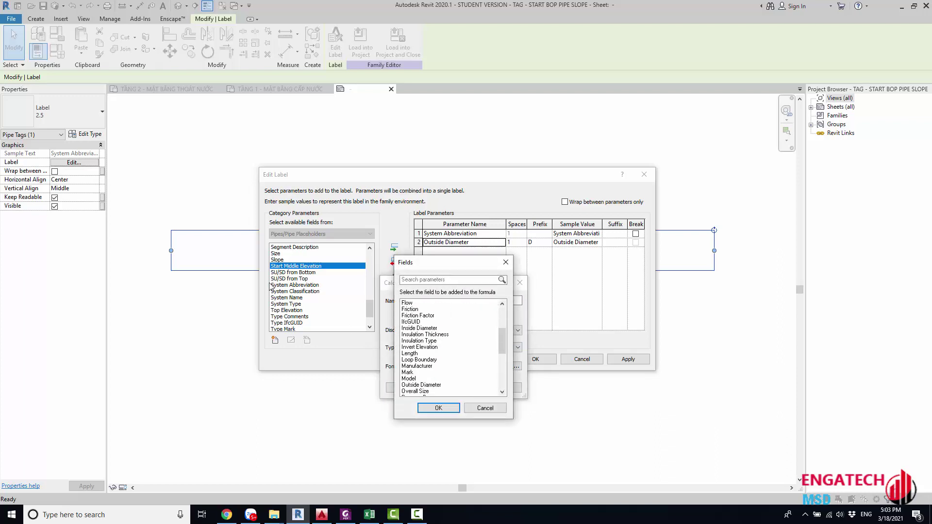
pyautogui.scroll(-1, 443, 335)
pyautogui.scroll(-2, 435, 350)
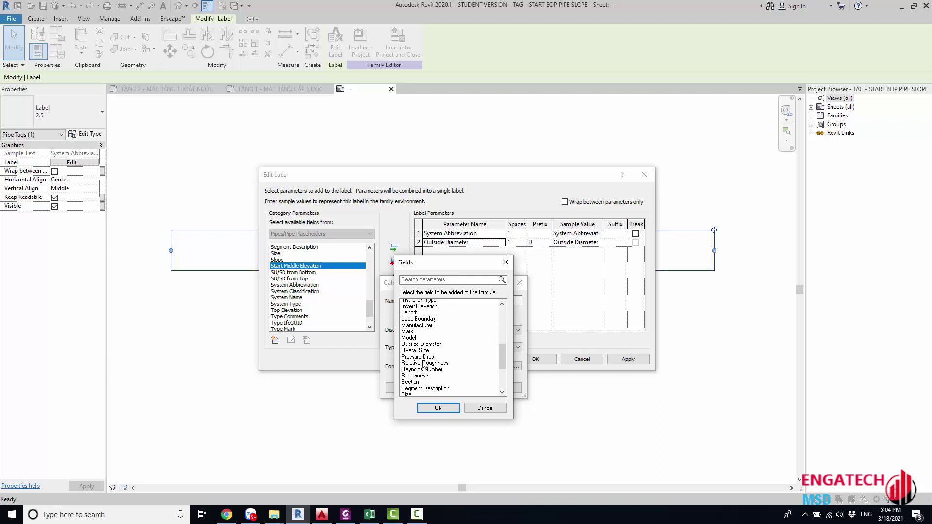
pyautogui.scroll(-1, 424, 369)
pyautogui.click(424, 372)
pyautogui.click(439, 407)
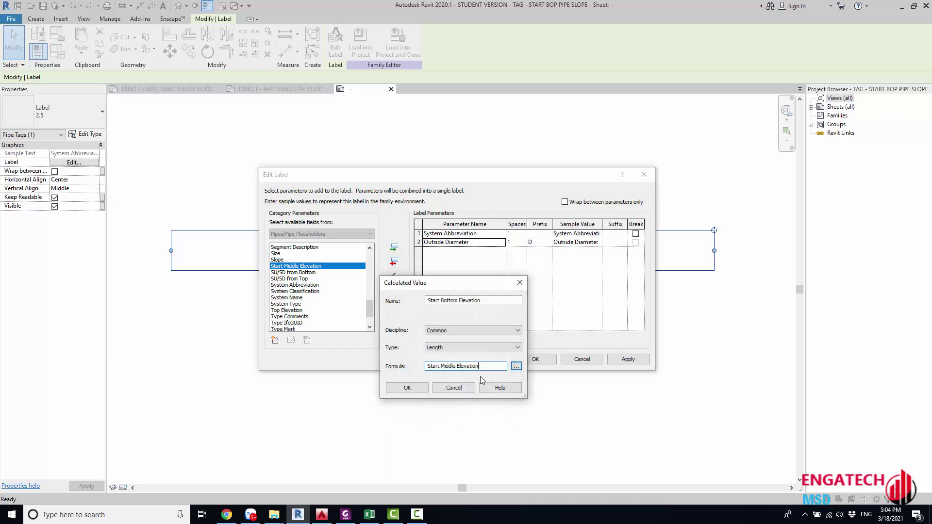
pyautogui.click(516, 366)
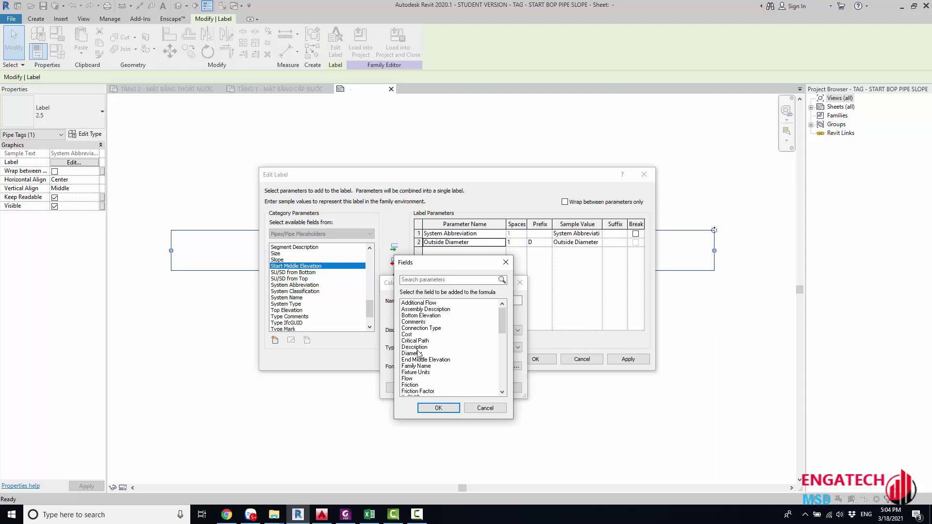
pyautogui.scroll(-1, 419, 353)
pyautogui.scroll(-2, 418, 353)
pyautogui.scroll(-1, 419, 353)
pyautogui.scroll(-1, 418, 359)
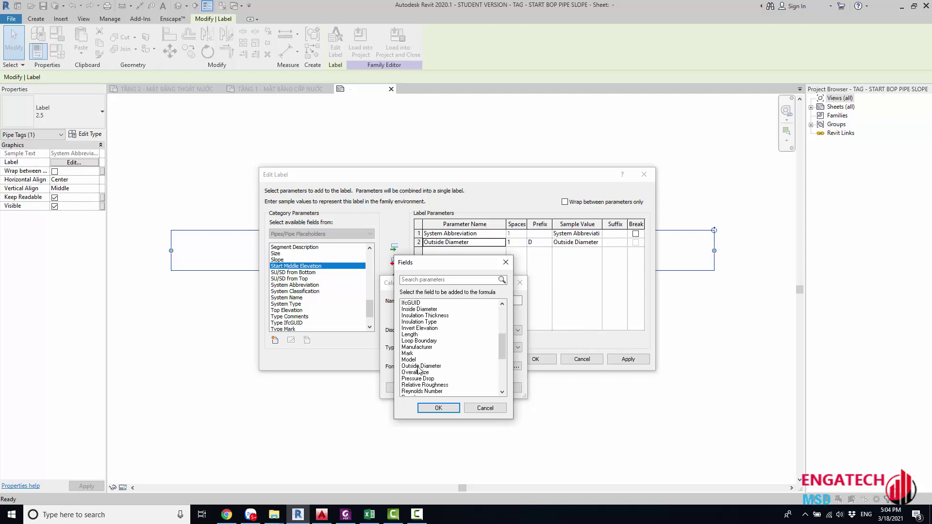
pyautogui.click(418, 367)
pyautogui.click(437, 408)
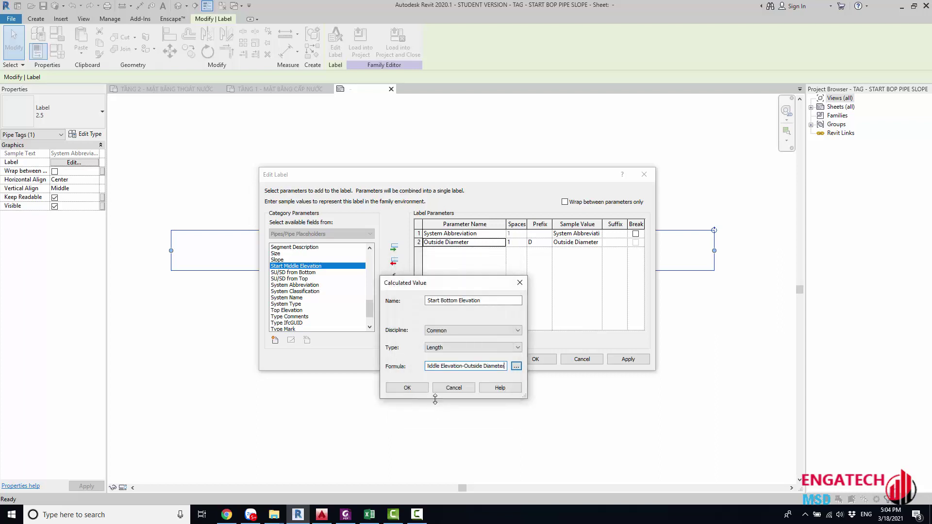
pyautogui.write('/2')
# Step: Add Start Bottom Elevation with a BOP=FFL prefix, keeping Outside Diameter's D prefix
pyautogui.click(408, 388)
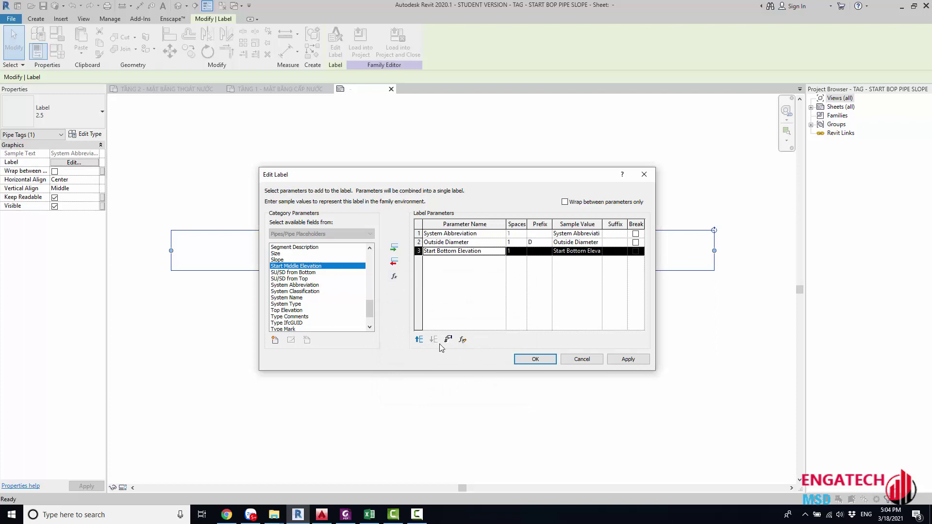
pyautogui.scroll(-1, 307, 302)
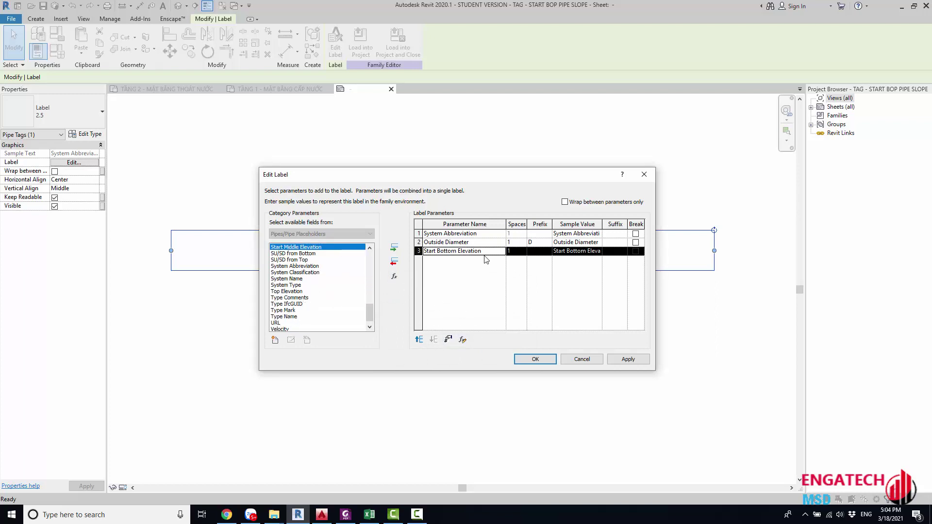
pyautogui.click(530, 253)
pyautogui.write('BOP=FF')
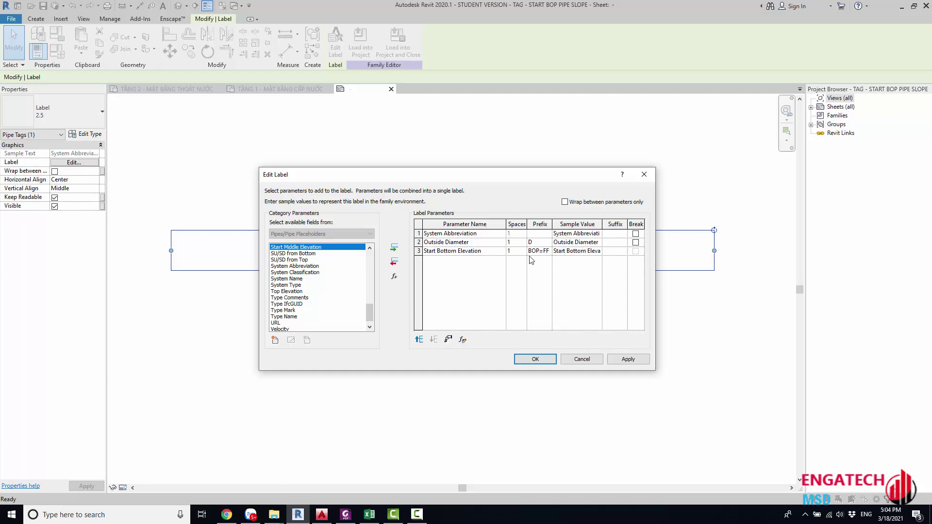
pyautogui.write('L')
pyautogui.press('Return')
pyautogui.click(533, 243)
pyautogui.press('Return')
# Step: Add Slope to the label with an i= prefix and accept the parameters
pyautogui.scroll(-1, 301, 310)
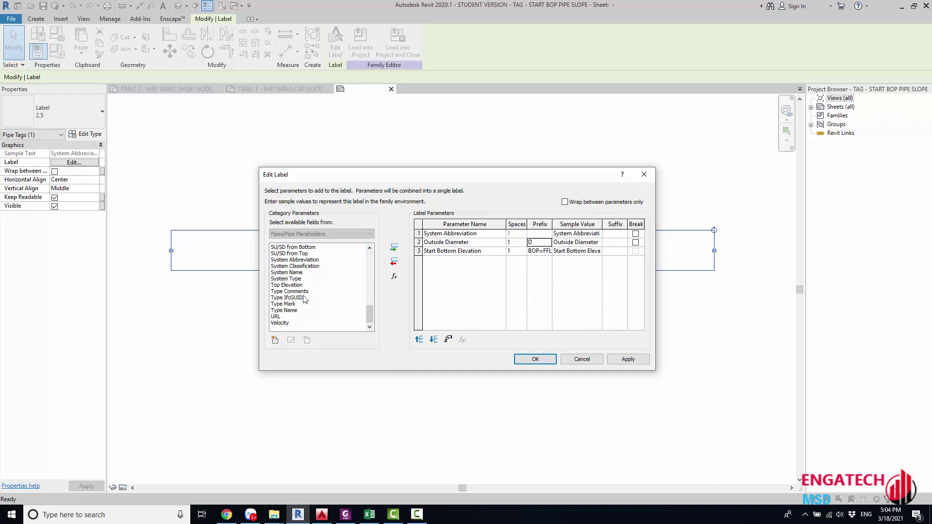
pyautogui.scroll(2, 293, 287)
pyautogui.scroll(1, 292, 289)
pyautogui.click(286, 272)
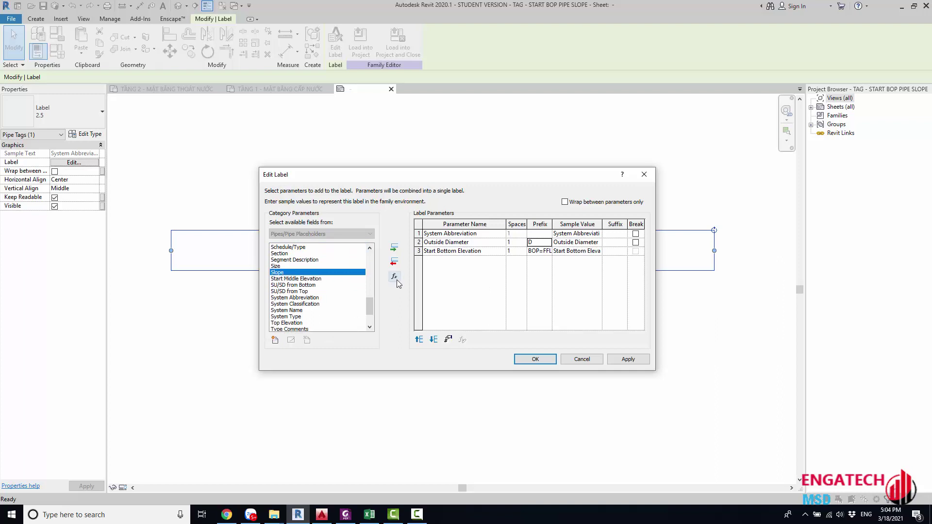
pyautogui.click(395, 249)
pyautogui.click(538, 261)
pyautogui.write('i=')
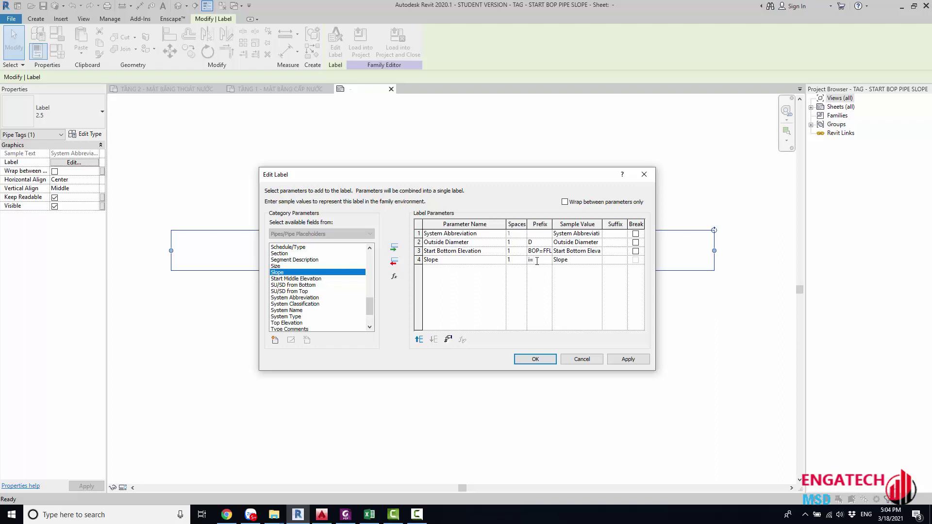
pyautogui.click(530, 243)
pyautogui.click(534, 360)
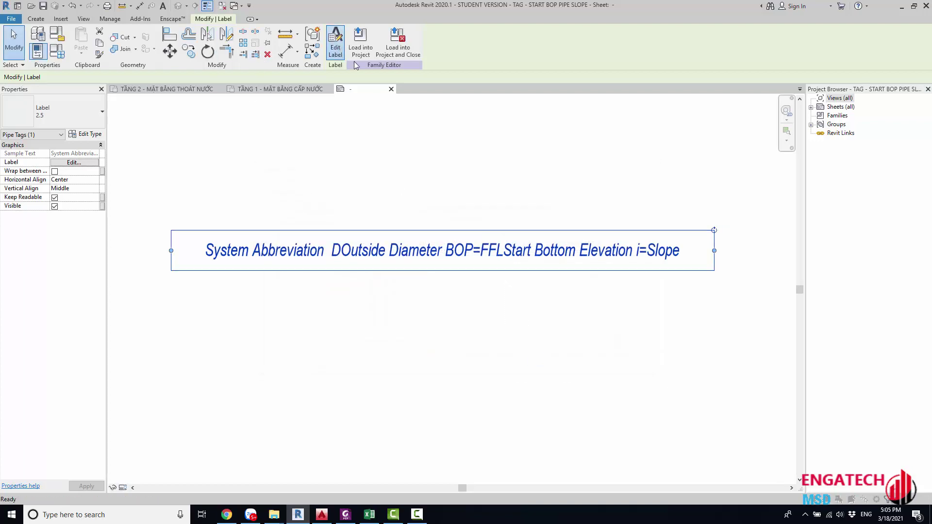
# Step: Format Slope without project settings, rounded to 0 decimal places
pyautogui.click(459, 263)
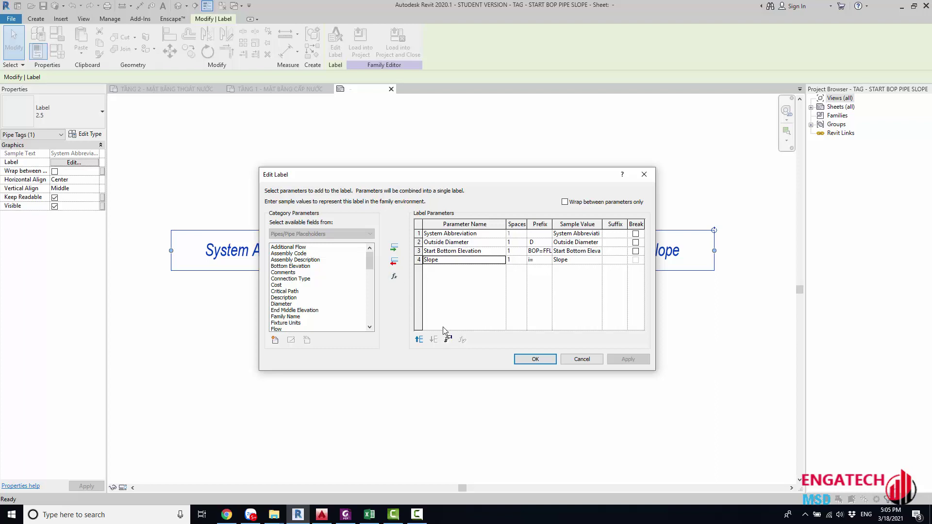
pyautogui.click(448, 340)
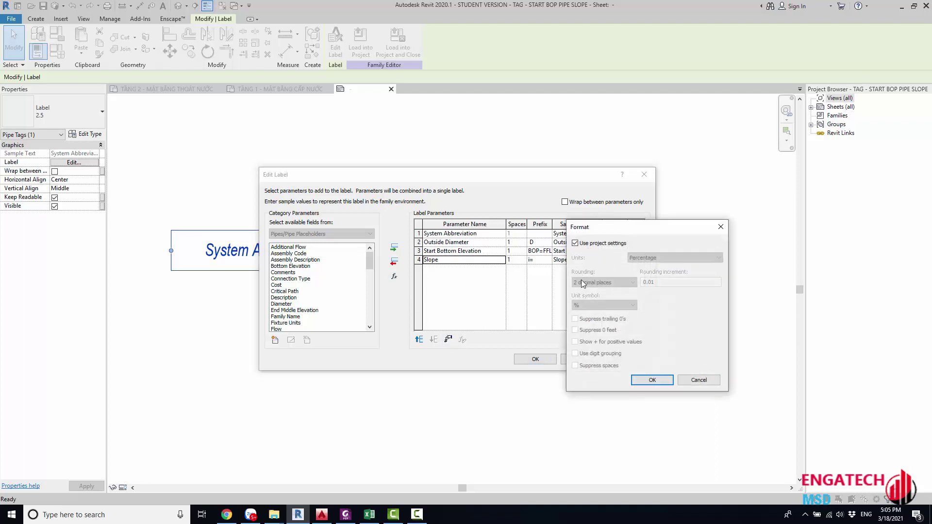
pyautogui.click(576, 243)
pyautogui.click(604, 282)
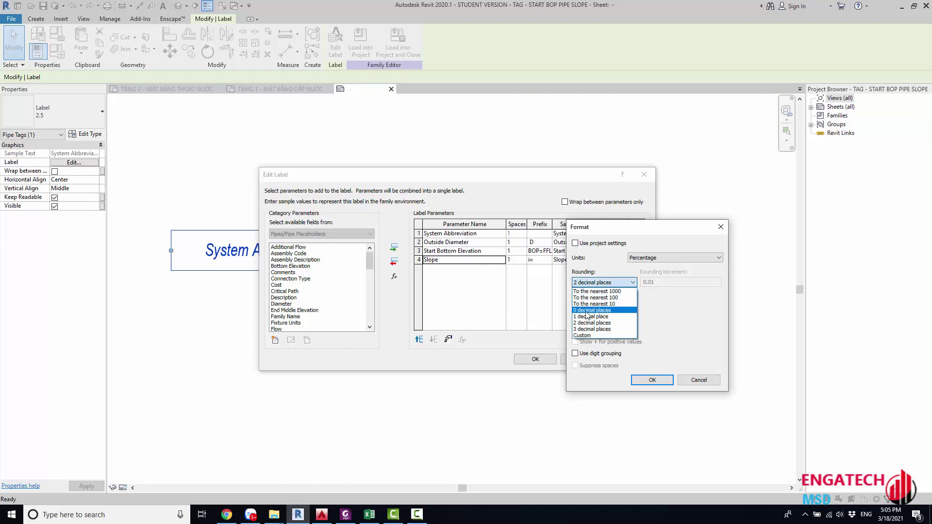
pyautogui.click(587, 315)
pyautogui.click(599, 283)
pyautogui.click(577, 311)
pyautogui.click(591, 284)
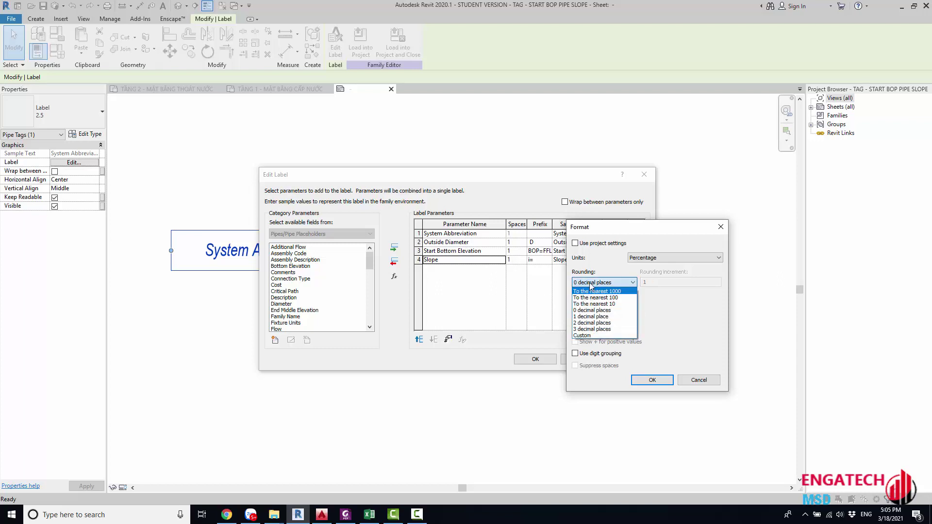
pyautogui.click(587, 312)
# Step: Confirm the format and label changes, and load the tag family into the project
pyautogui.click(652, 380)
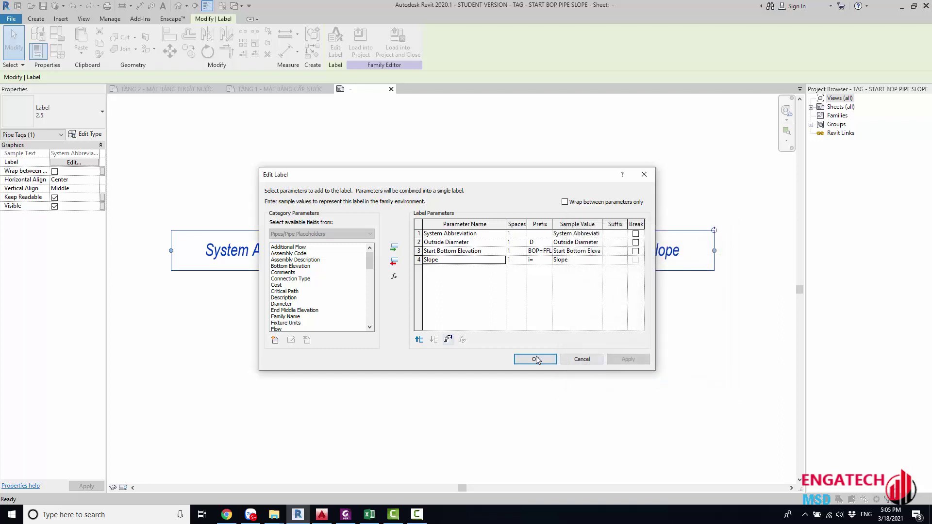
pyautogui.click(537, 360)
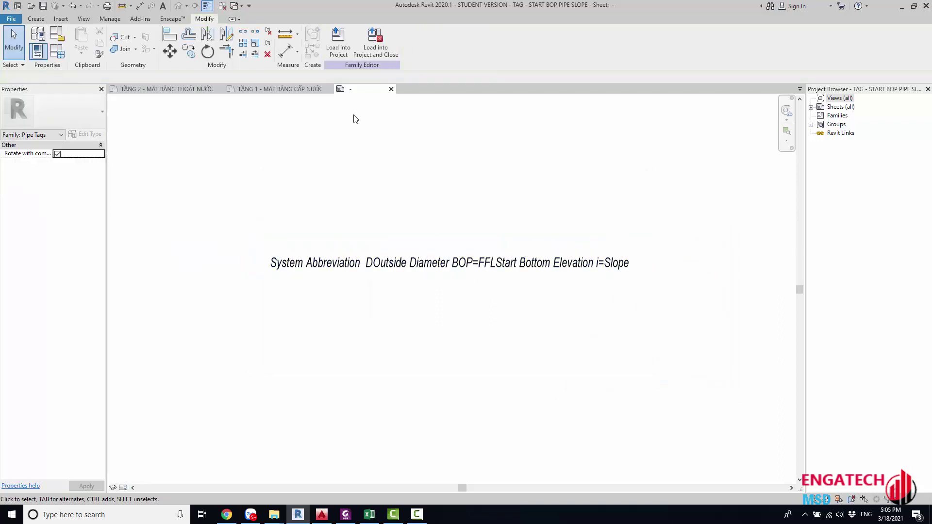
pyautogui.click(341, 49)
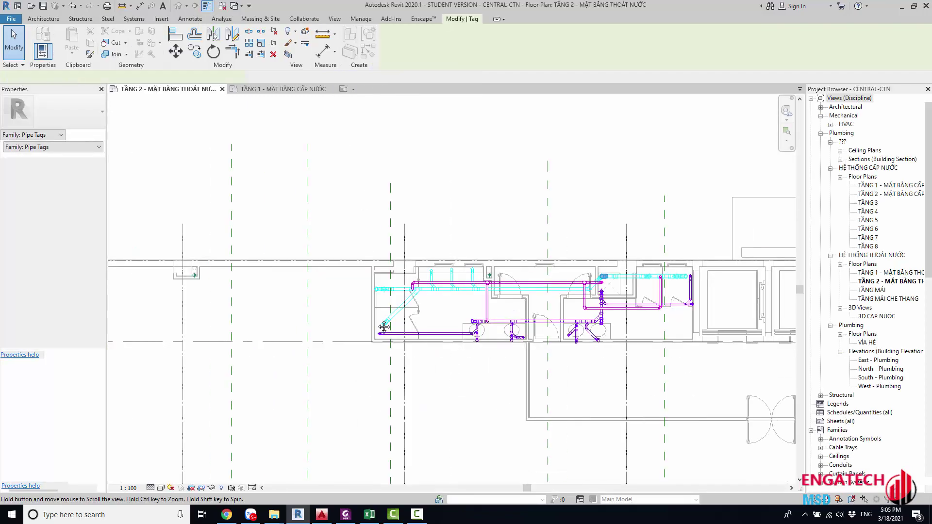
# Step: Tag the diagonal drainage pipe, placing the tag to its left
pyautogui.scroll(4, 384, 327)
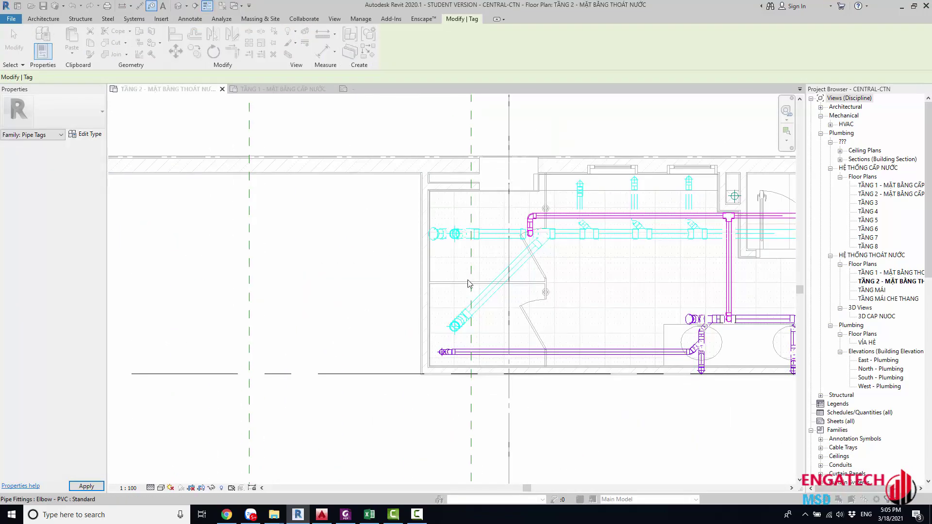
pyautogui.click(470, 284)
pyautogui.click(486, 263)
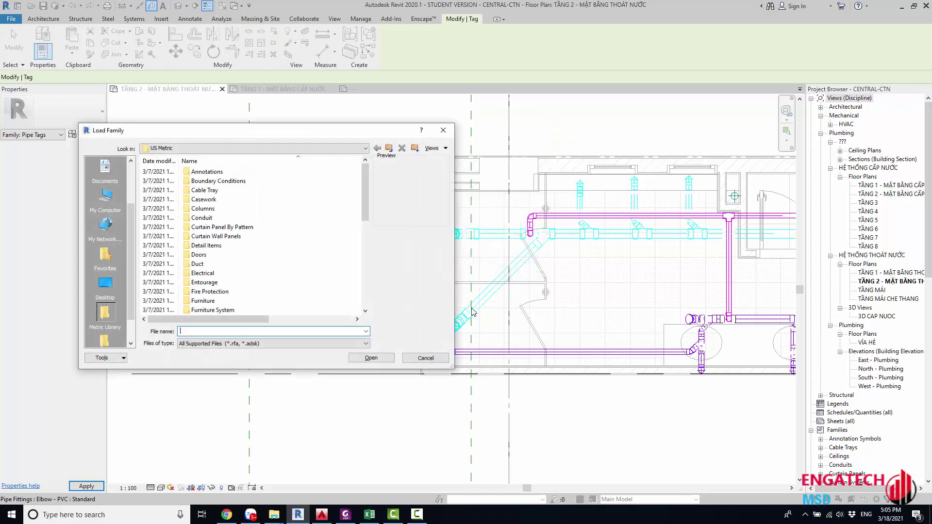
pyautogui.press('Escape')
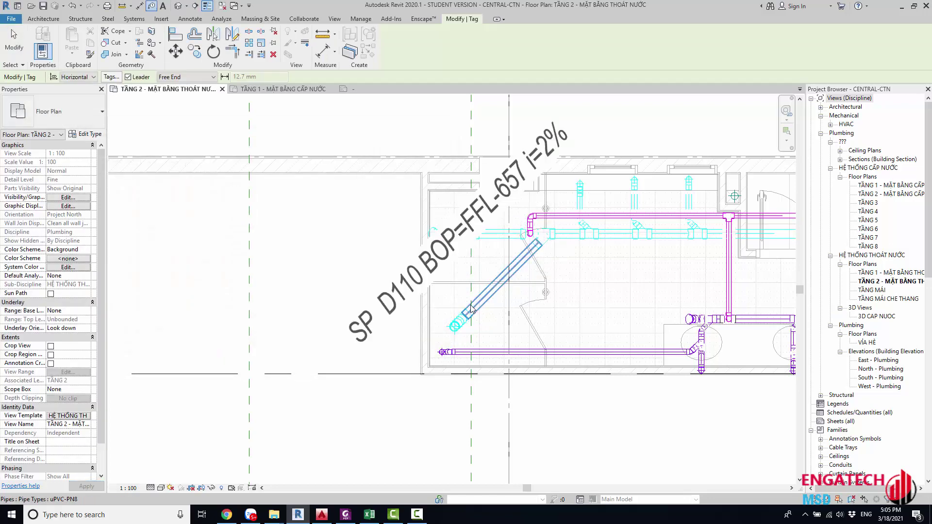
pyautogui.moveTo(471, 309); pyautogui.dragTo(283, 278)
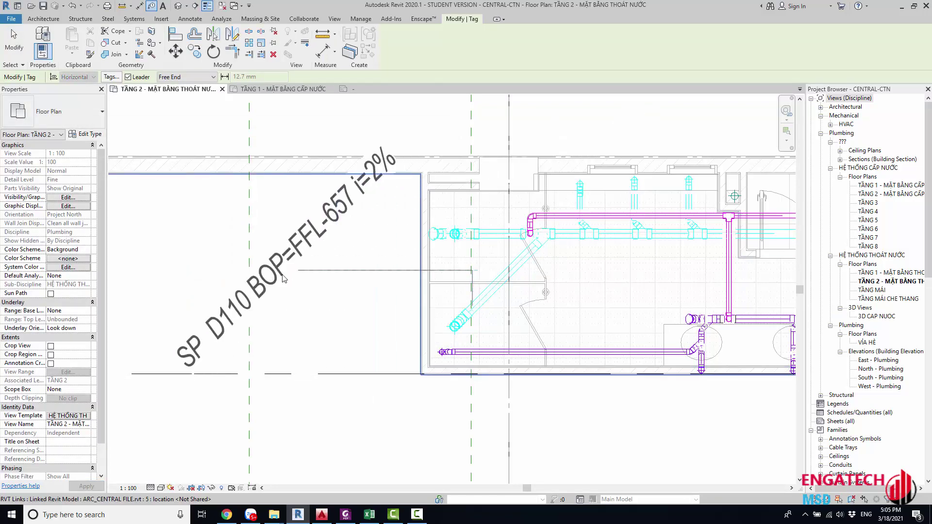
pyautogui.click(284, 278)
# Step: Adjust the tag's position and leader elbow beside the pipe, then deselect it
pyautogui.moveTo(327, 270); pyautogui.dragTo(456, 267, button='middle')
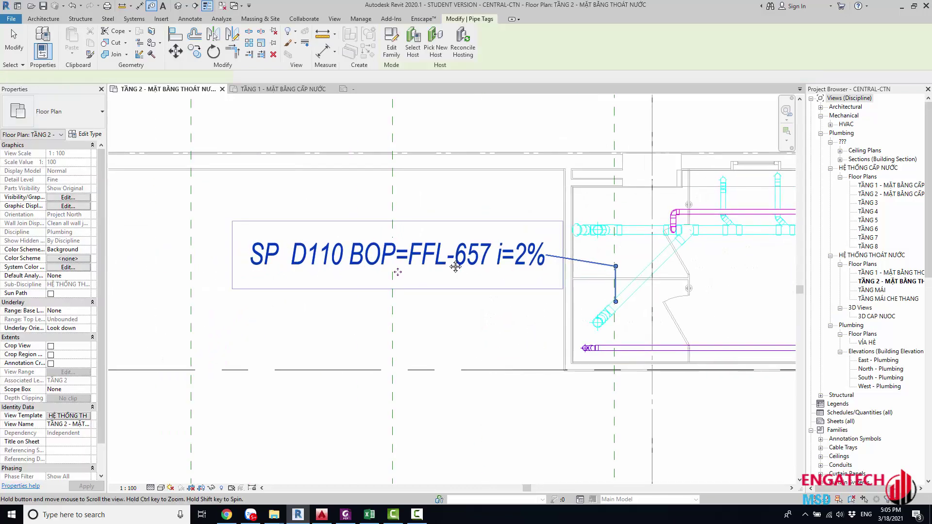
pyautogui.moveTo(398, 272); pyautogui.dragTo(371, 284)
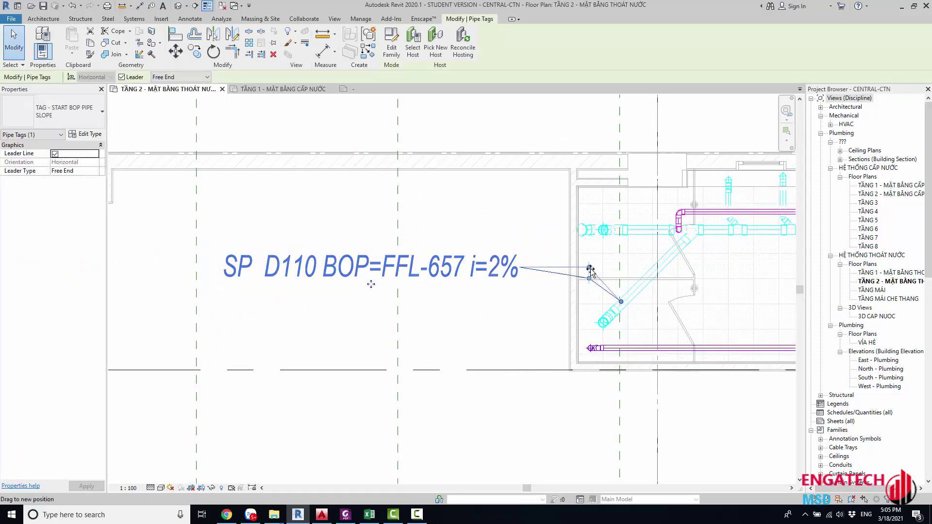
pyautogui.moveTo(590, 270); pyautogui.dragTo(590, 268)
pyautogui.scroll(-3, 437, 291)
pyautogui.click(456, 324)
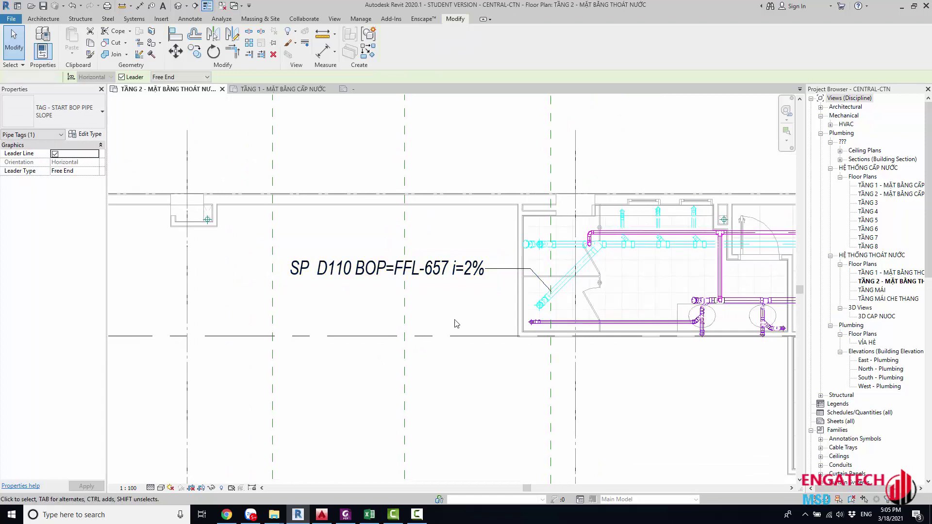
pyautogui.click(154, 514)
# Step: Launch Calculator and select the diagonal pipe to read its elevations
pyautogui.write('ca')
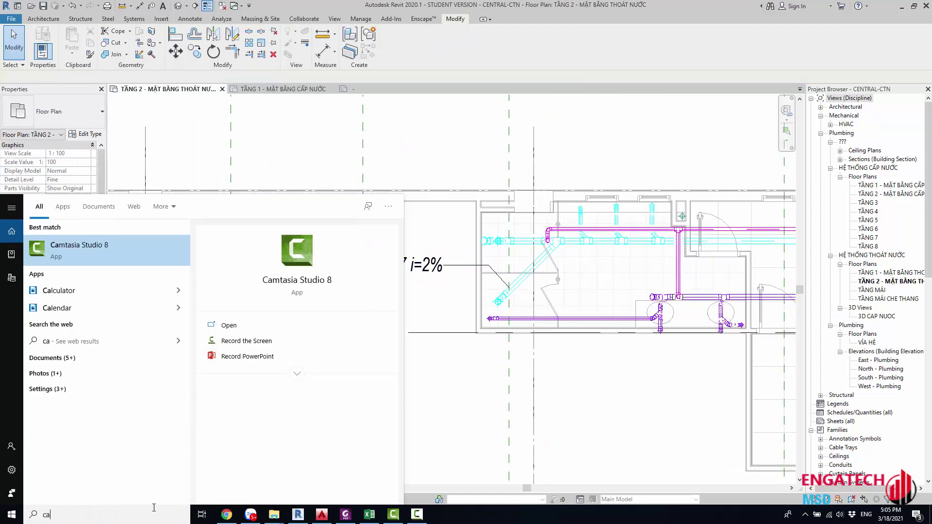
pyautogui.write('l')
pyautogui.press('Return')
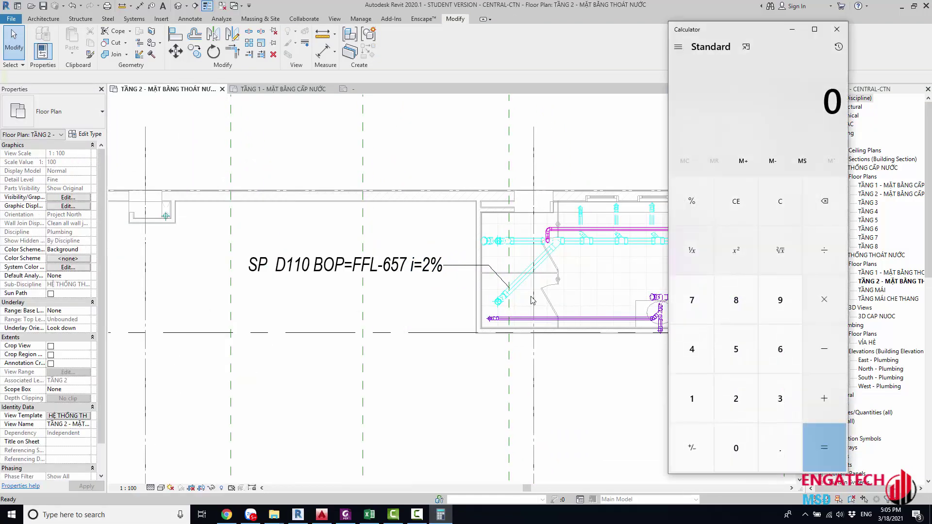
pyautogui.click(504, 310)
pyautogui.scroll(2, 504, 310)
pyautogui.click(500, 294)
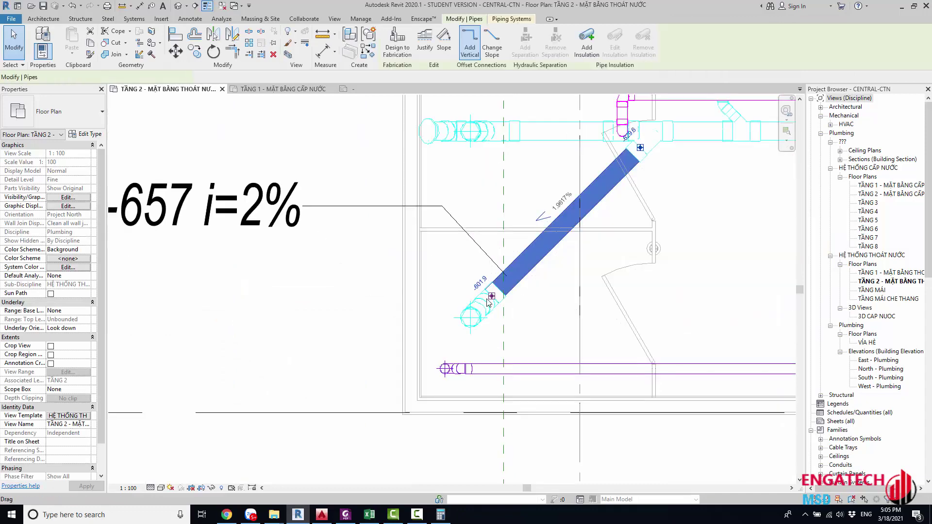
pyautogui.scroll(3, 467, 298)
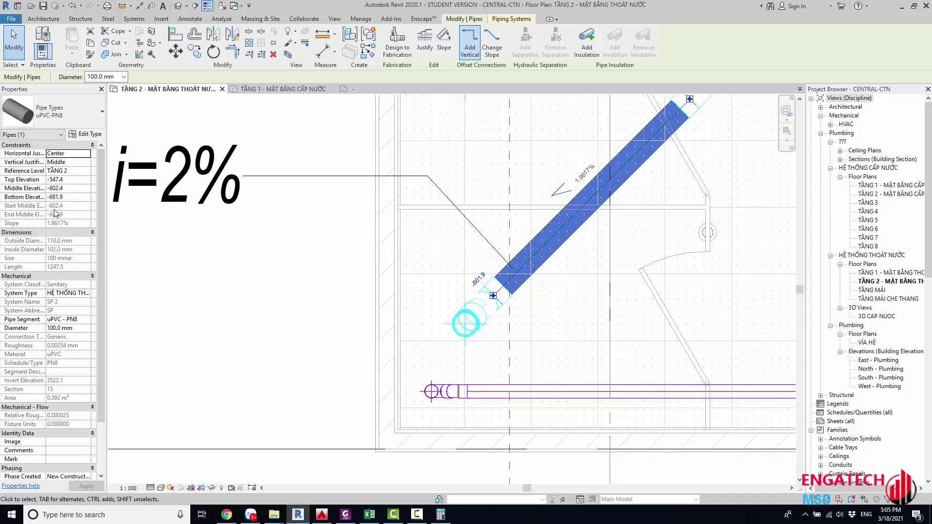
# Step: Compute 602 + 55 = 657 in Calculator
pyautogui.click(441, 516)
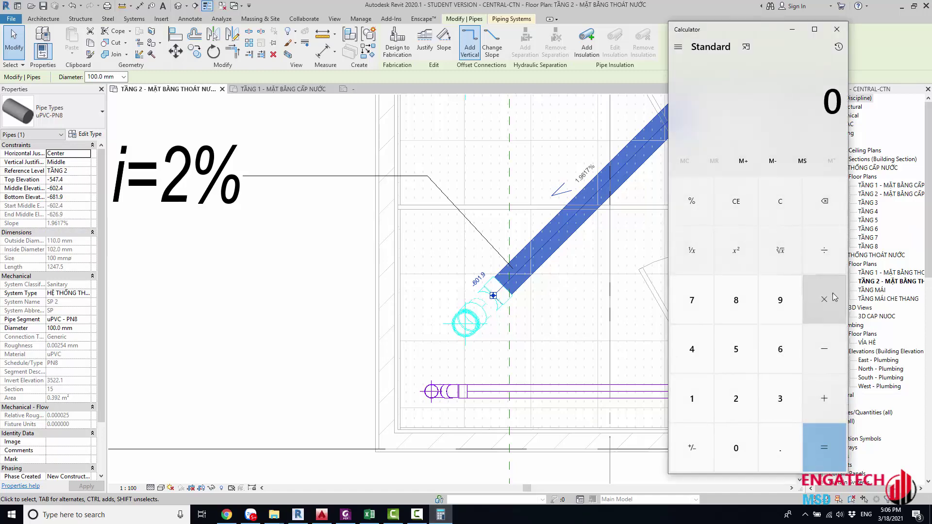
pyautogui.click(817, 364)
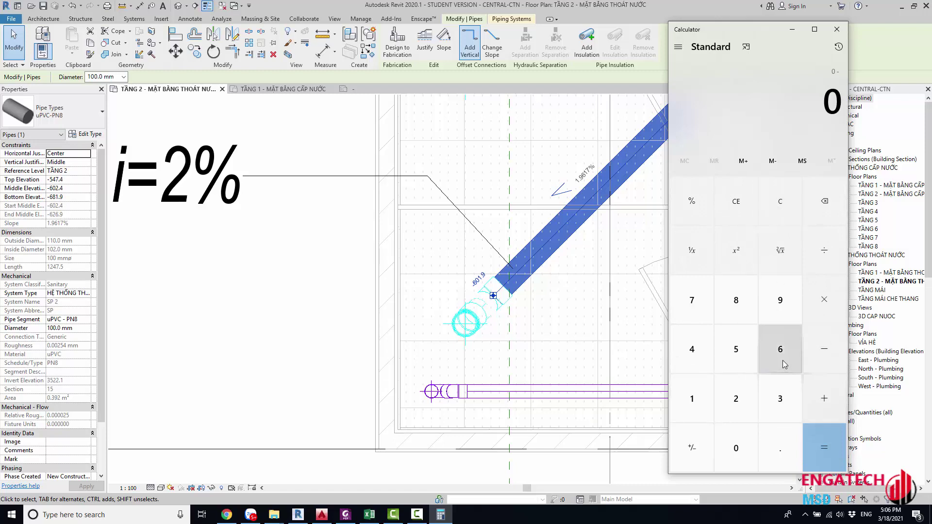
pyautogui.click(783, 364)
pyautogui.click(733, 444)
pyautogui.click(737, 399)
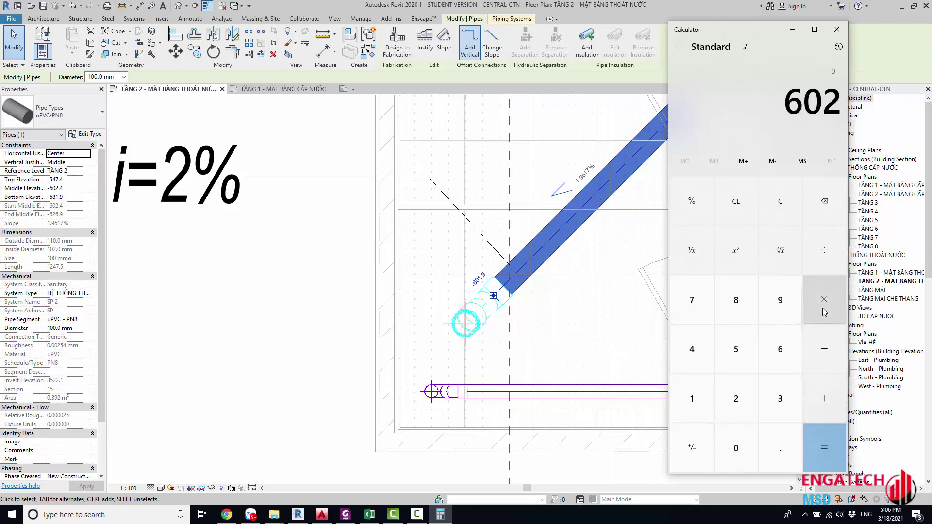
pyautogui.click(824, 300)
pyautogui.click(781, 201)
pyautogui.click(781, 349)
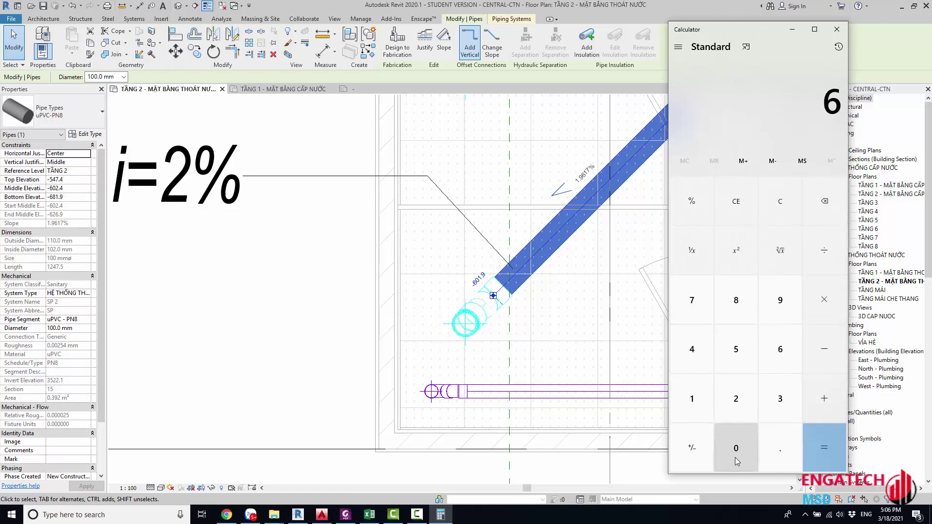
pyautogui.click(737, 461)
pyautogui.click(736, 400)
pyautogui.click(824, 398)
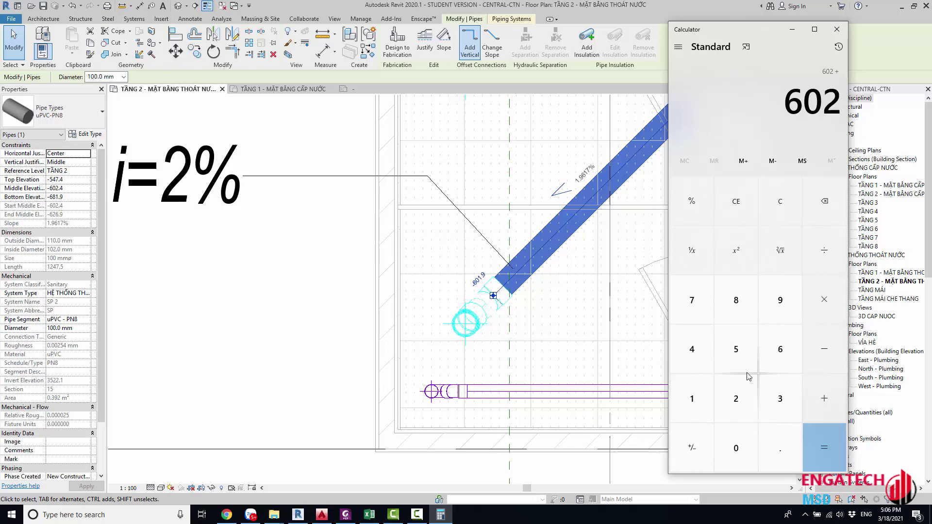
pyautogui.doubleClick(736, 349)
pyautogui.click(824, 447)
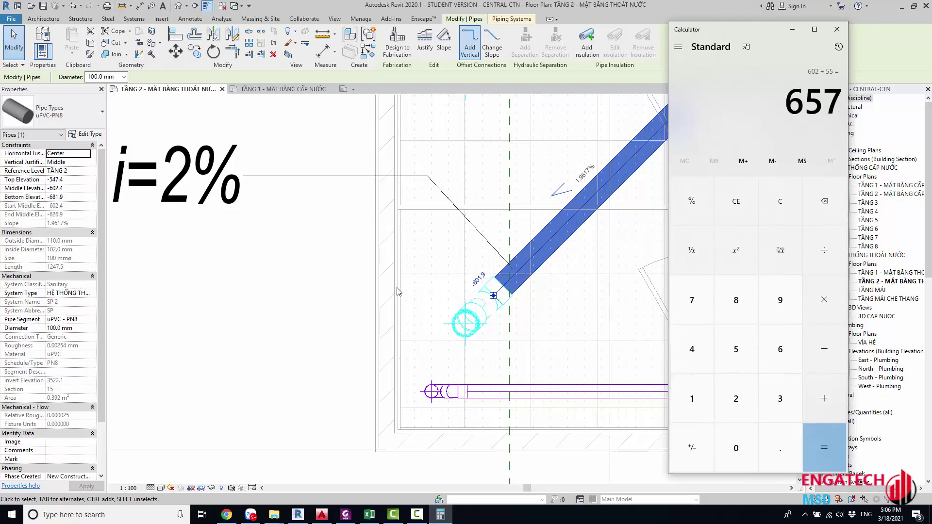
# Step: Zoom to the pipe tag and select it to compare its BOP=FFL-657 value
pyautogui.scroll(-3, 406, 298)
pyautogui.moveTo(406, 297); pyautogui.dragTo(456, 311, button='middle')
pyautogui.scroll(3, 456, 311)
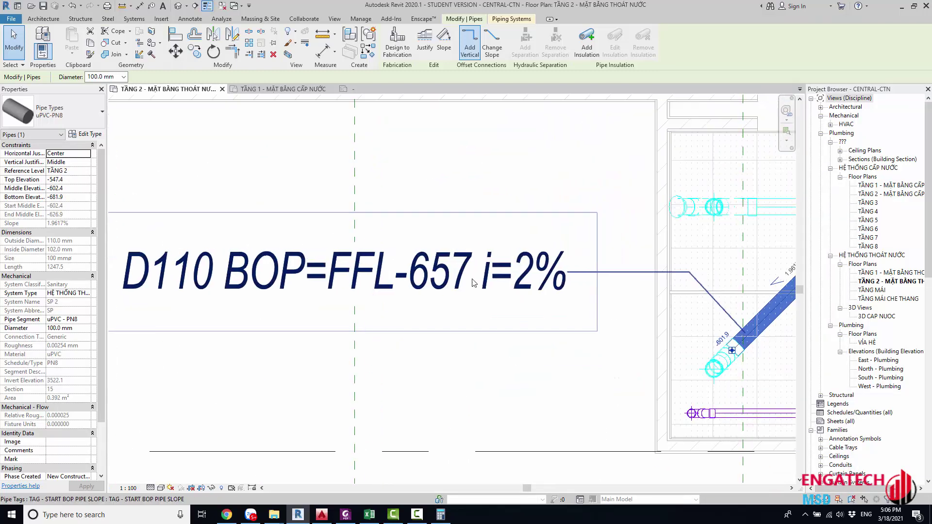
pyautogui.scroll(-2, 457, 312)
pyautogui.click(340, 311)
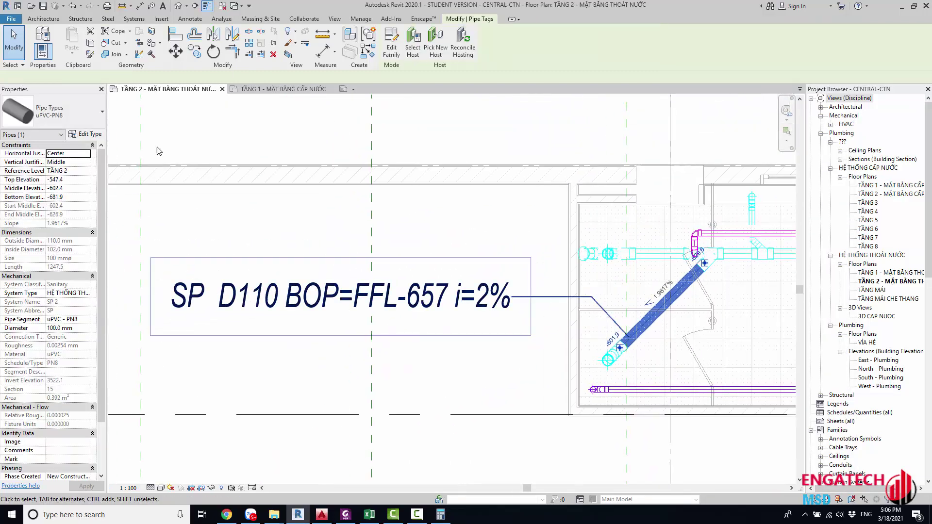
# Step: Set the start tag type's leader arrowhead to Arrow Filled 15 Degree
pyautogui.click(87, 135)
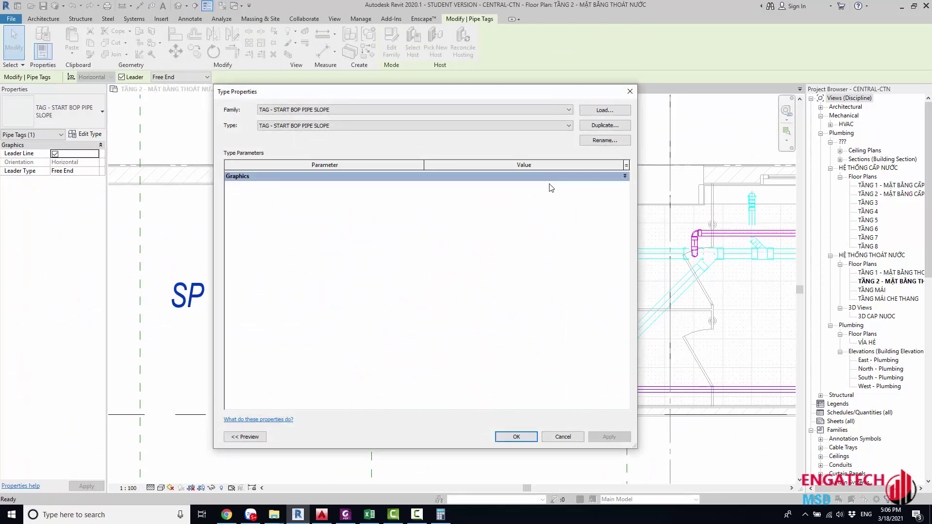
pyautogui.click(595, 187)
pyautogui.click(619, 187)
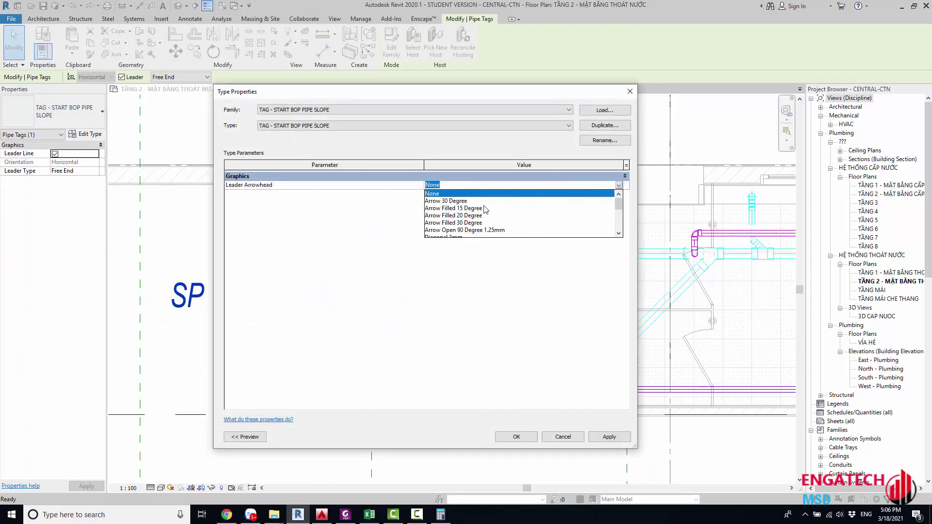
pyautogui.click(462, 211)
pyautogui.click(505, 438)
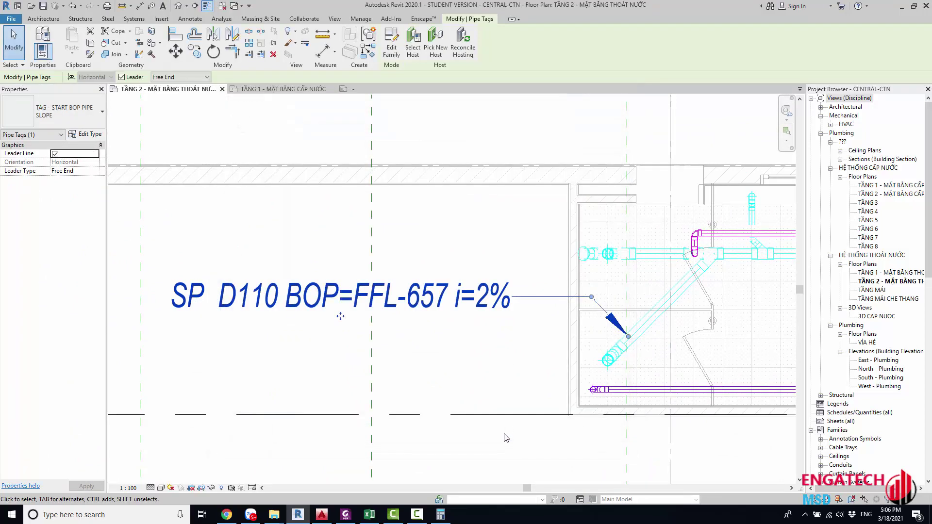
# Step: Zoom and pan the TẦNG 2 plan to show the tag's leader
pyautogui.scroll(-1, 364, 292)
pyautogui.scroll(1, 350, 311)
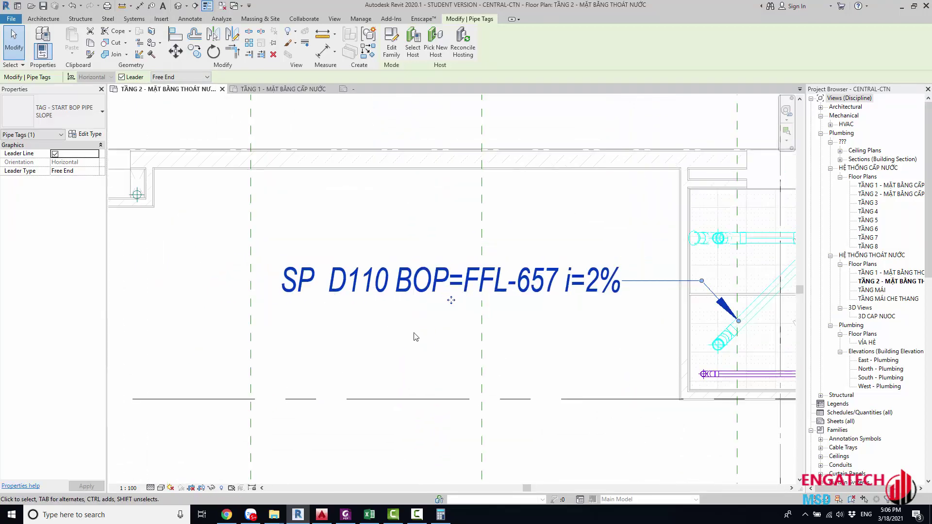
pyautogui.scroll(-1, 485, 320)
pyautogui.scroll(2, 457, 272)
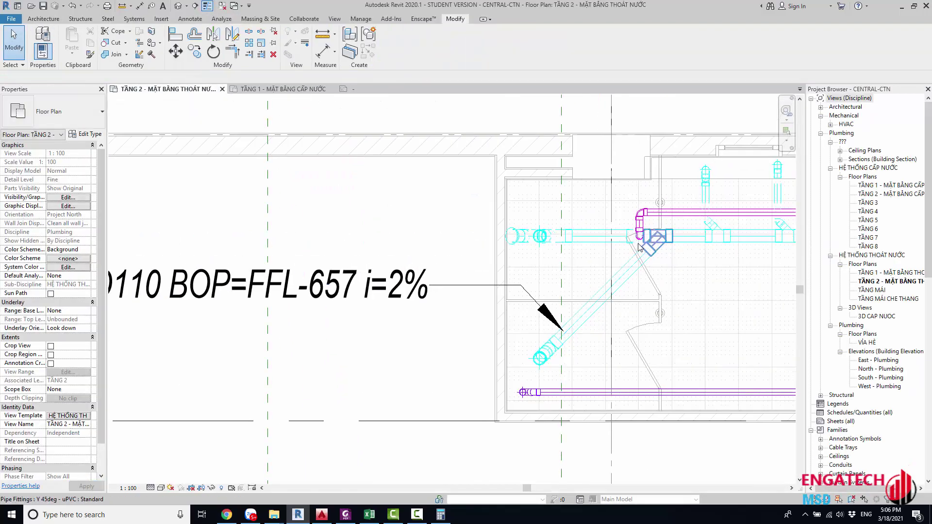
pyautogui.moveTo(292, 244)
pyautogui.mouseDown(button='middle')
pyautogui.moveTo(491, 221)
pyautogui.moveTo(315, 225)
pyautogui.mouseUp(button='middle')
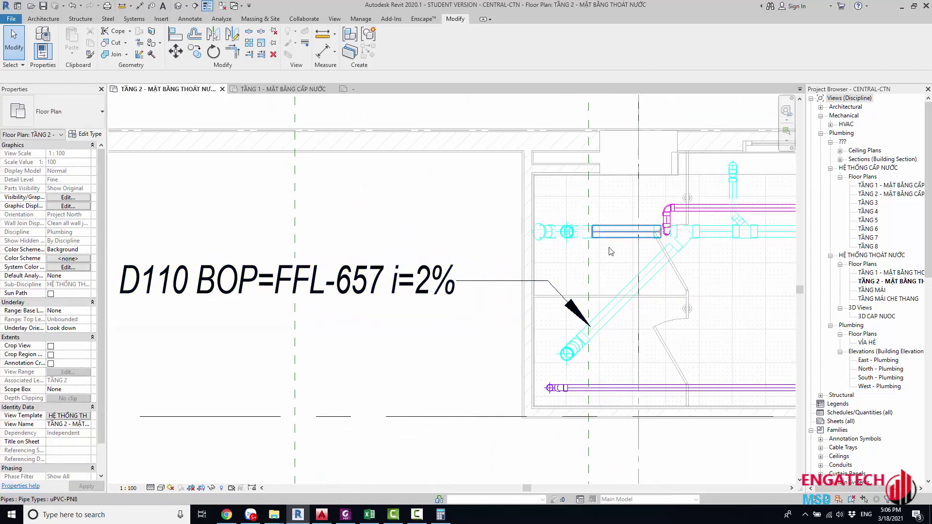
pyautogui.moveTo(626, 232); pyautogui.dragTo(576, 237, button='middle')
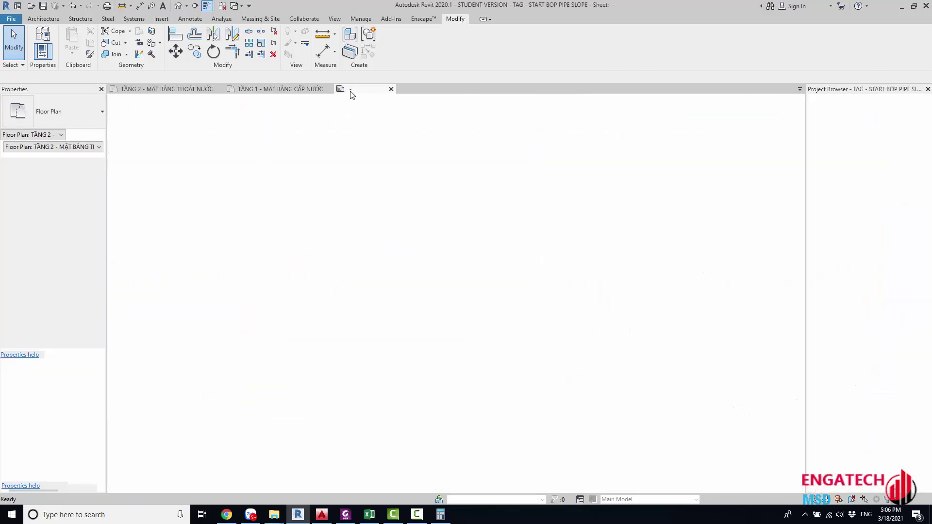
# Step: Save the tag family as TAG - END BOP PIPE SLOPE.rfa and load it into the project
pyautogui.click(12, 20)
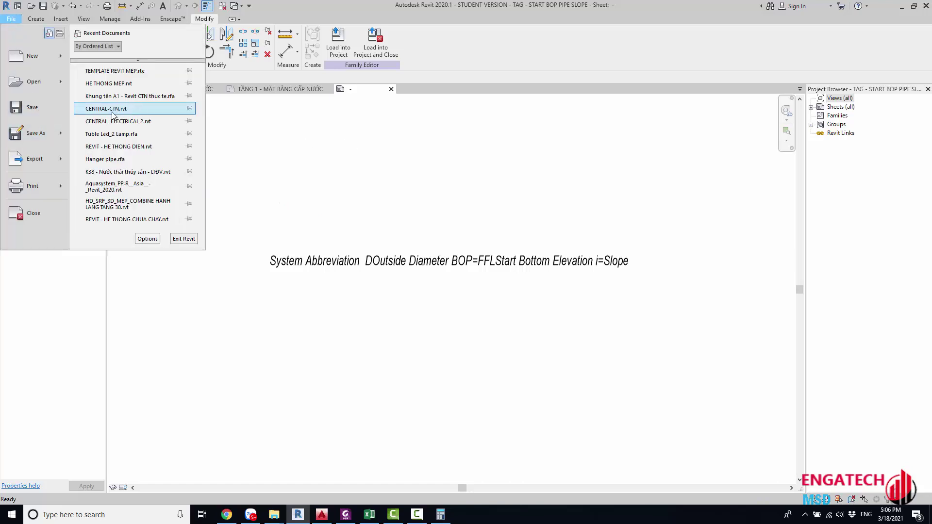
pyautogui.moveTo(35, 132)
pyautogui.click(106, 128)
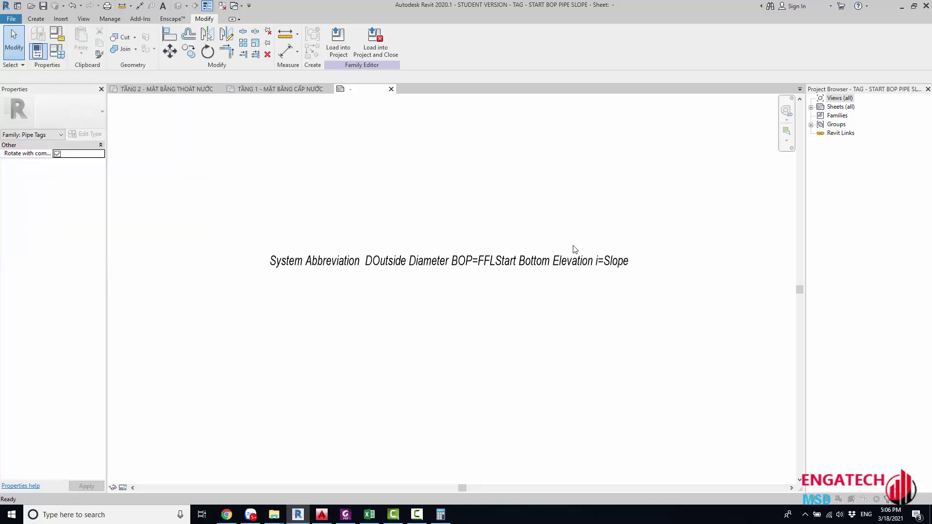
pyautogui.click(424, 370)
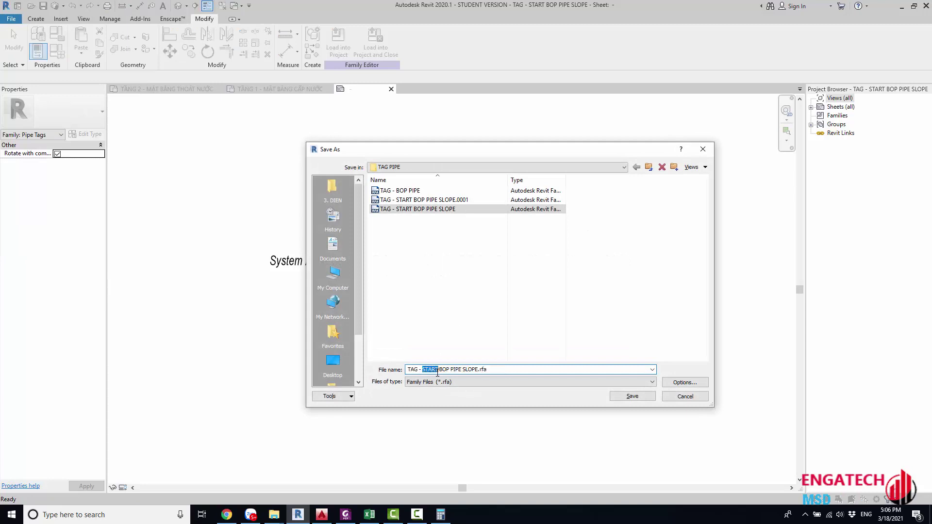
pyautogui.write('nd')
pyautogui.press('BackSpace')
pyautogui.press('BackSpace')
pyautogui.press('BackSpace')
pyautogui.click(616, 397)
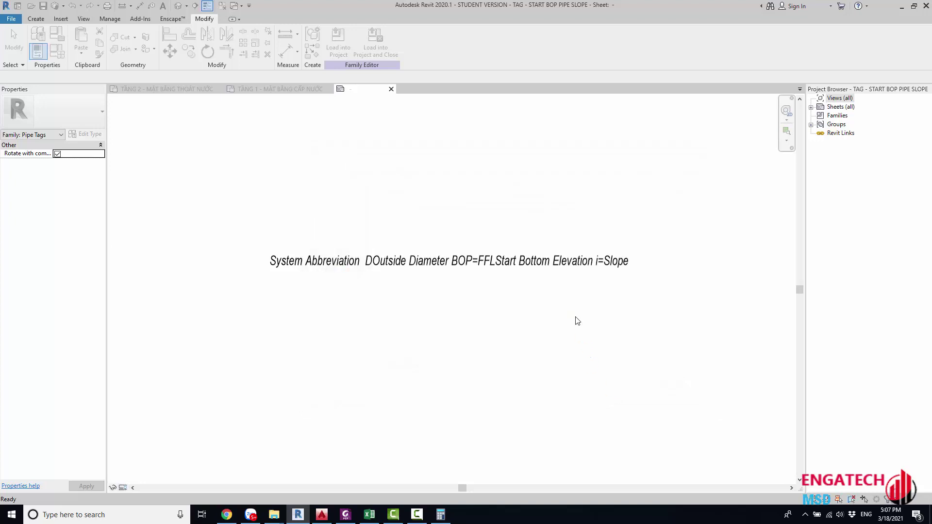
pyautogui.click(348, 54)
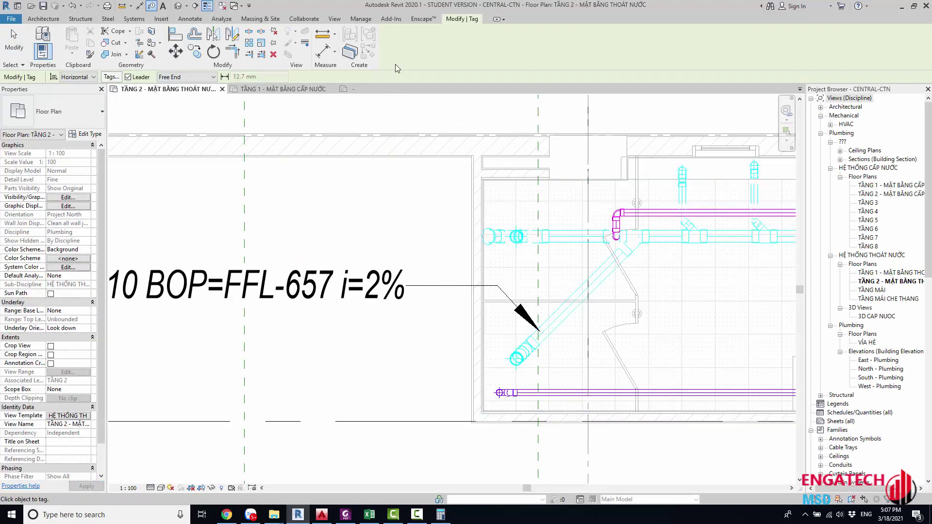
# Step: Rename the label's calculated Start Bottom Elevation parameter to End Bottom Elevation
pyautogui.click(360, 89)
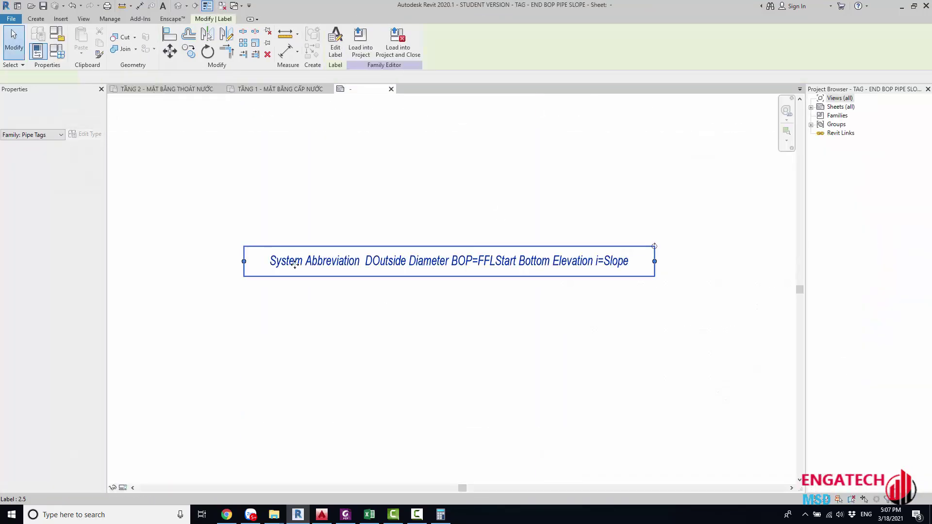
pyautogui.click(337, 41)
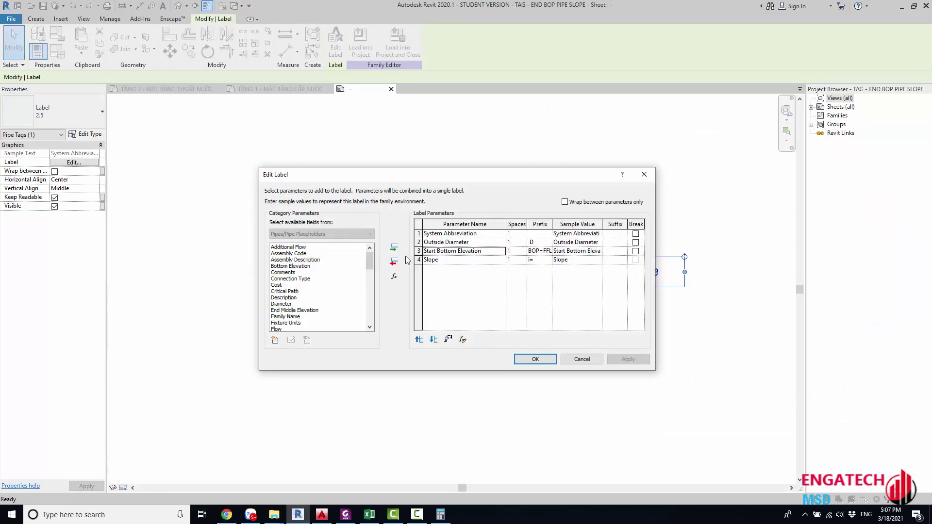
pyautogui.click(463, 340)
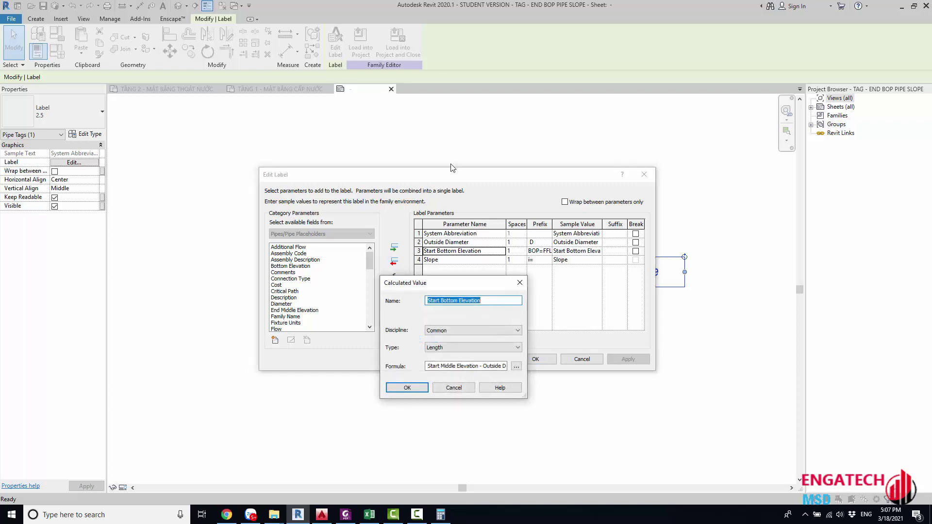
pyautogui.click(439, 302)
pyautogui.write('En')
pyautogui.write('d')
# Step: Set its formula to End Middle Elevation - Outside Diameter / 2 and reload the tag into the project
pyautogui.moveTo(480, 367); pyautogui.dragTo(409, 376)
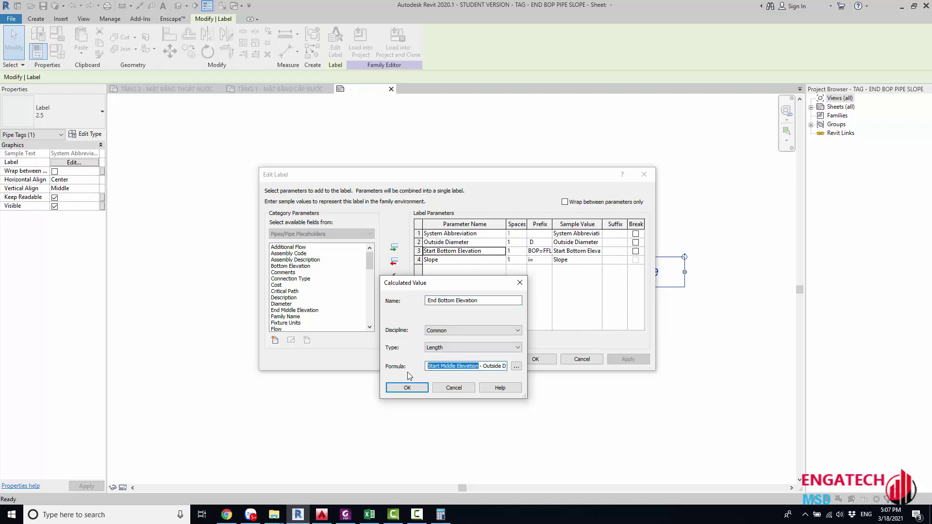
pyautogui.press('BackSpace')
pyautogui.click(517, 367)
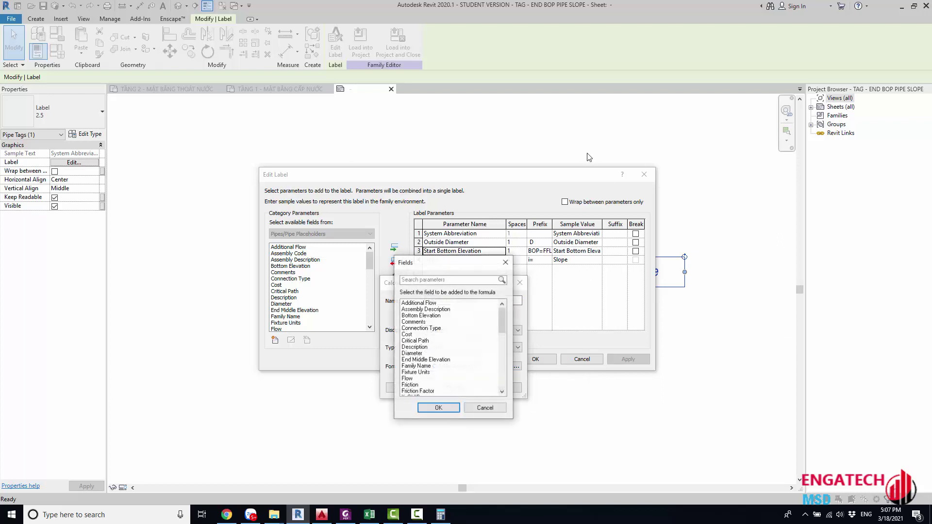
pyautogui.scroll(-3, 423, 346)
pyautogui.scroll(-2, 423, 346)
pyautogui.scroll(1, 423, 345)
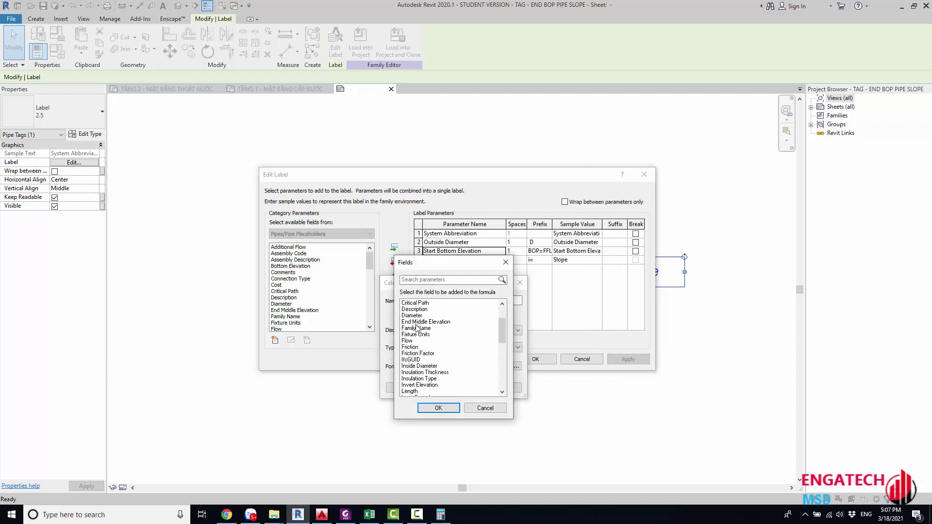
pyautogui.click(419, 324)
pyautogui.click(439, 408)
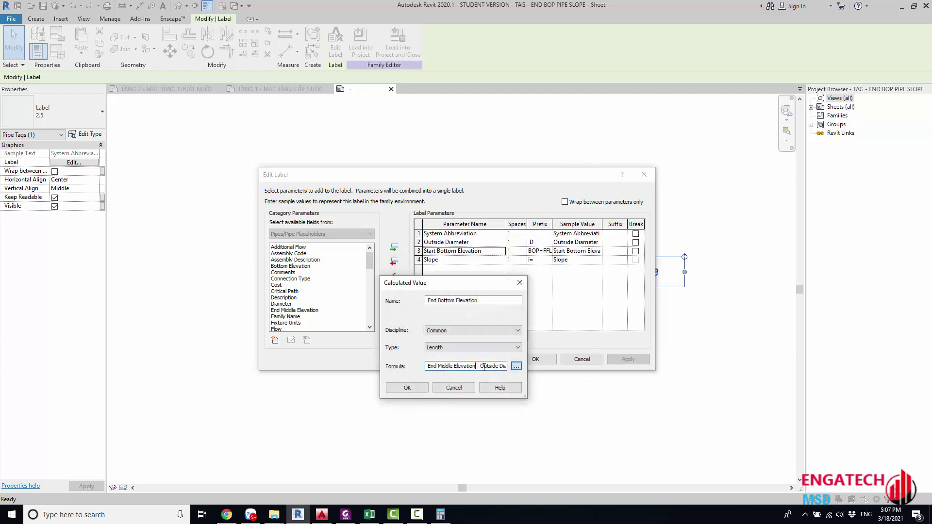
pyautogui.moveTo(484, 367); pyautogui.dragTo(527, 372)
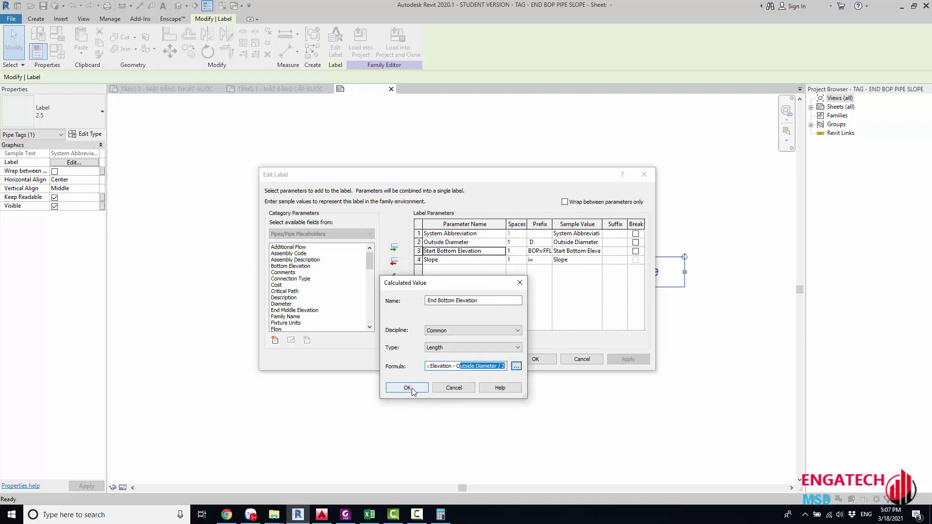
pyautogui.click(422, 388)
pyautogui.click(543, 362)
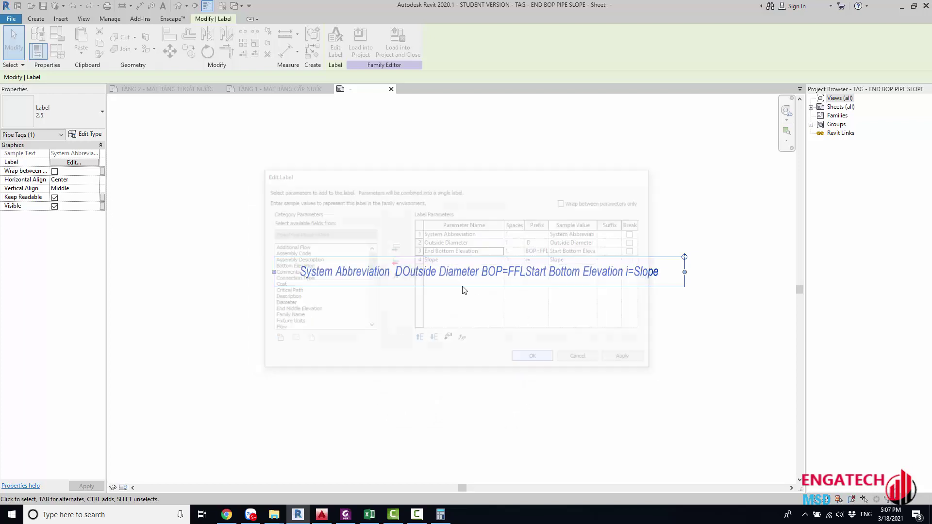
pyautogui.click(356, 47)
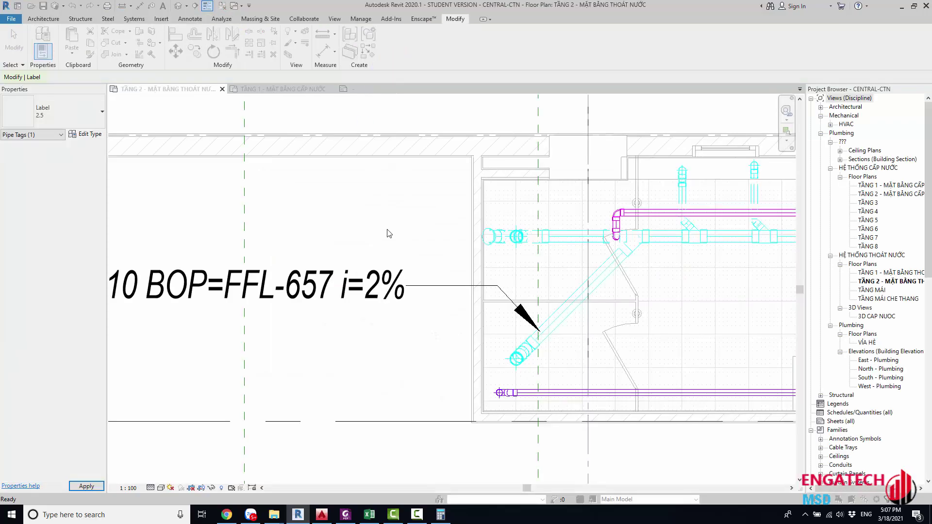
# Step: Overwrite the family and tag the pipe end with FFL-682, lined up above the start tag
pyautogui.click(550, 268)
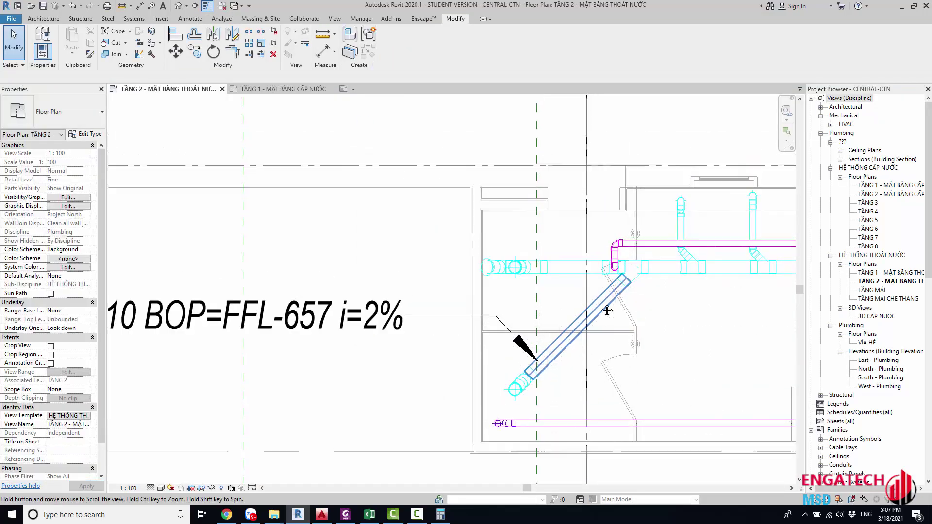
pyautogui.click(602, 304)
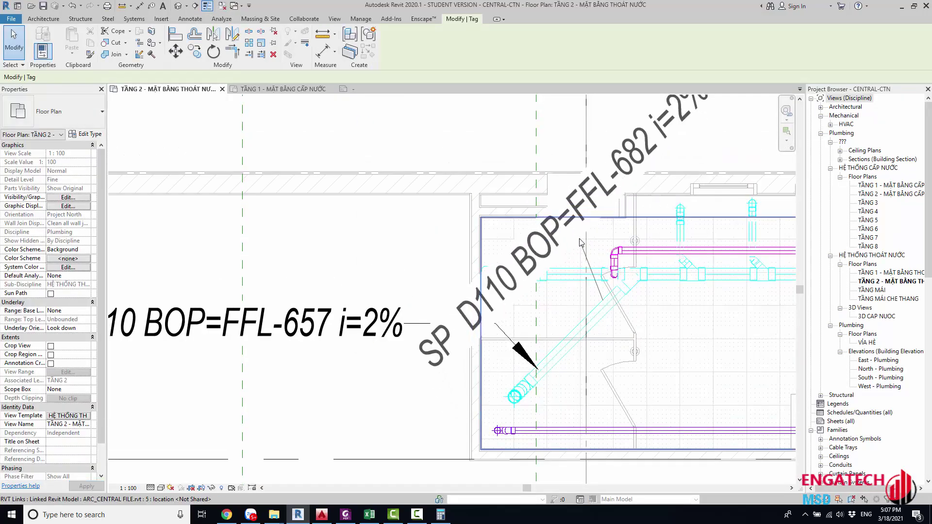
pyautogui.moveTo(257, 239); pyautogui.dragTo(474, 260, button='middle')
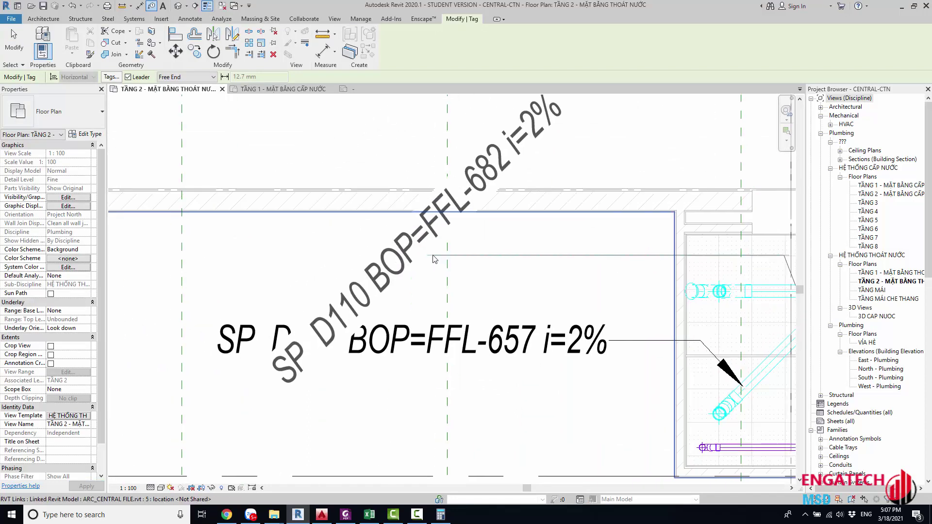
pyautogui.click(427, 258)
pyautogui.click(411, 265)
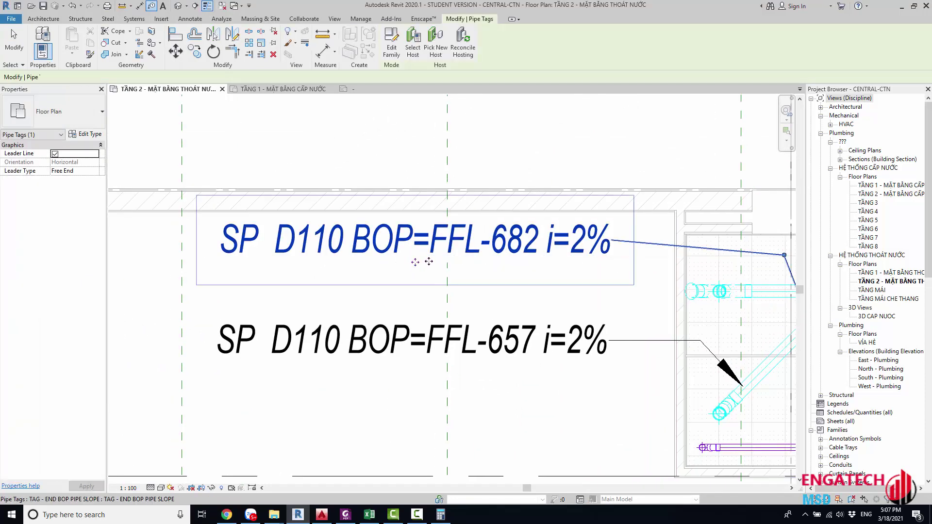
pyautogui.moveTo(416, 266); pyautogui.dragTo(413, 272)
pyautogui.scroll(-2, 530, 263)
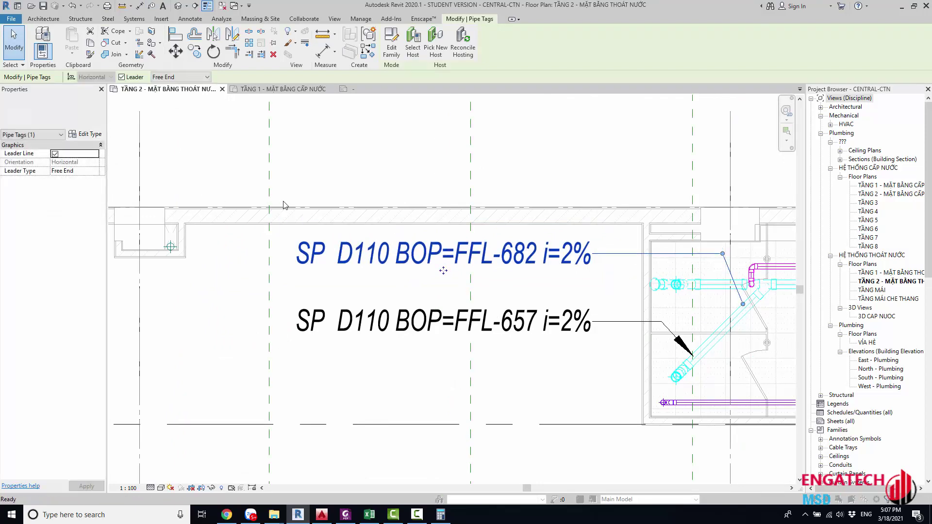
# Step: Set the end tag type's leader arrowhead to Arrow Filled 15 Degree
pyautogui.click(86, 134)
pyautogui.click(599, 186)
pyautogui.click(619, 185)
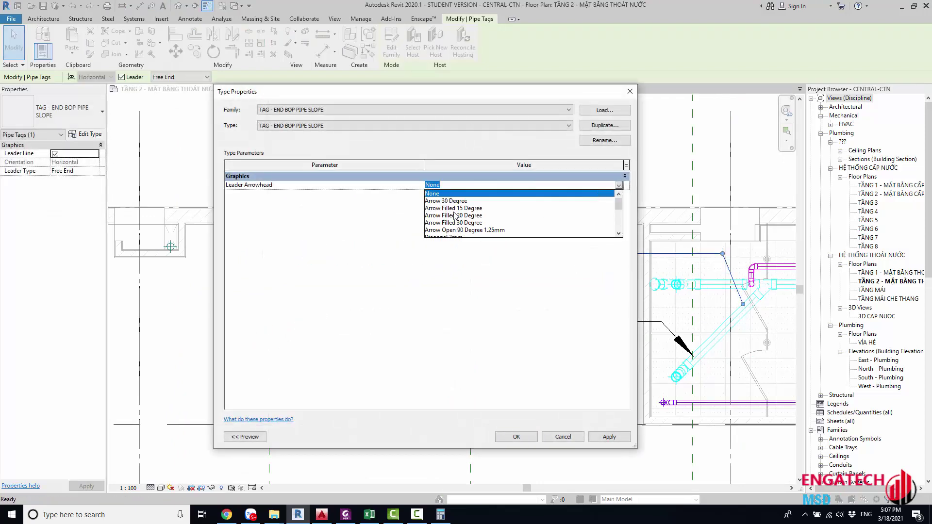
pyautogui.click(456, 205)
pyautogui.click(516, 436)
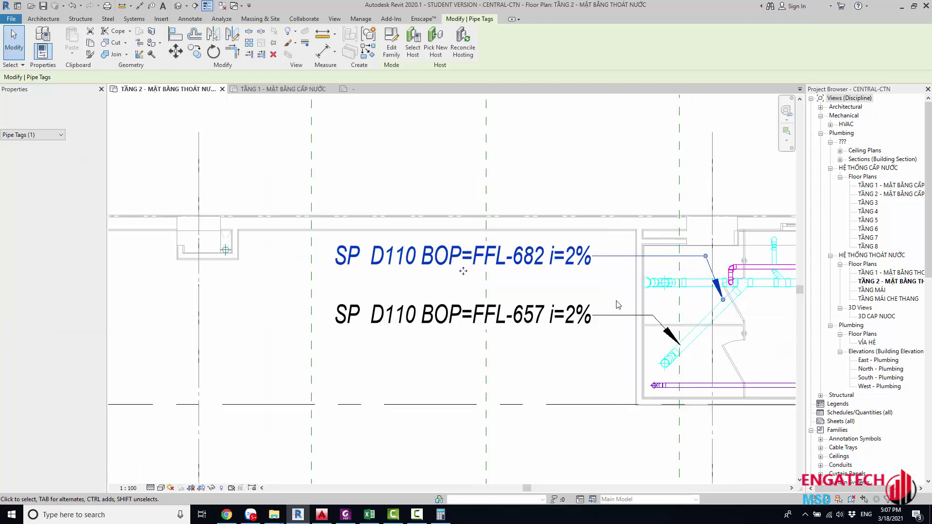
pyautogui.scroll(-2, 516, 341)
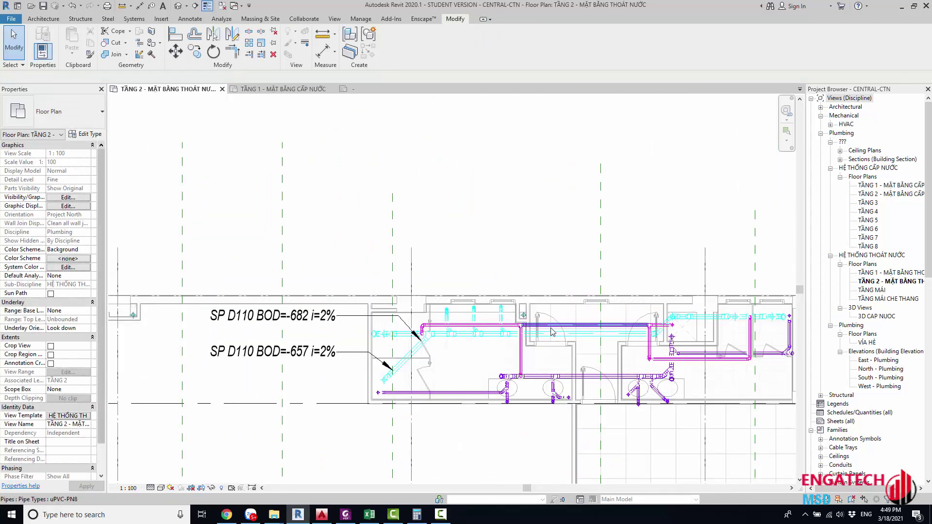
pyautogui.scroll(2, 547, 363)
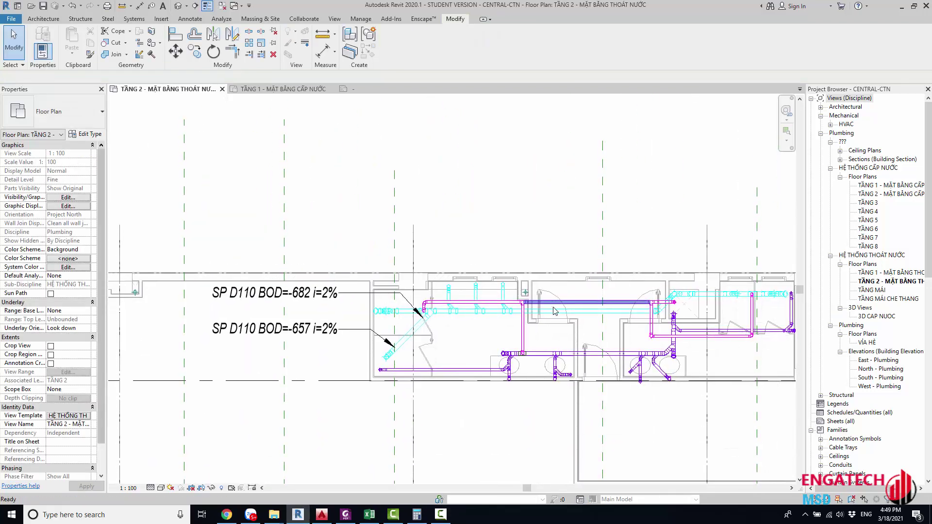
pyautogui.scroll(-1, 528, 343)
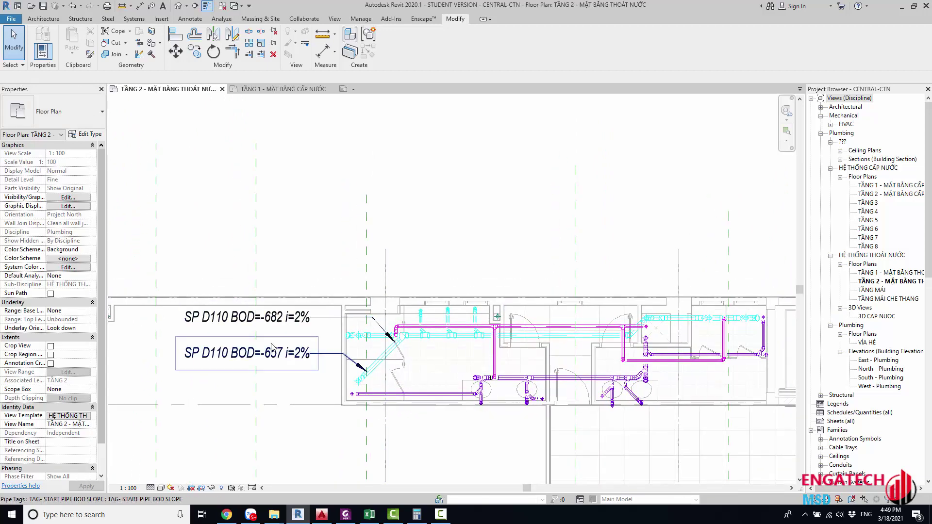
pyautogui.moveTo(458, 365)
pyautogui.mouseDown(button='middle')
pyautogui.moveTo(472, 348)
pyautogui.moveTo(493, 349)
pyautogui.mouseUp(button='middle')
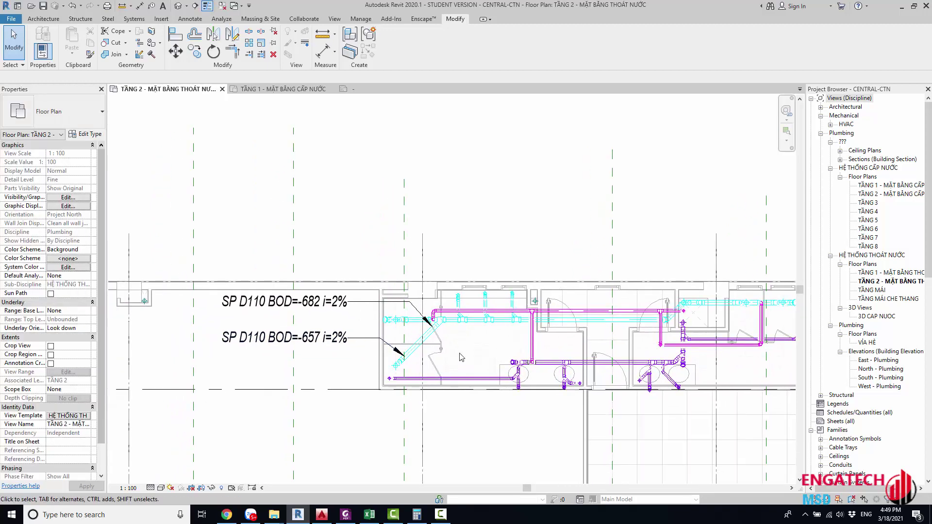
pyautogui.moveTo(373, 363); pyautogui.dragTo(387, 363, button='middle')
pyautogui.moveTo(455, 372); pyautogui.dragTo(414, 362, button='middle')
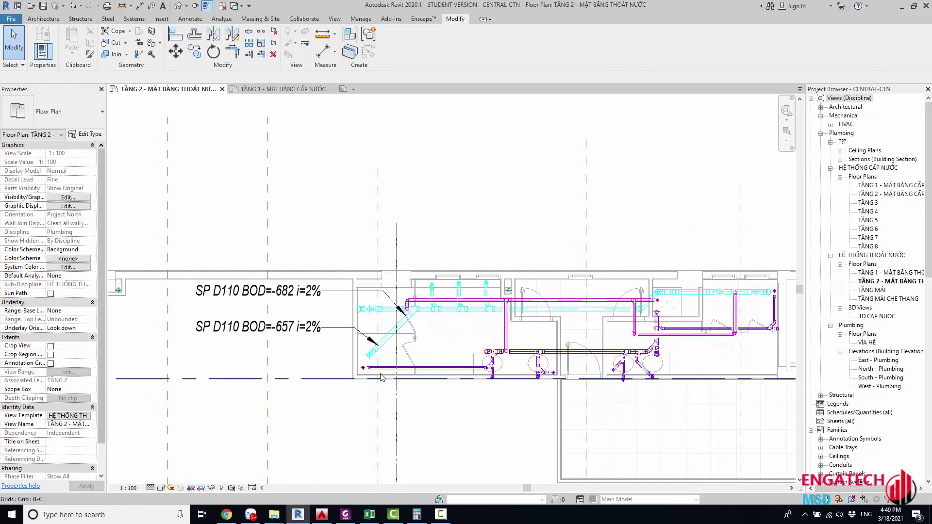
pyautogui.moveTo(500, 373)
pyautogui.mouseDown(button='middle')
pyautogui.moveTo(467, 370)
pyautogui.moveTo(476, 387)
pyautogui.mouseUp(button='middle')
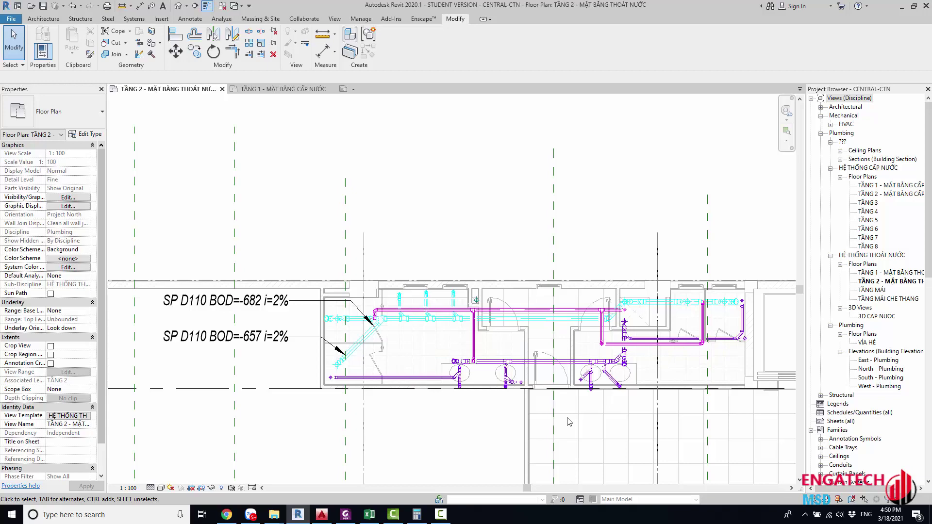
pyautogui.moveTo(569, 421); pyautogui.dragTo(560, 422, button='middle')
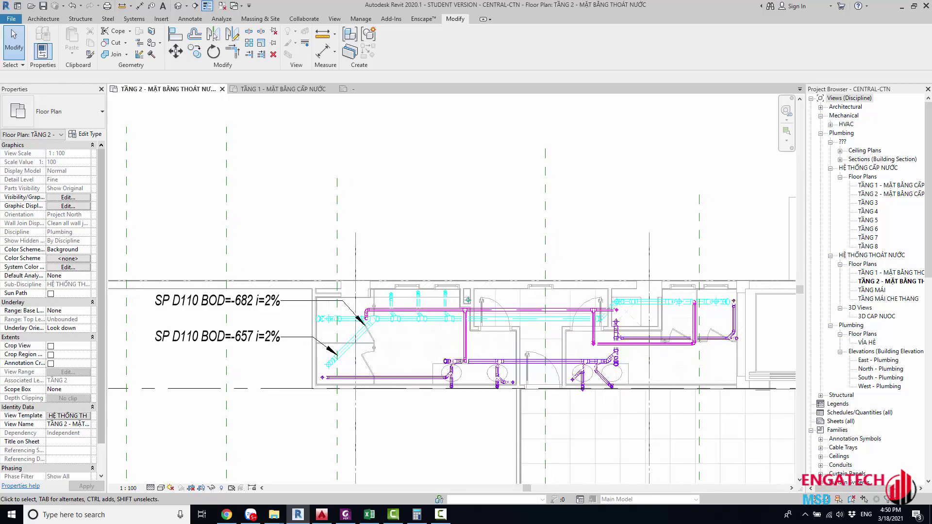